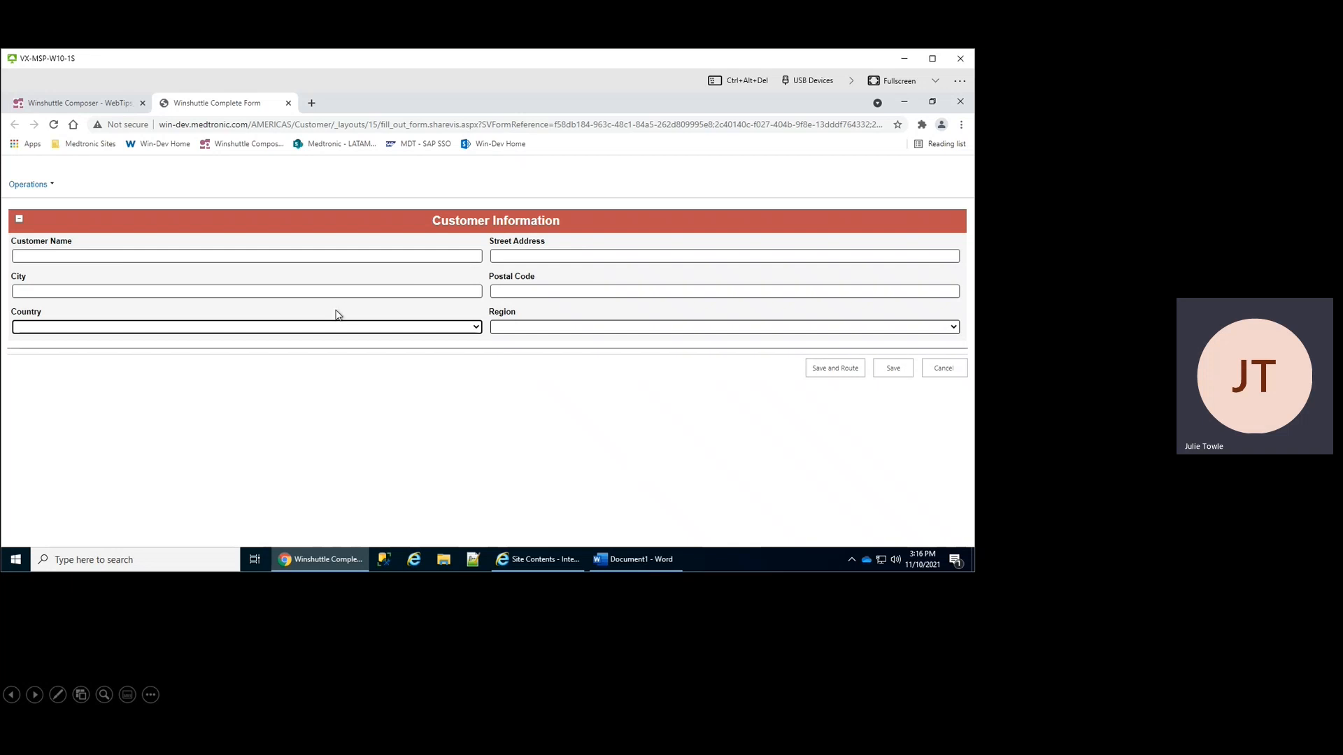
- Check the choices offered by the Country and Region dropdowns on the Customer Information form
left_click(478, 329)
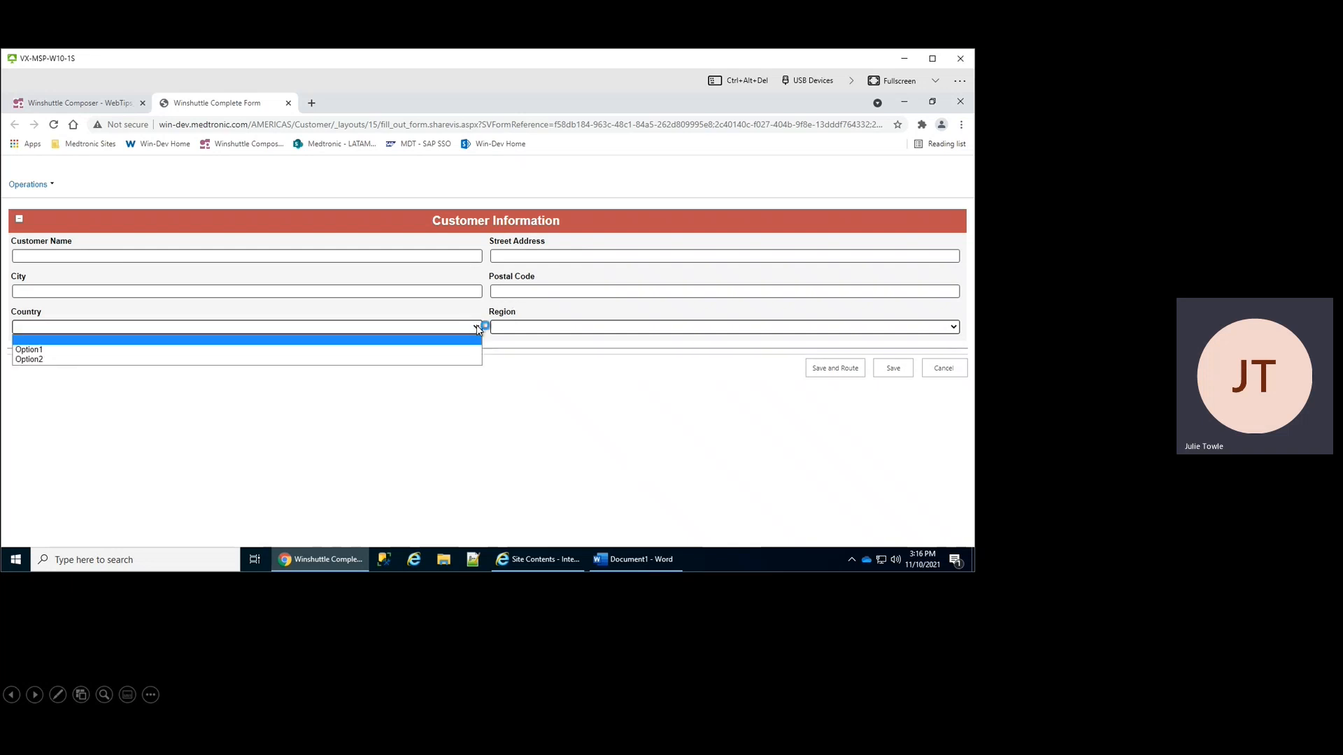
left_click(514, 326)
left_click(516, 328)
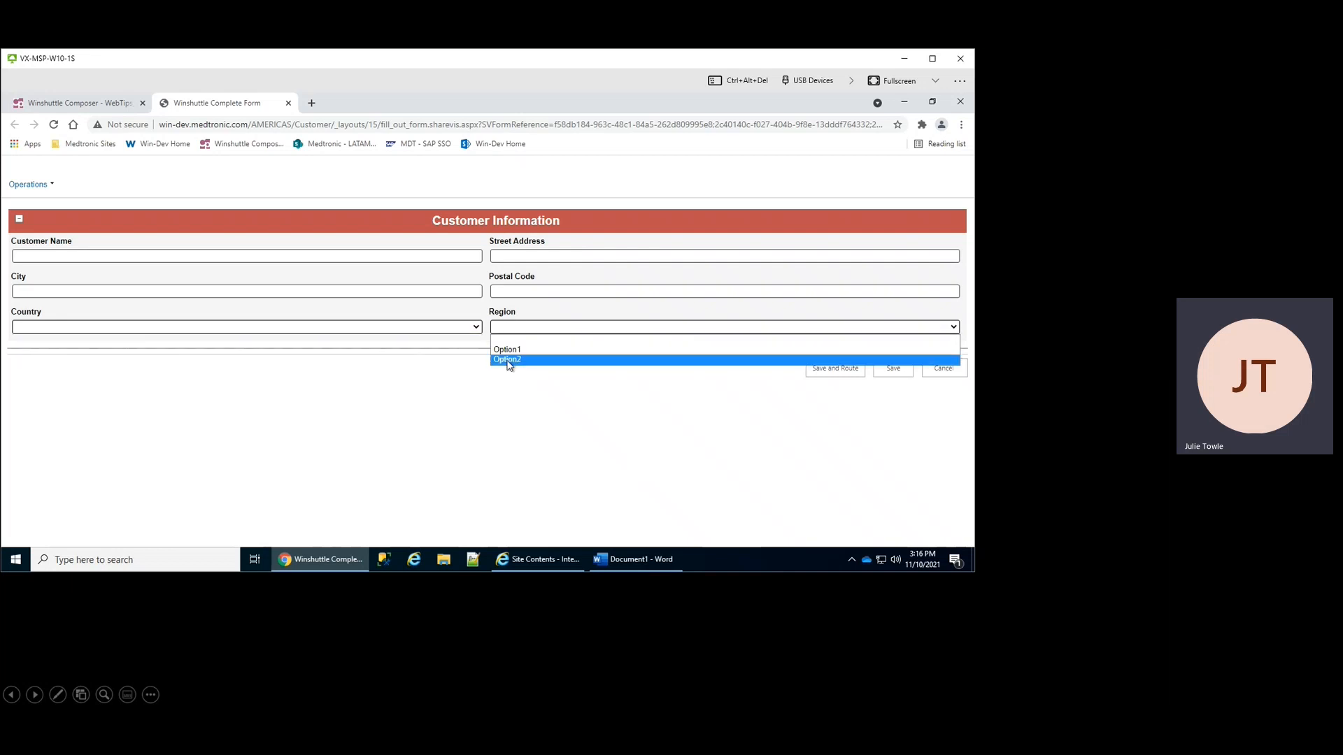
left_click(450, 327)
left_click(448, 329)
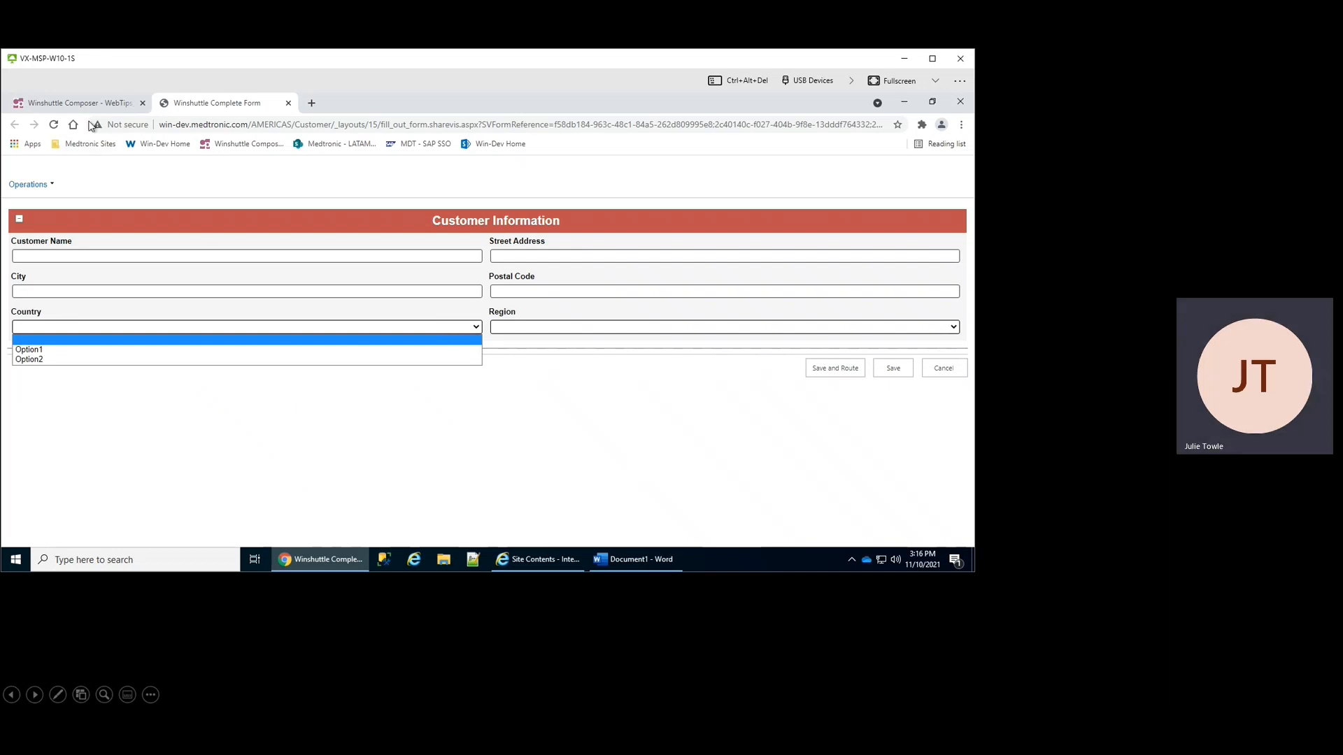
- Switch to the form design in Winshuttle Composer and inspect the Country dropdown's range options without changing them
left_click(73, 105)
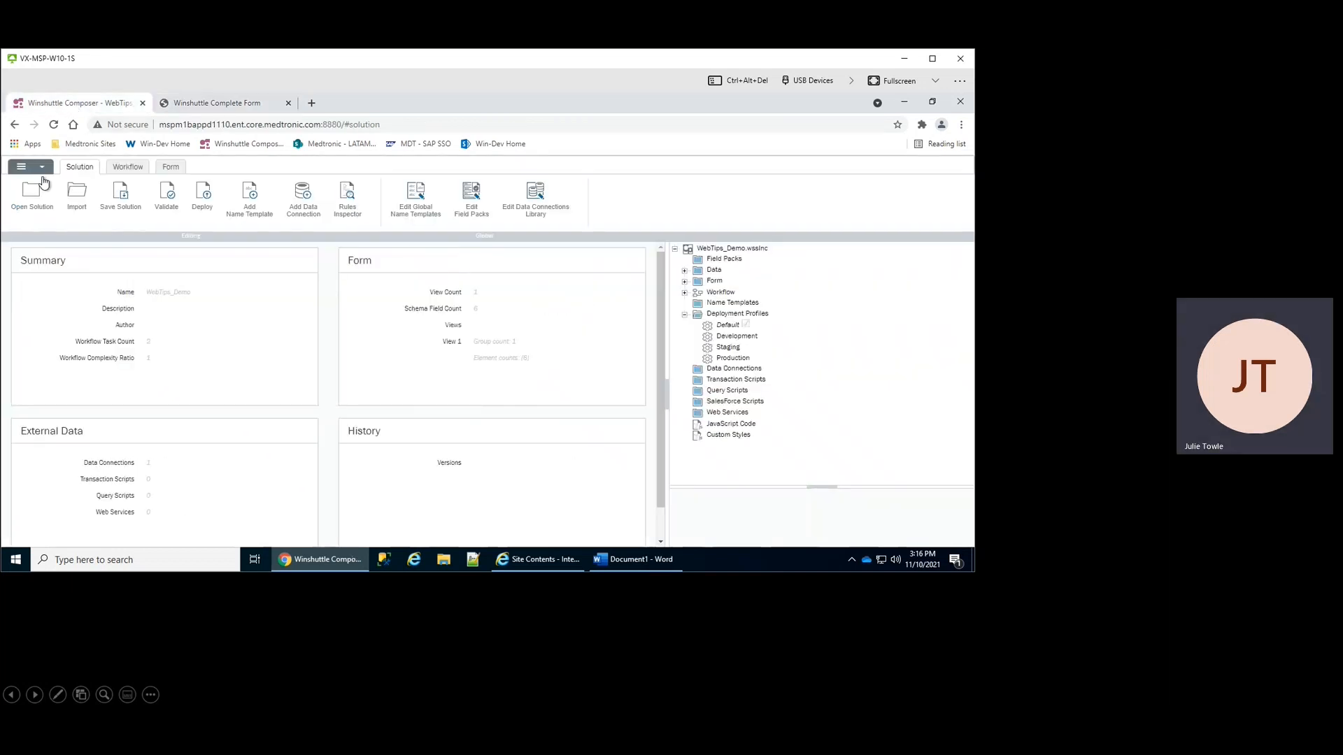
left_click(170, 168)
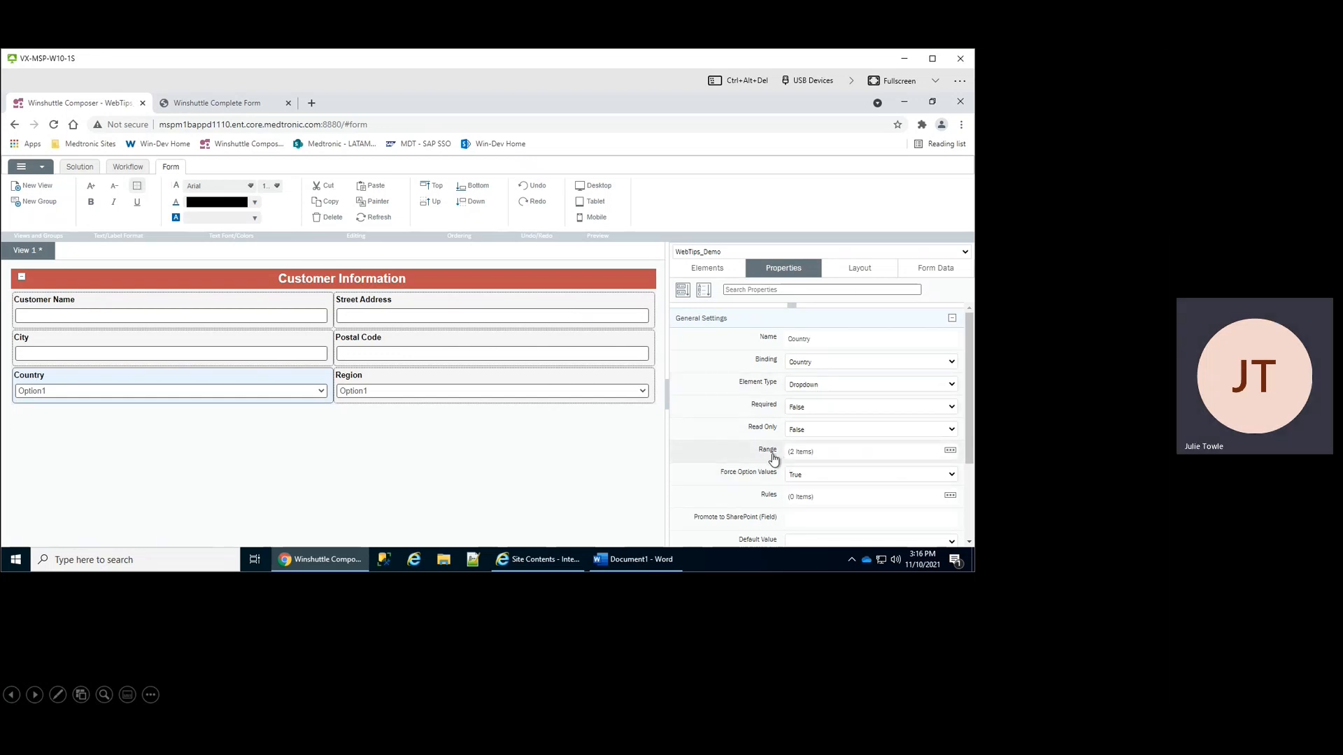
left_click(950, 451)
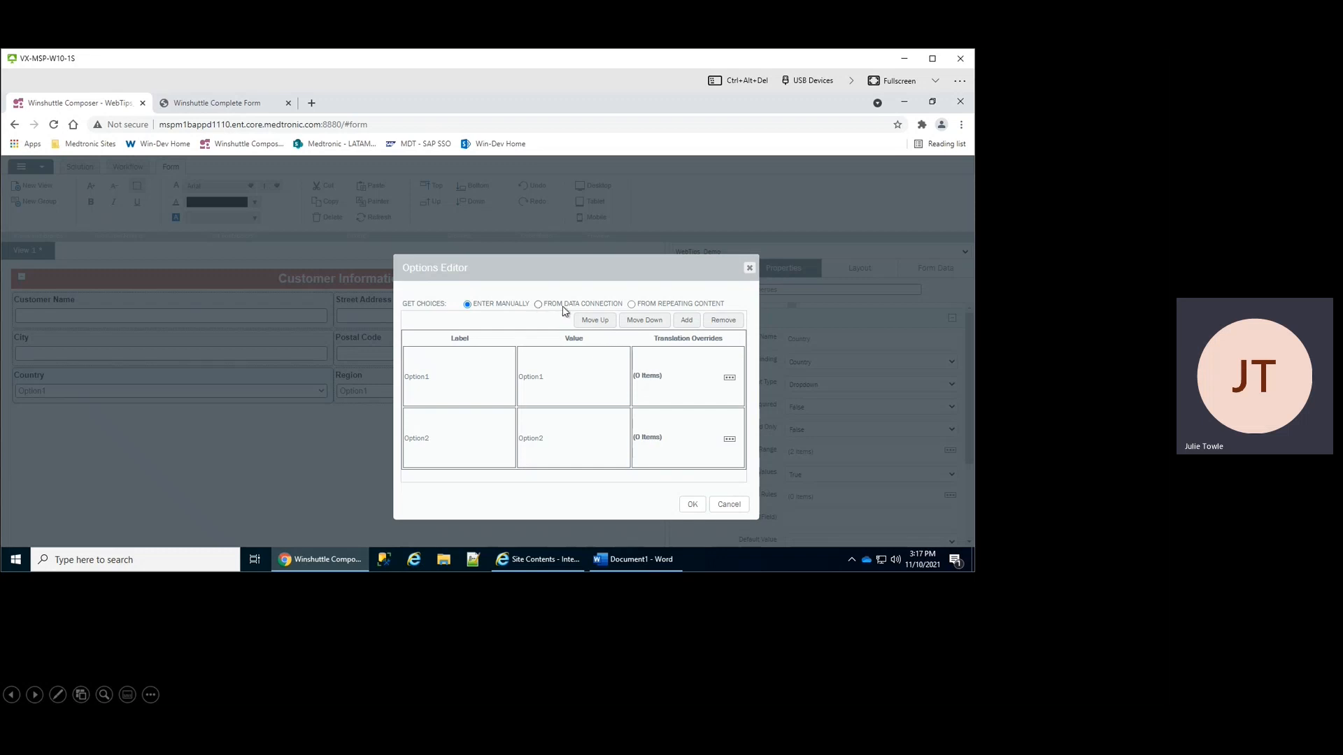
left_click(728, 505)
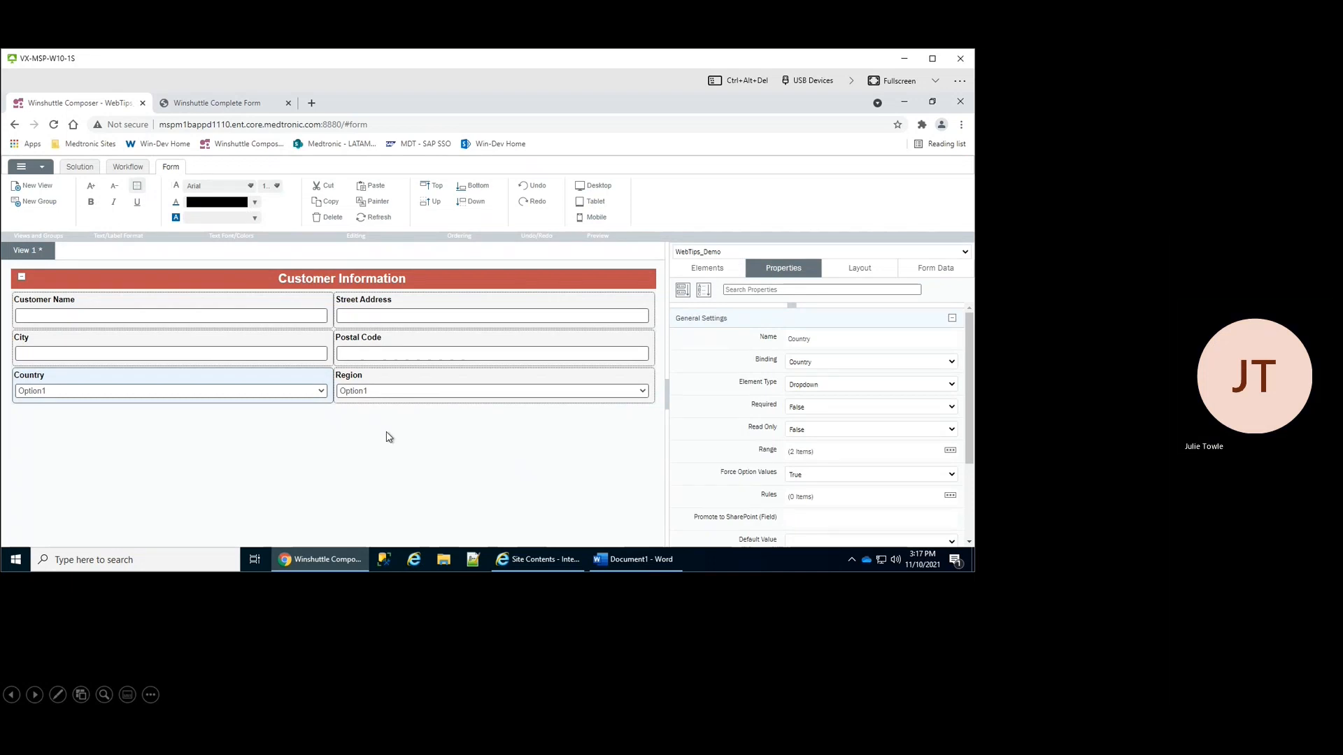
- Open the WebTips_Demo_SharePointList workbook from the Desktop folder in Excel
left_click(445, 564)
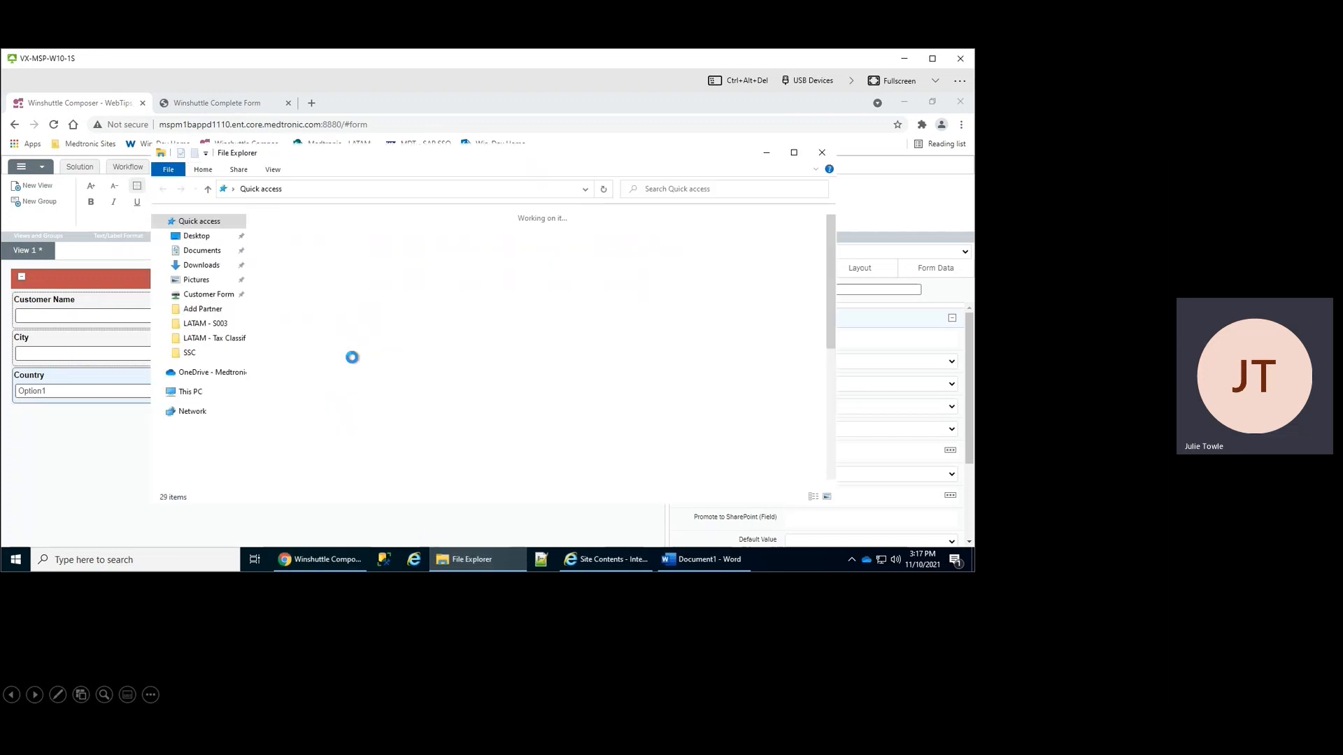
left_click(196, 236)
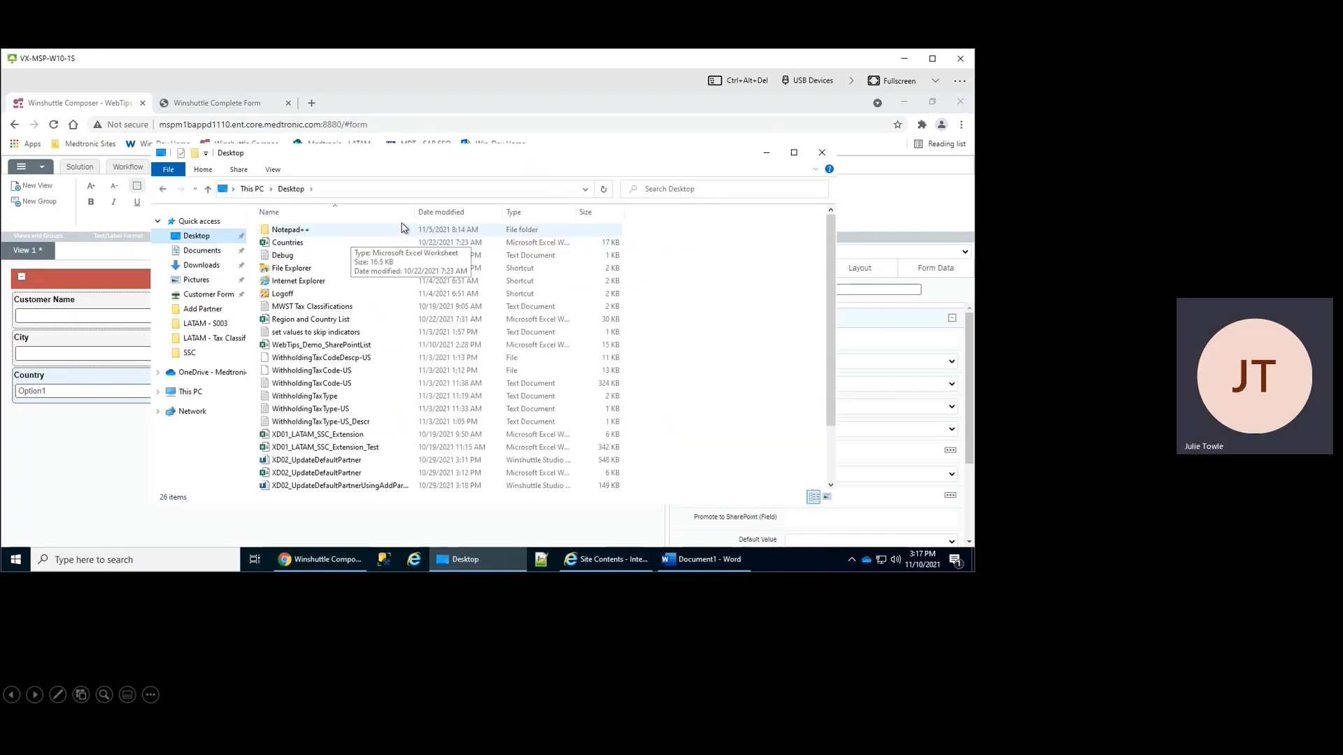
left_click(326, 233)
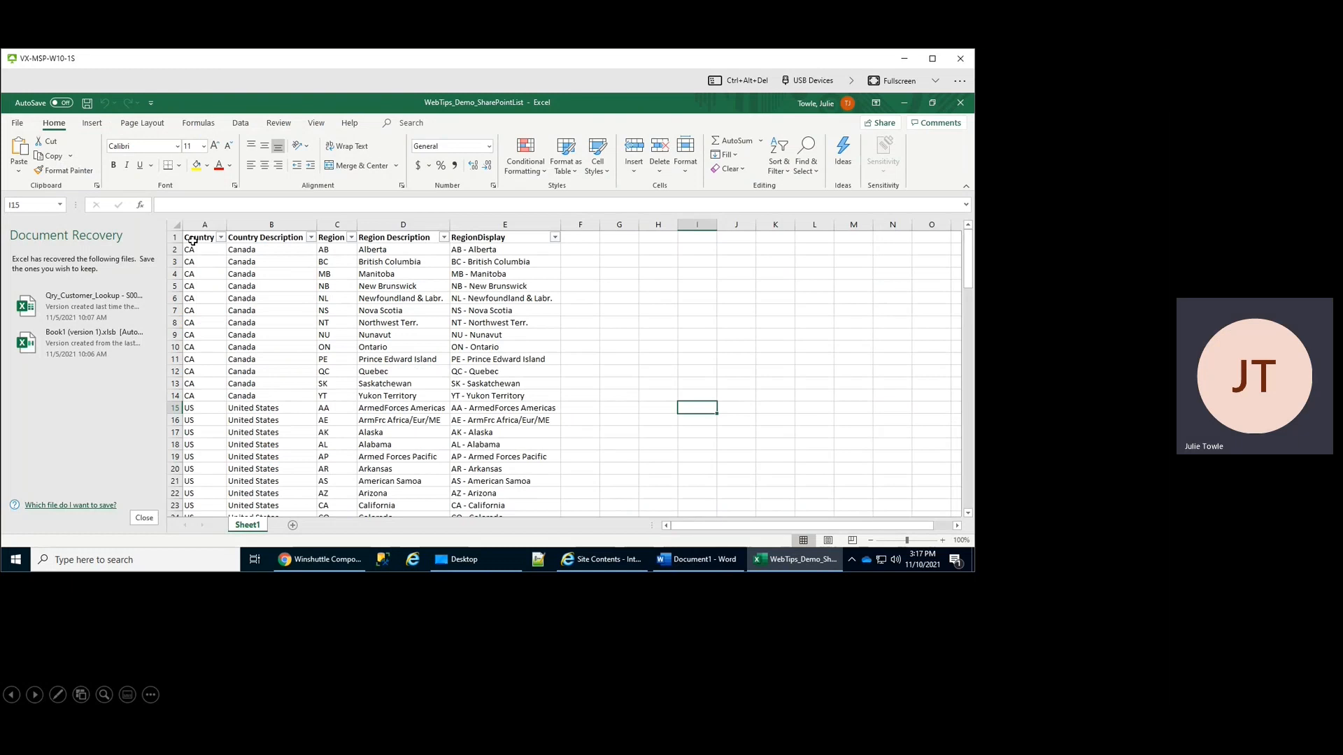
- Review the workbook's Country, Country Description, Region, Region Description and RegionDisplay columns, and close it, discarding the recovered files
left_click(204, 222)
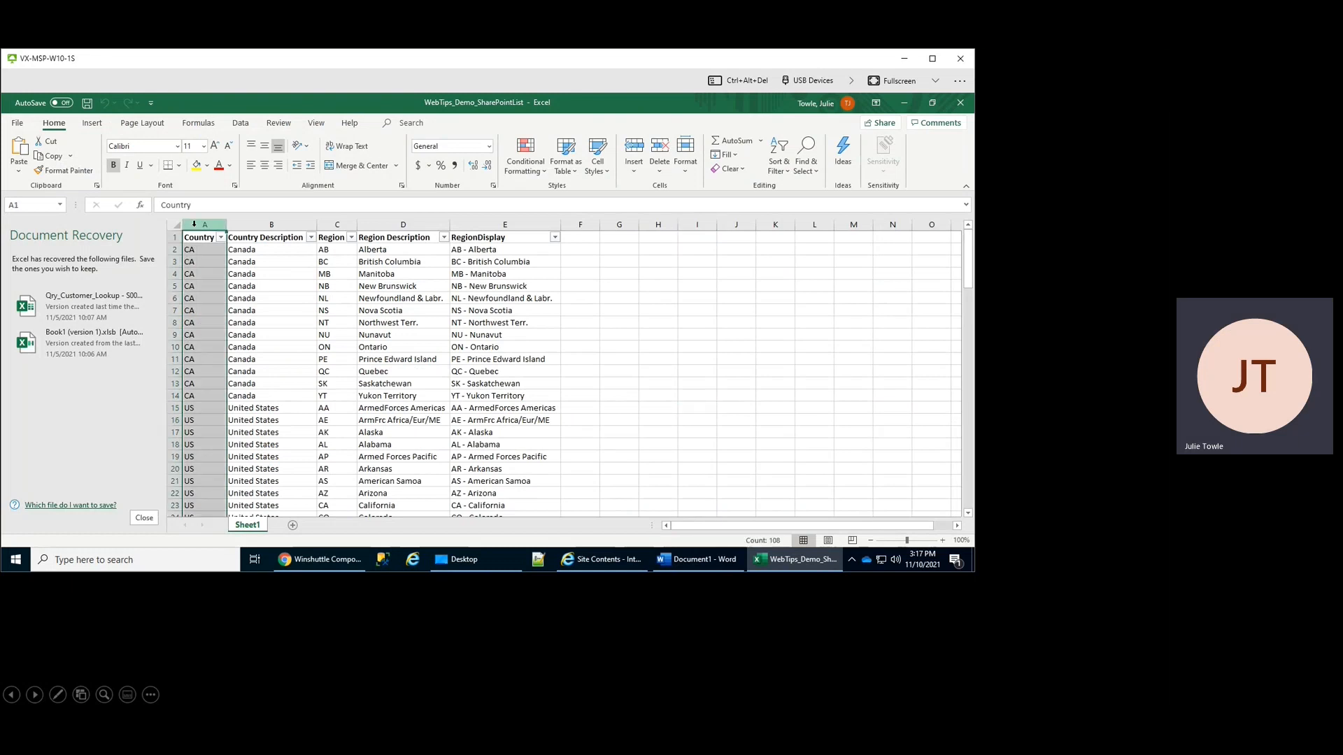
left_click(240, 220)
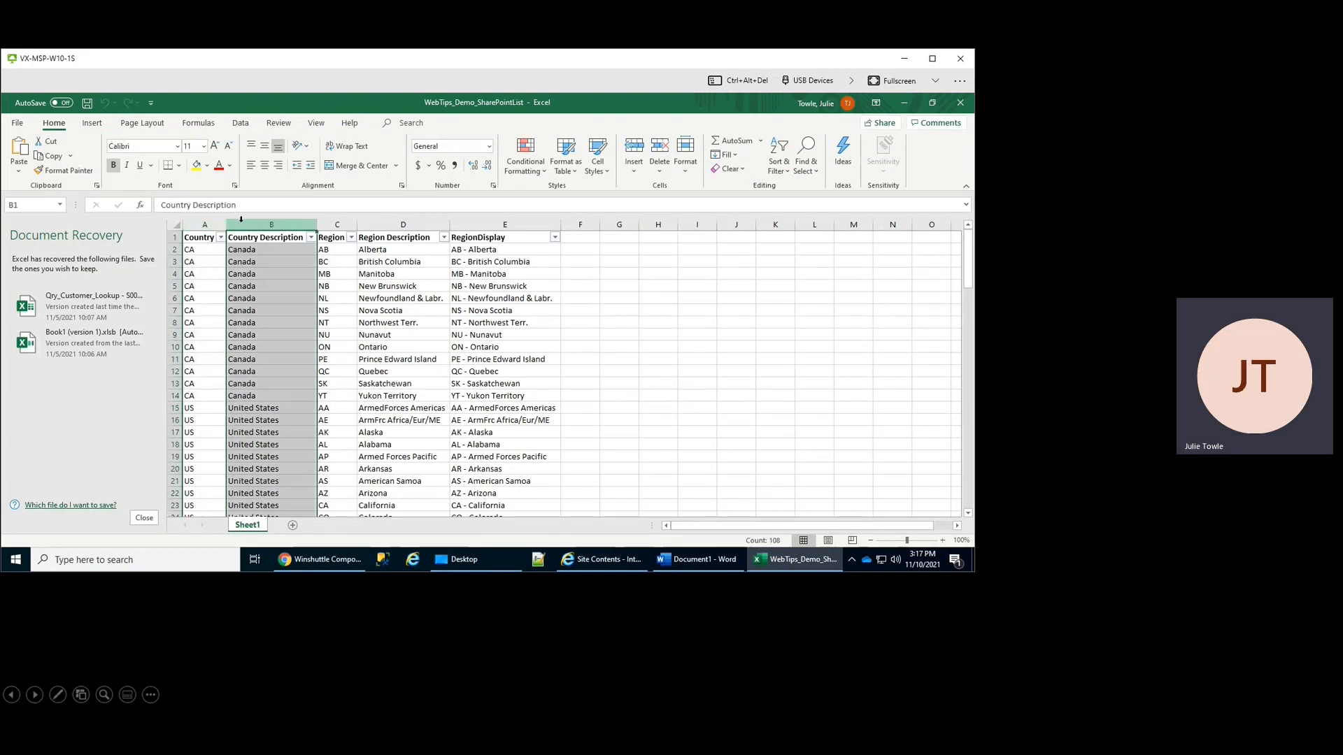
left_click(335, 224)
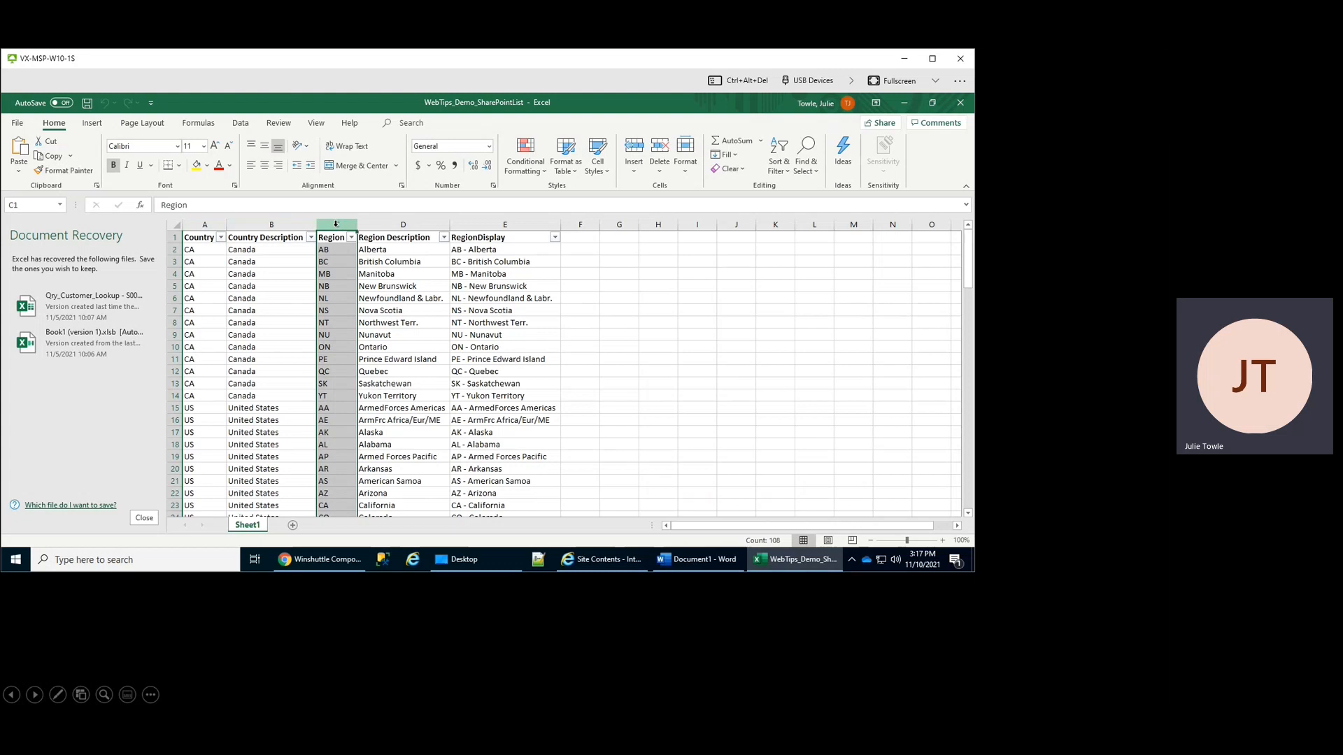
left_click(375, 224)
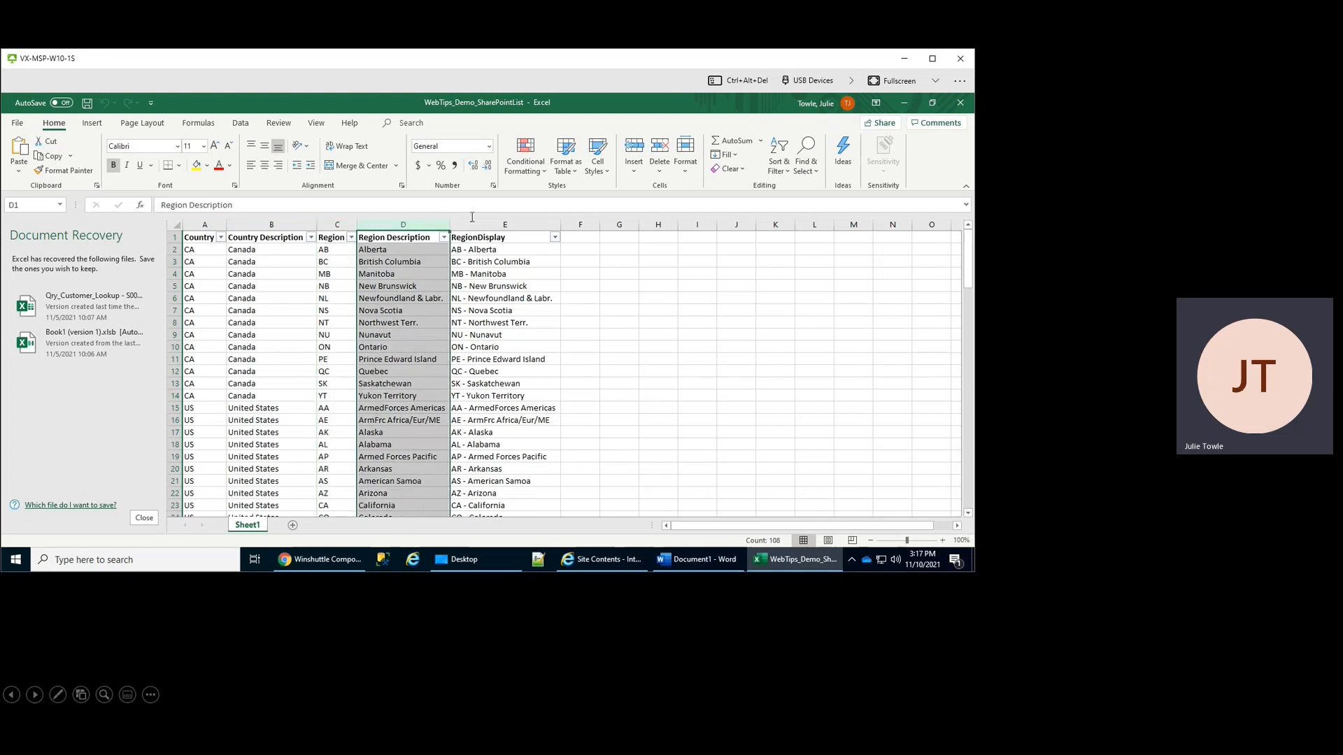
left_click(467, 224)
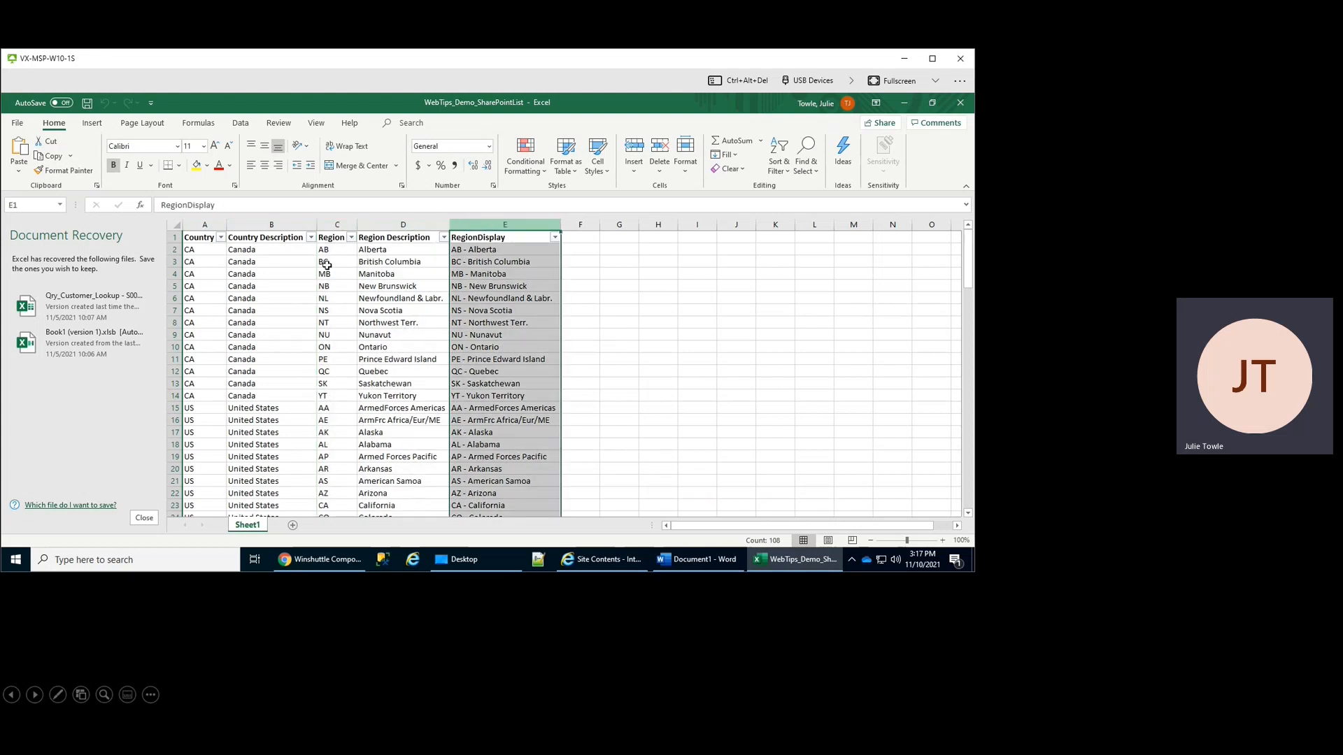
left_click(364, 250)
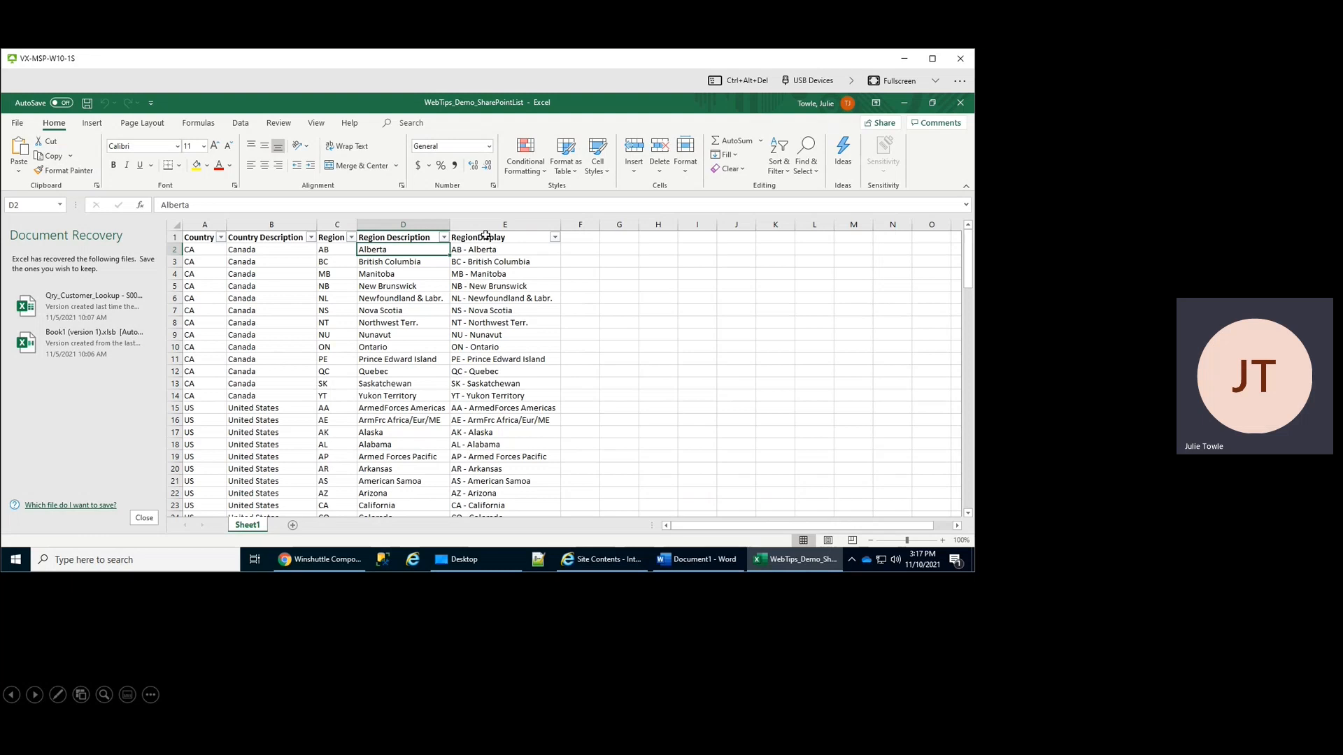
left_click(963, 109)
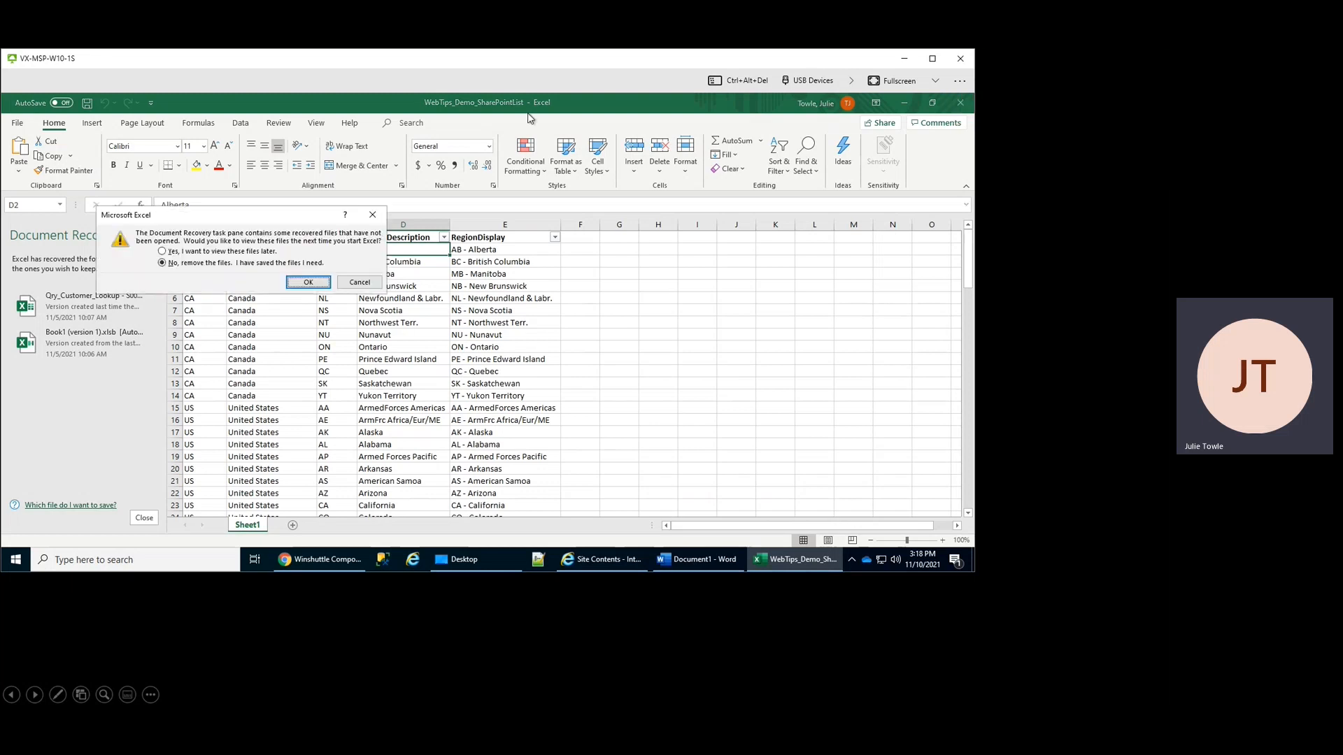
left_click(308, 282)
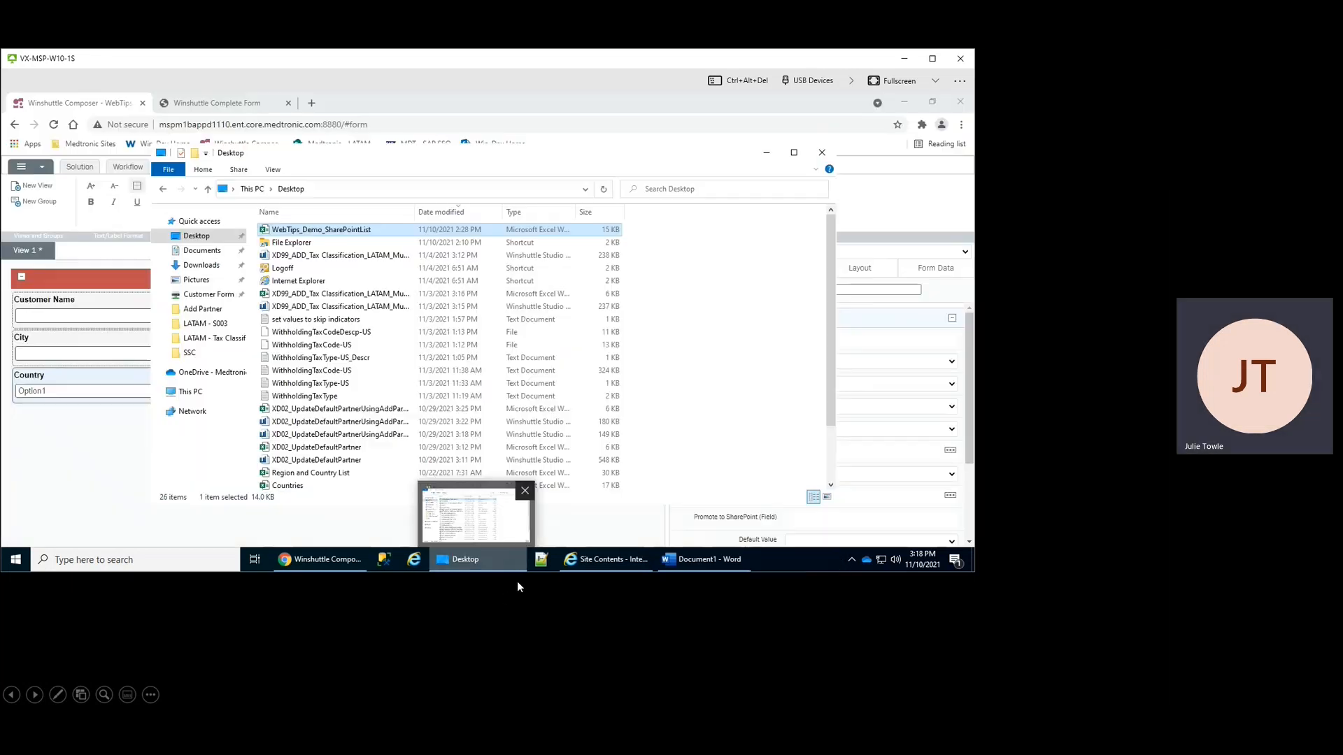
- Switch to the SharePoint Site Contents in Internet Explorer and open the page for adding an app to the site
left_click(587, 563)
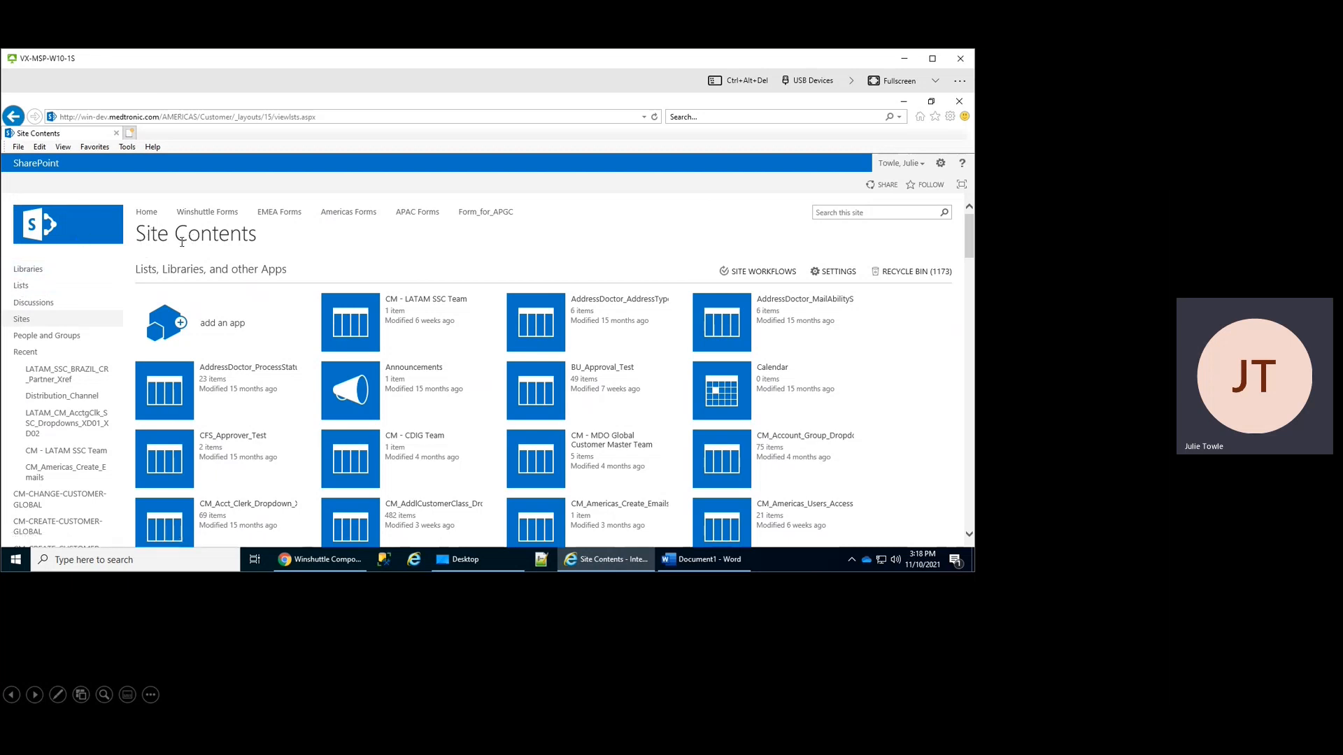
left_click(20, 288)
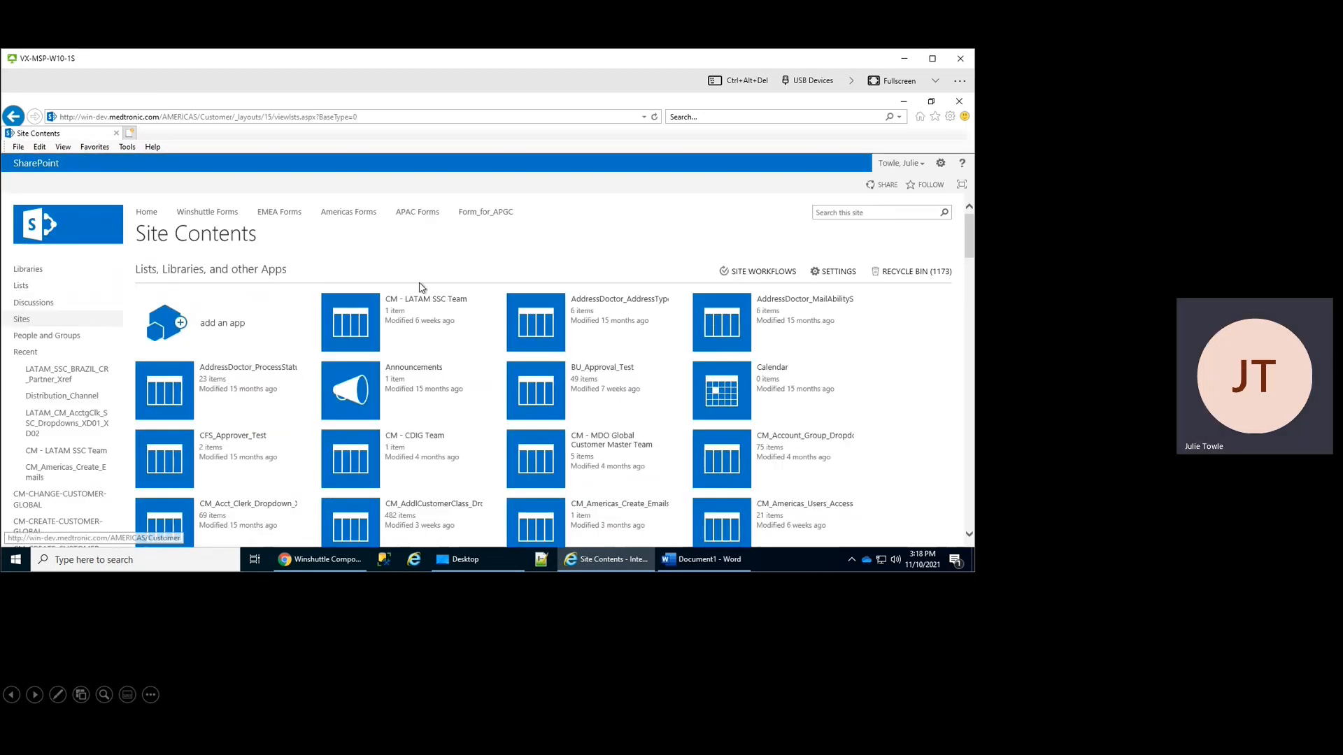
left_click(219, 329)
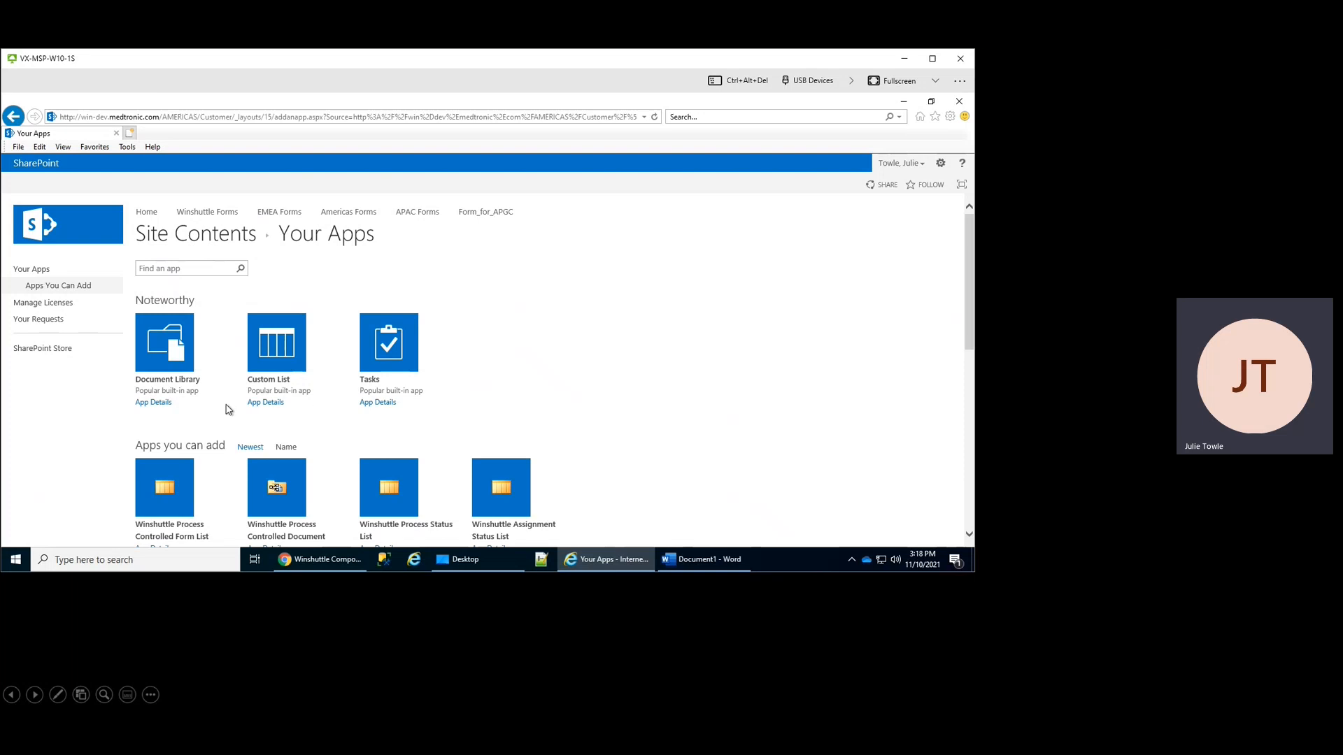
- Choose the Import Spreadsheet app from the second page of available apps
scroll(467, 369, "down", 2)
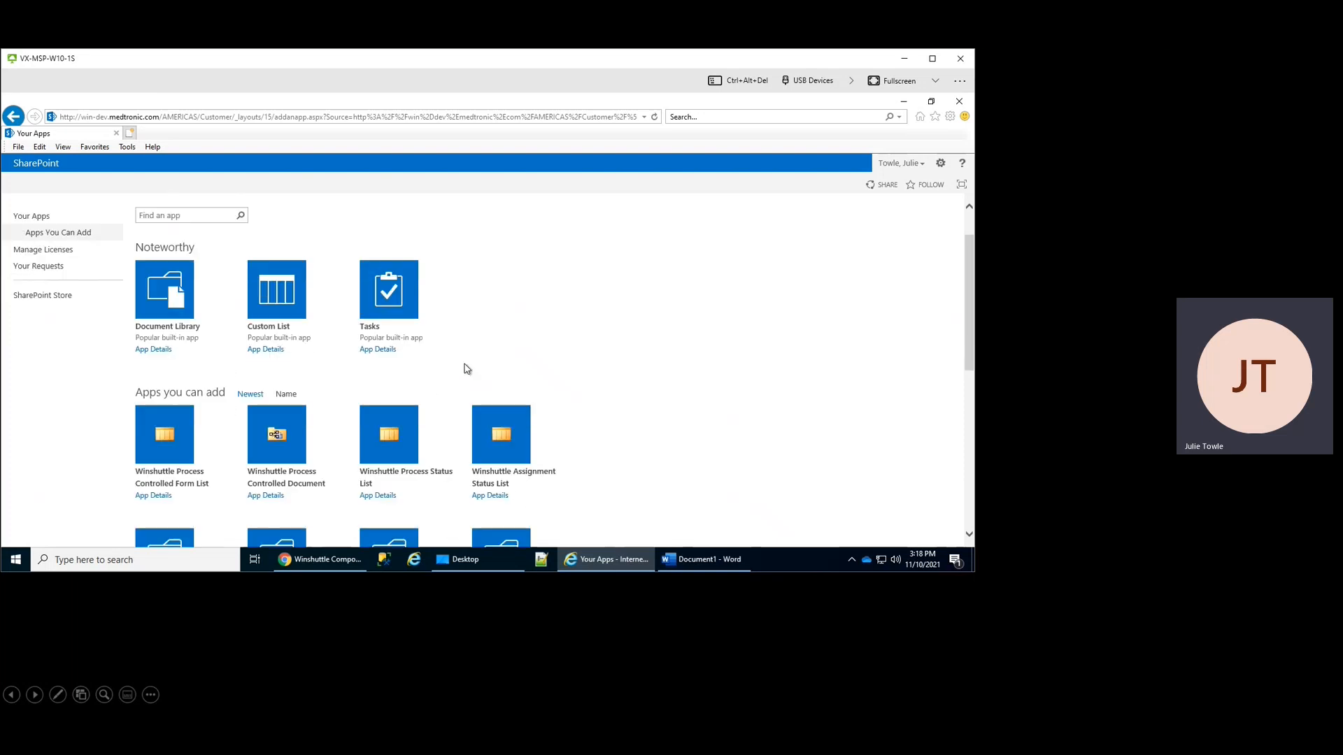
scroll(467, 369, "down", 5)
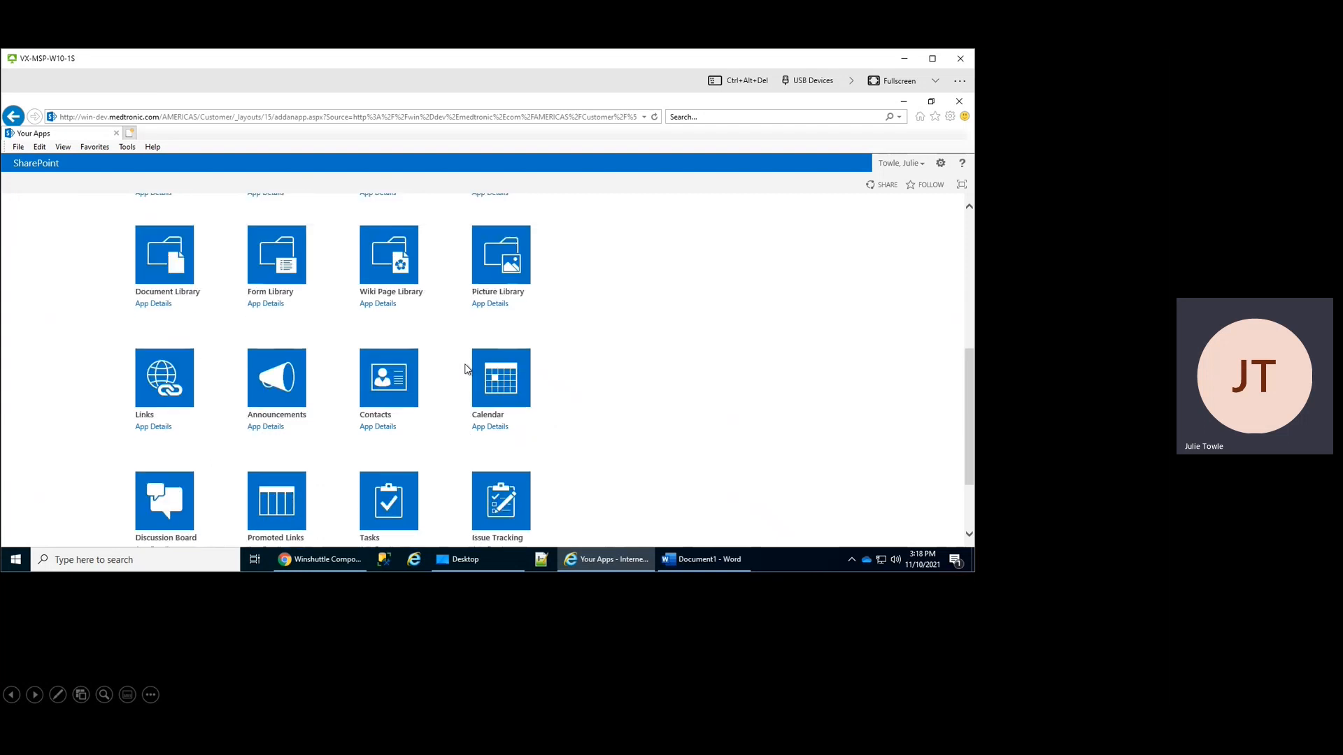
scroll(467, 369, "down", 2)
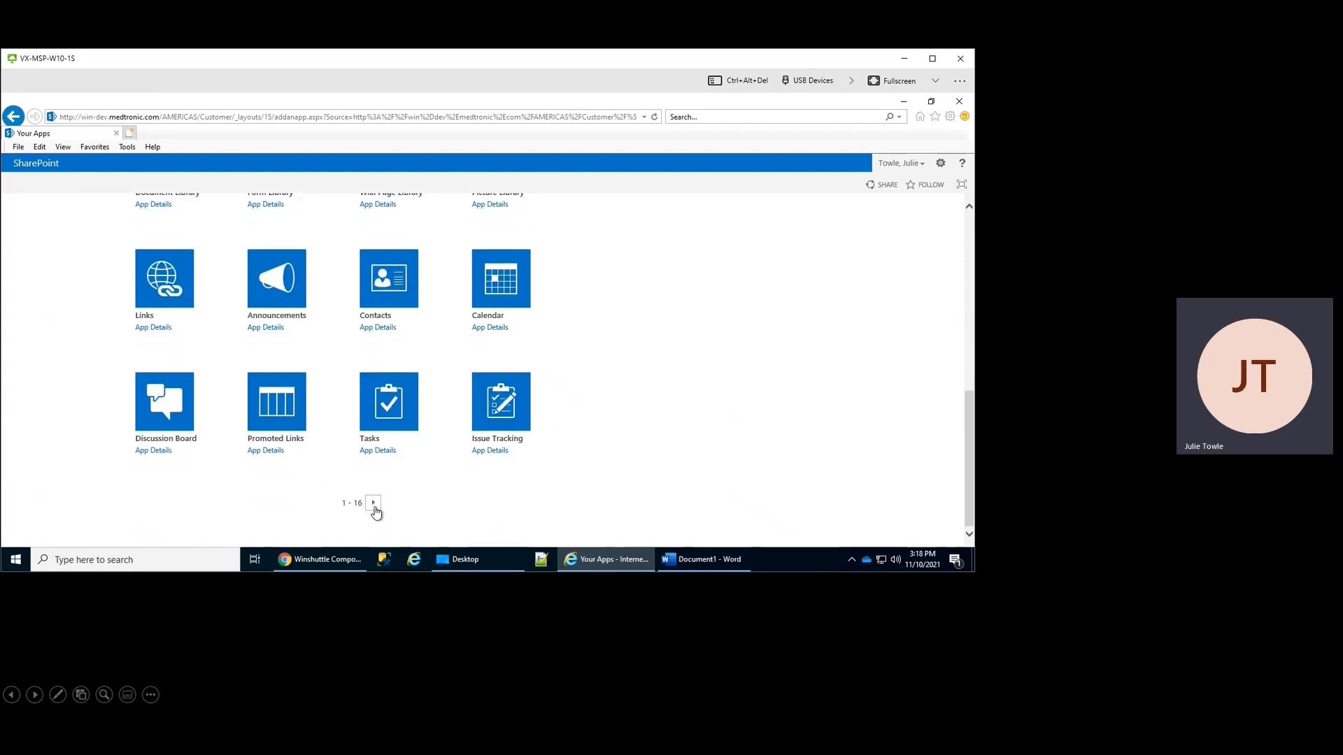
left_click(374, 505)
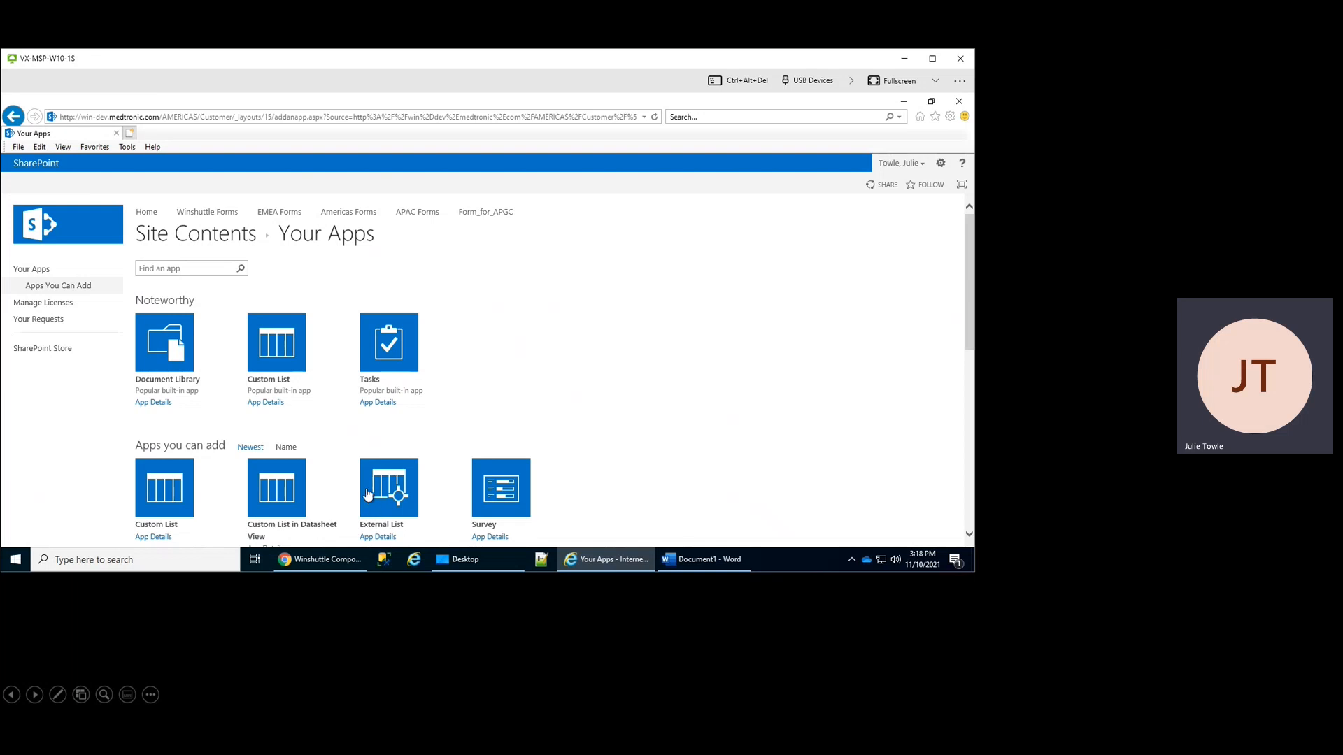
scroll(495, 343, "down", 5)
scroll(495, 342, "down", 2)
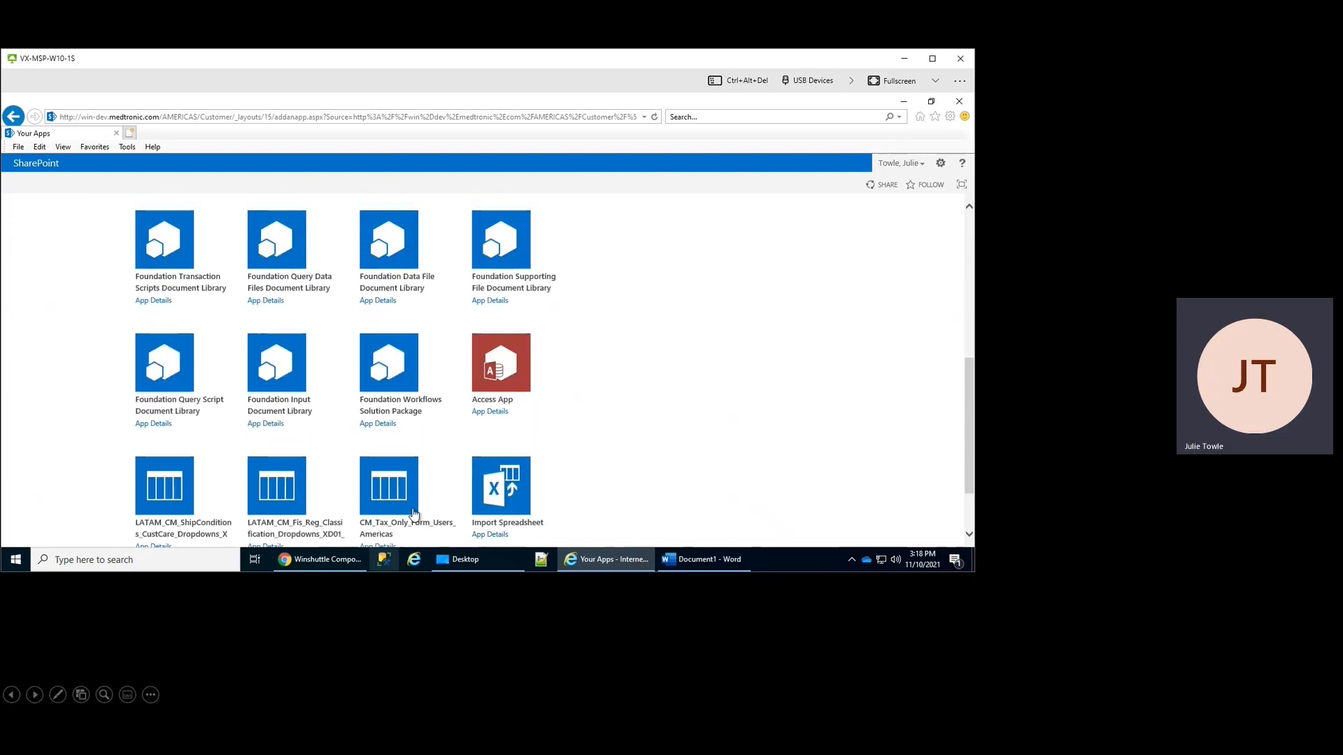
scroll(343, 489, "down", 2)
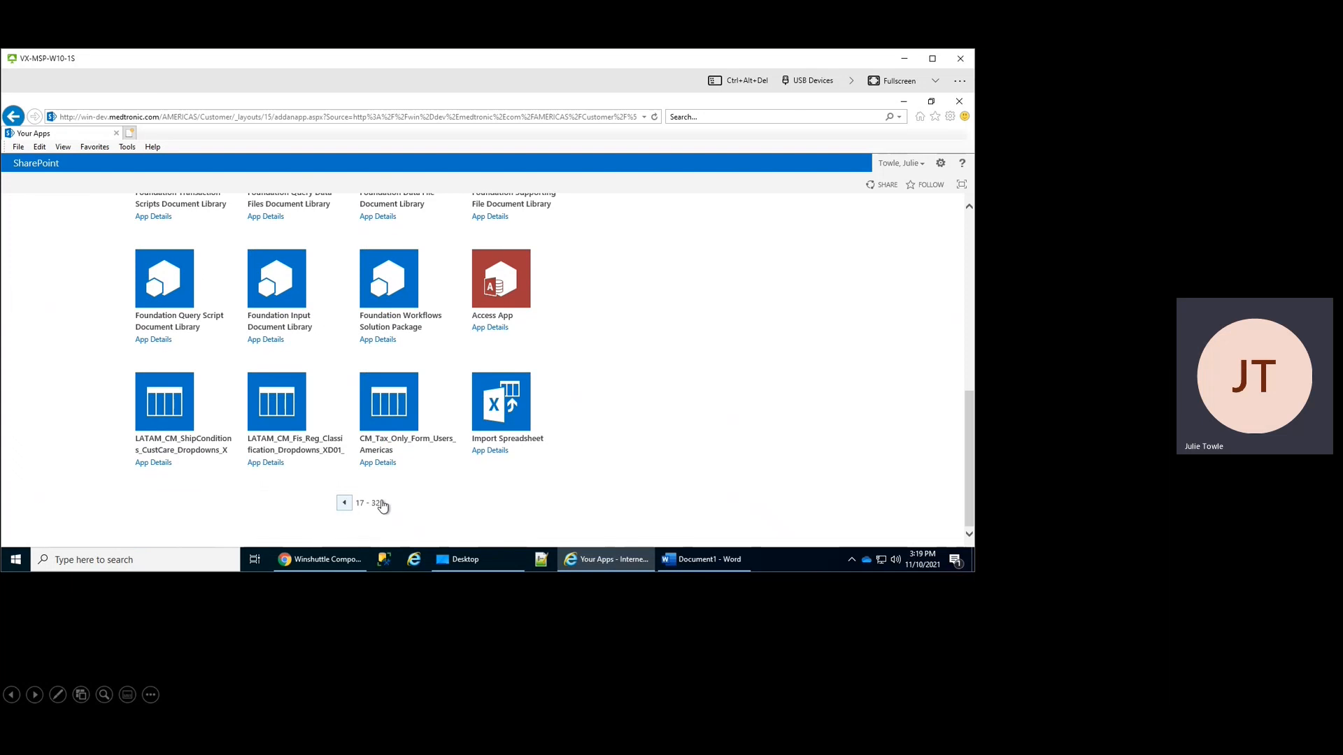
left_click(499, 408)
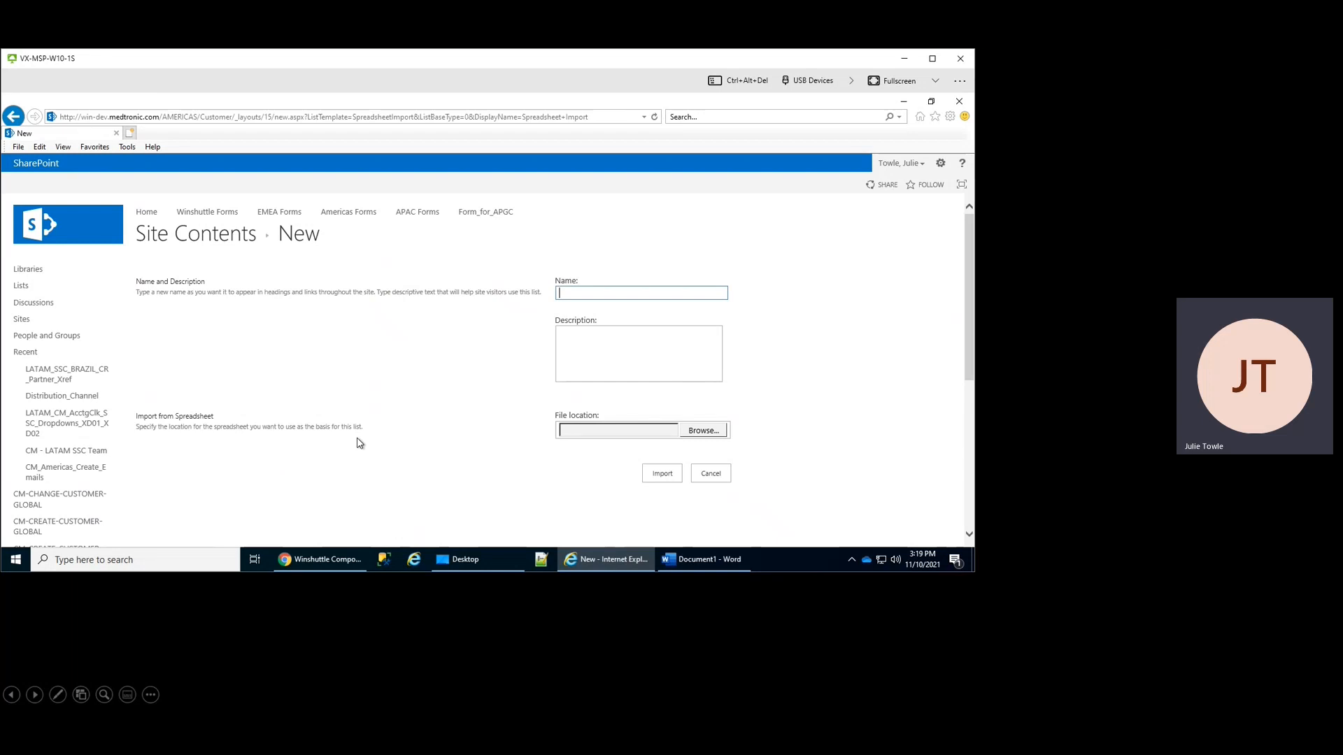
- Name the new list CPS_WebTips_Demo and reuse the same text as its description
type("PS_WebTips_D")
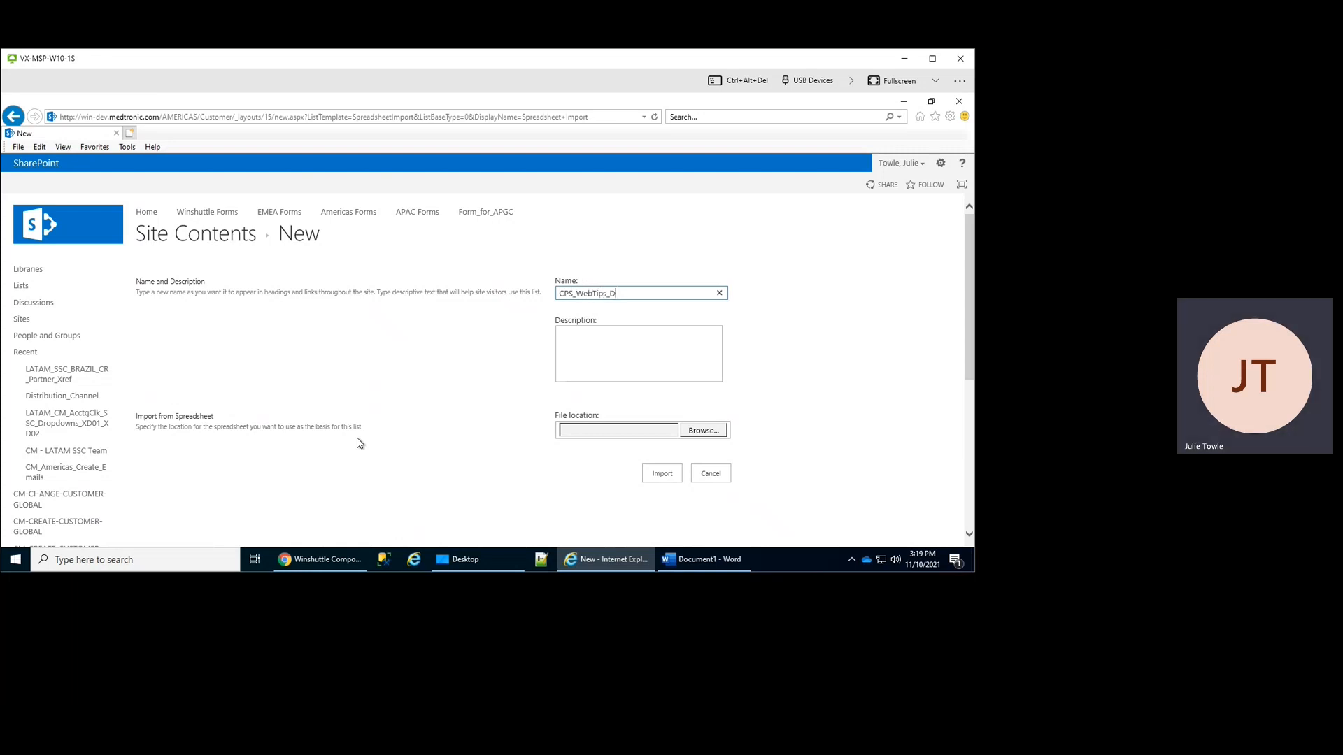
type("emo")
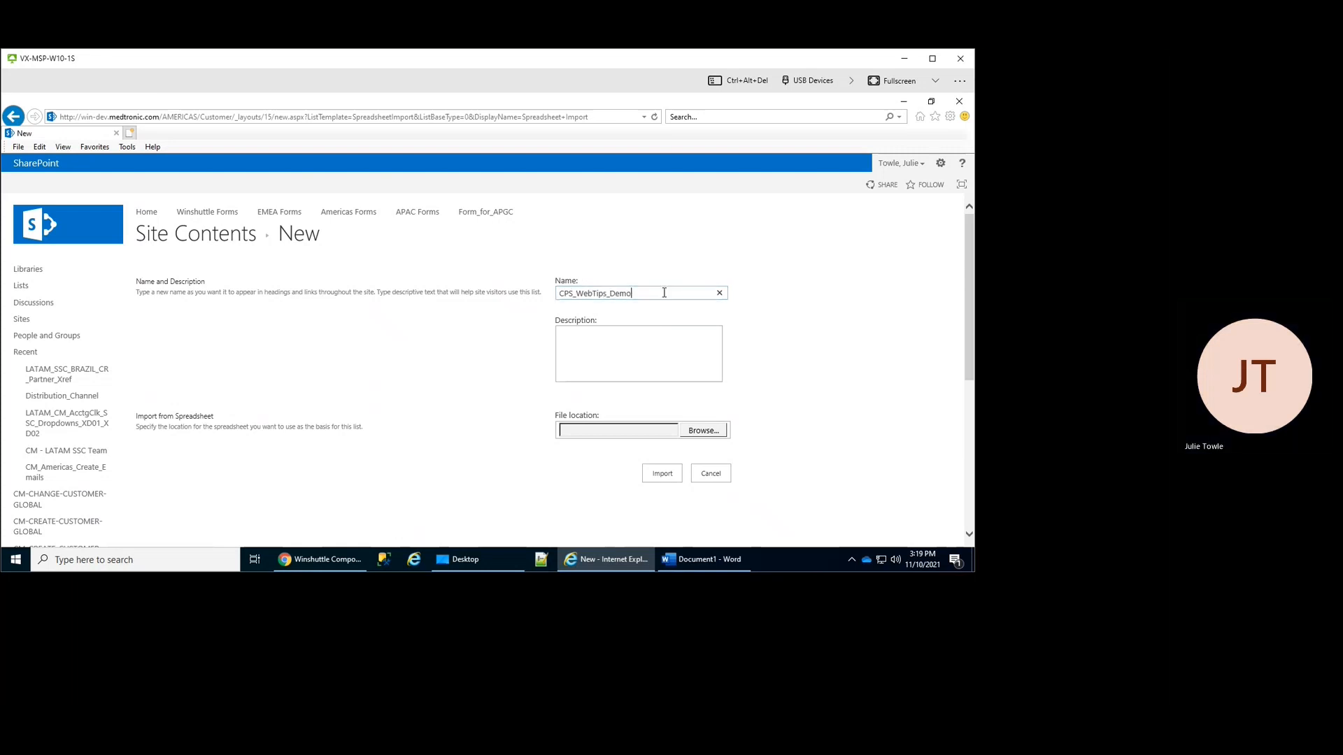
left_click_drag(661, 293, 535, 289)
key("ctrl+c")
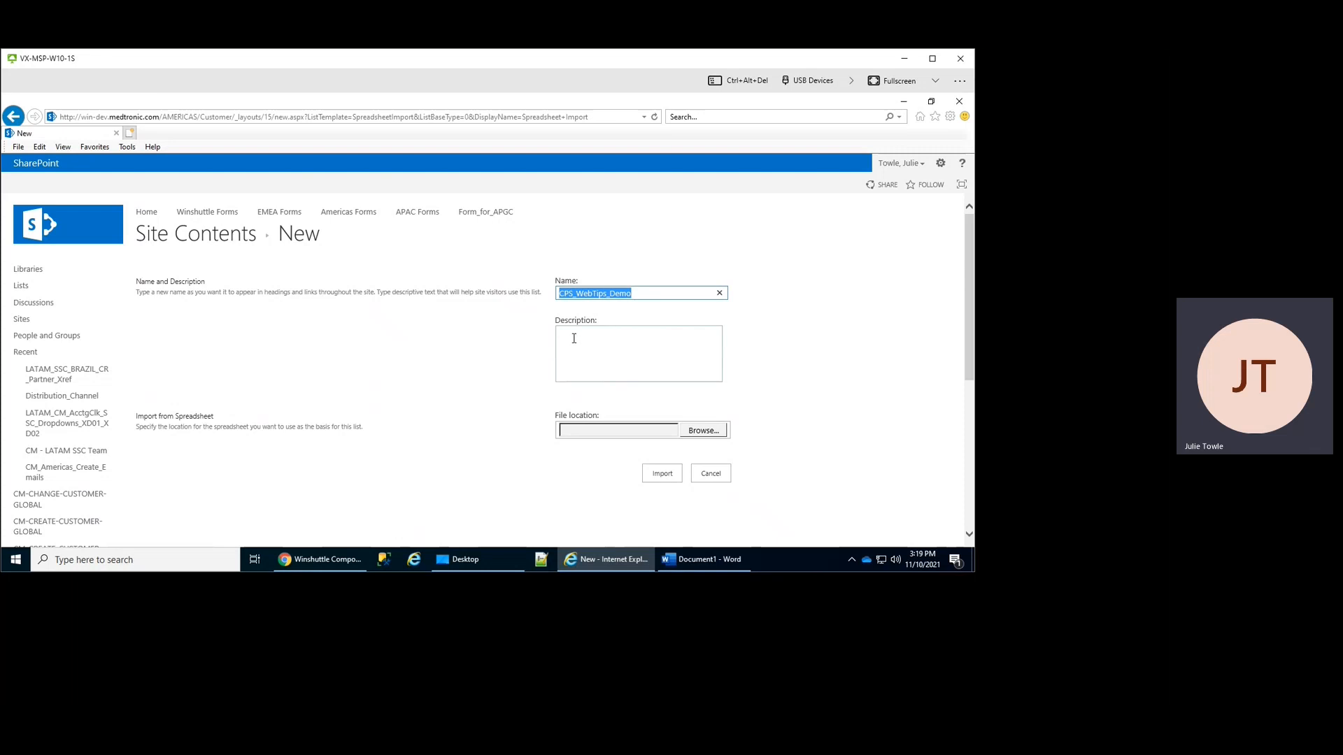
left_click(574, 338)
key("ctrl+v")
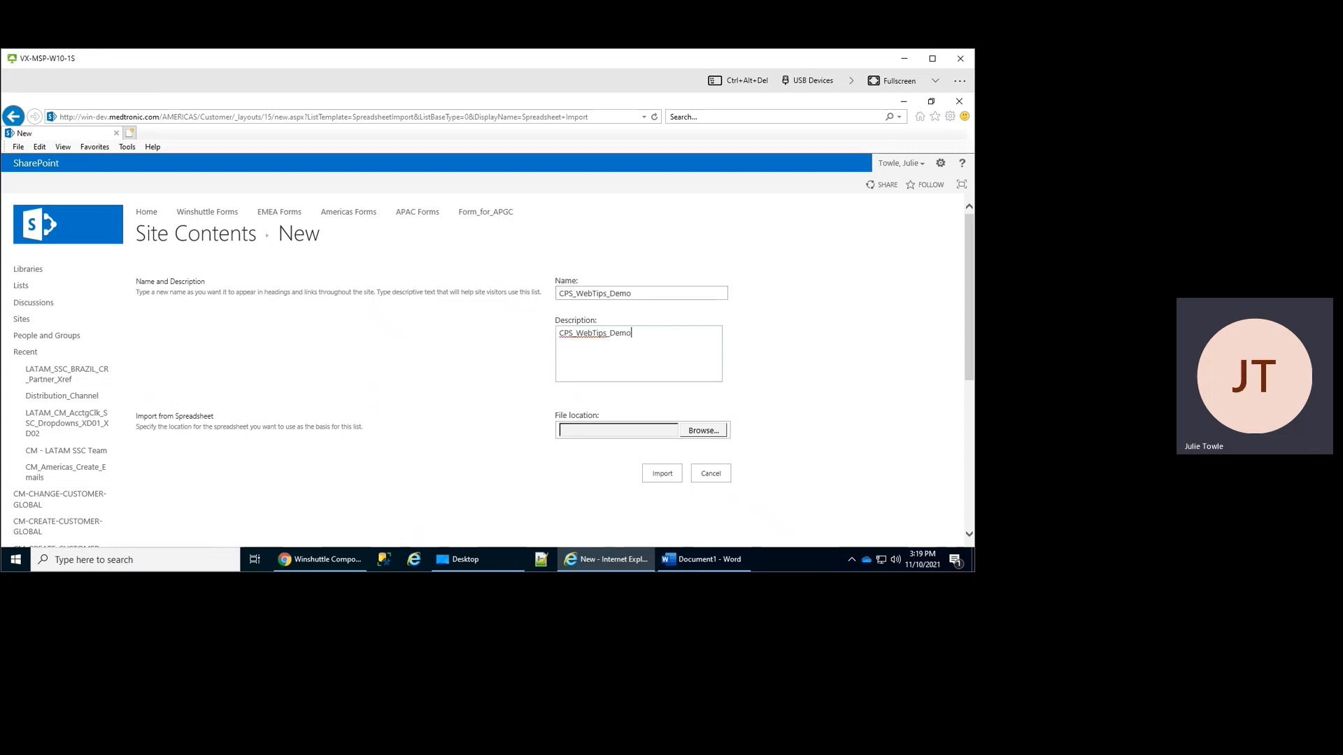
- Choose WebTips_Demo_SharePointList from the Desktop as the spreadsheet to import
left_click(701, 433)
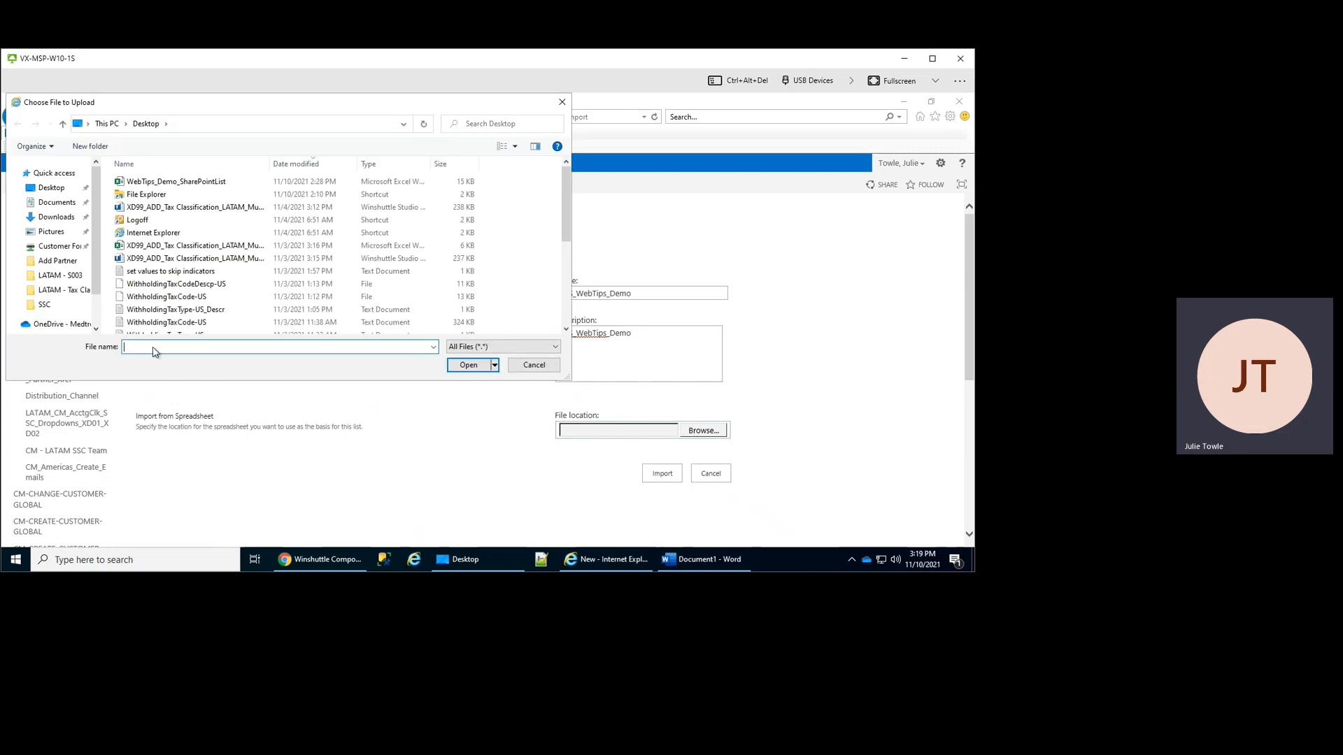
left_click(140, 183)
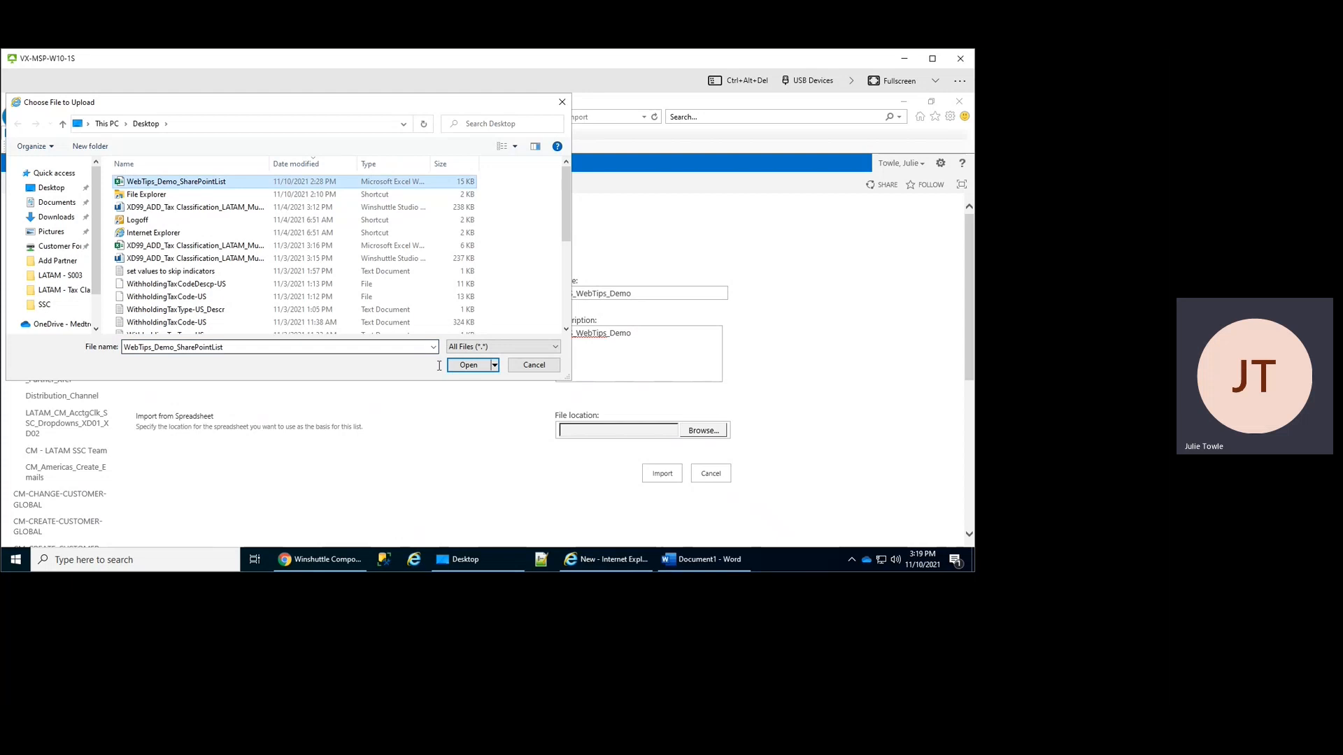
left_click(467, 364)
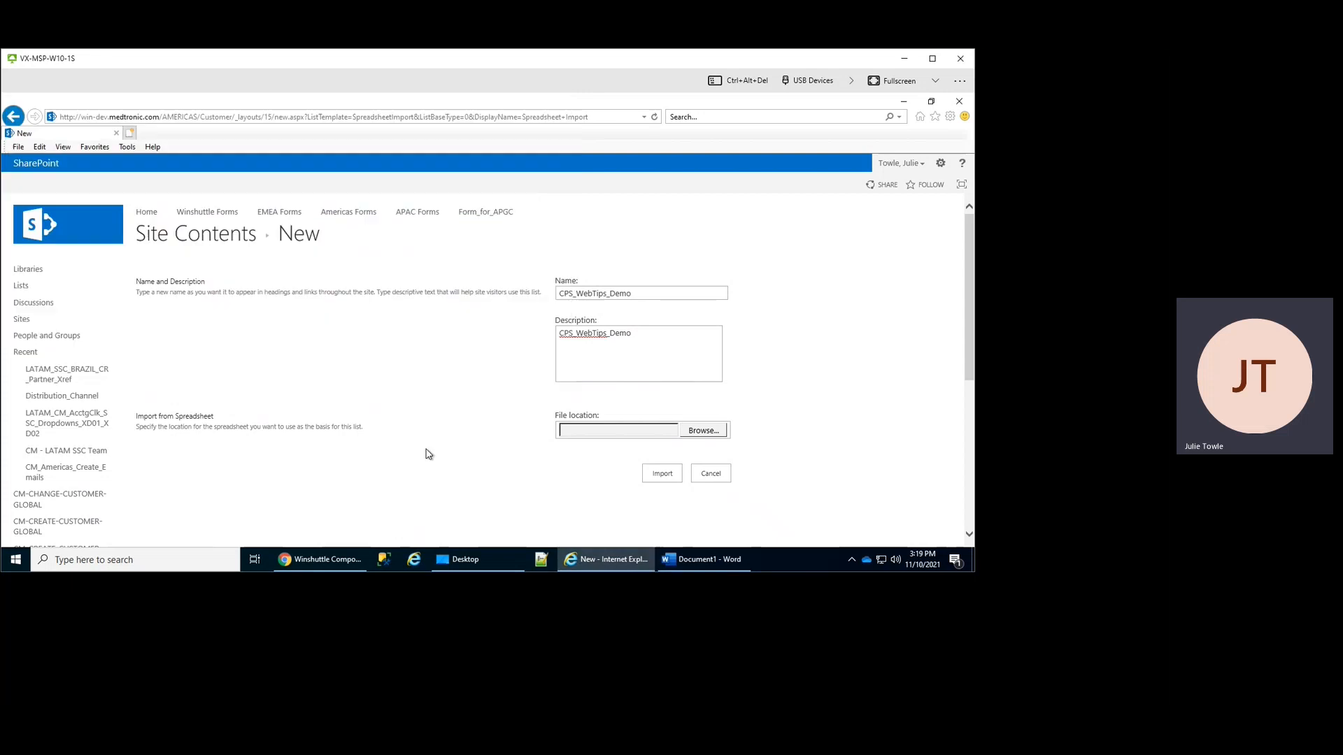
- Start importing the spreadsheet and set the import's range type to Range of Cells
left_click(665, 474)
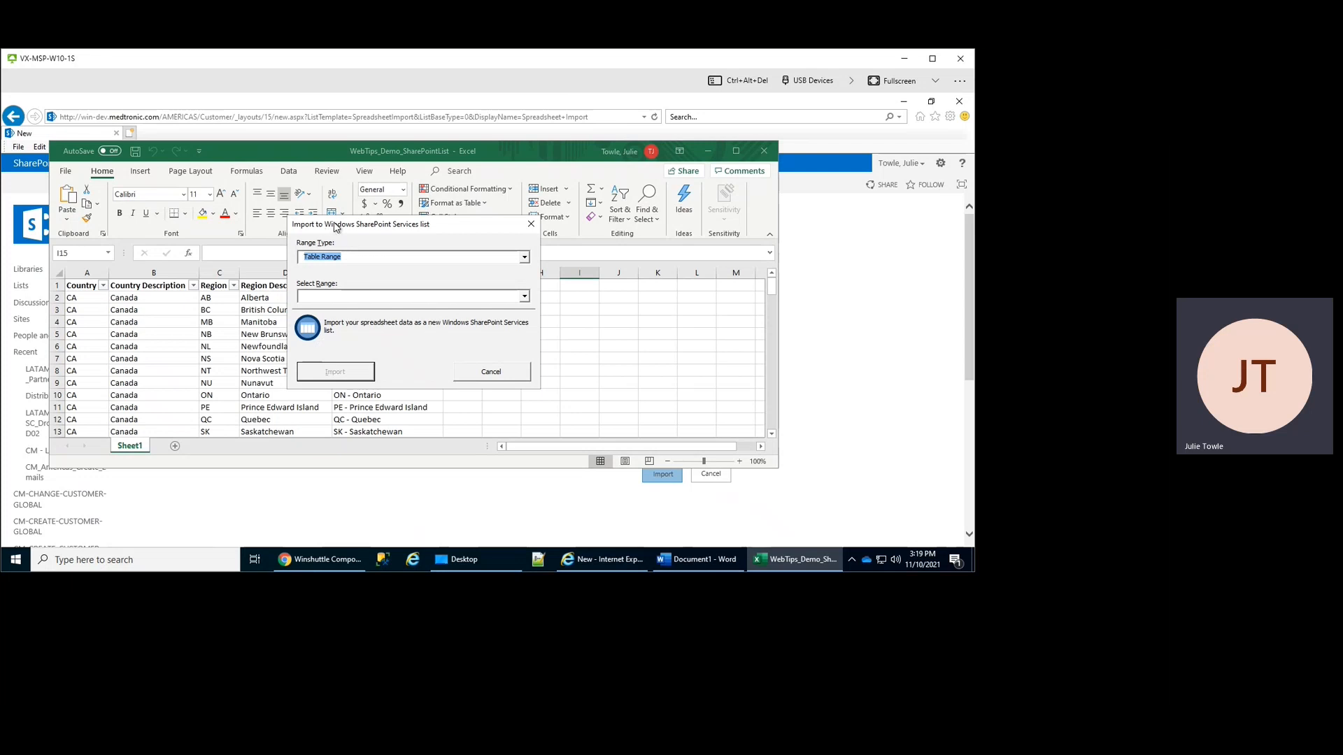
left_click(374, 259)
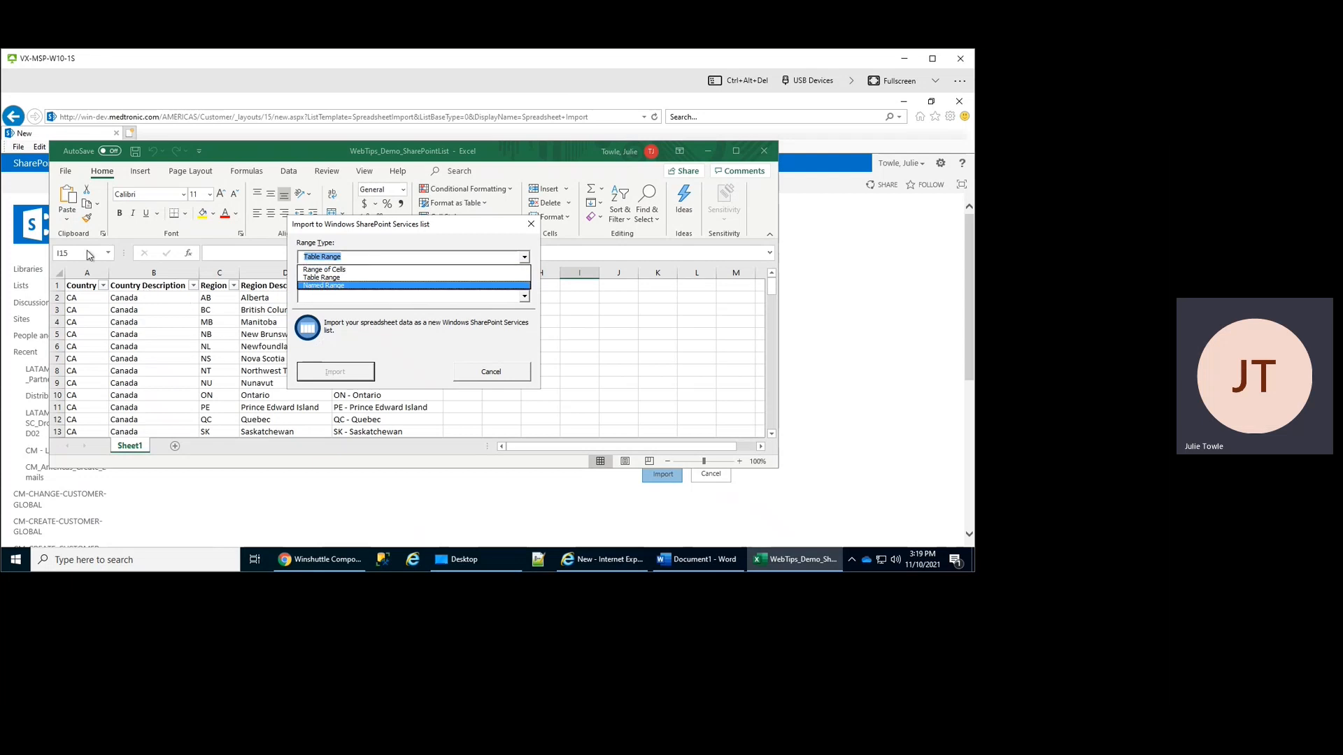
left_click(315, 271)
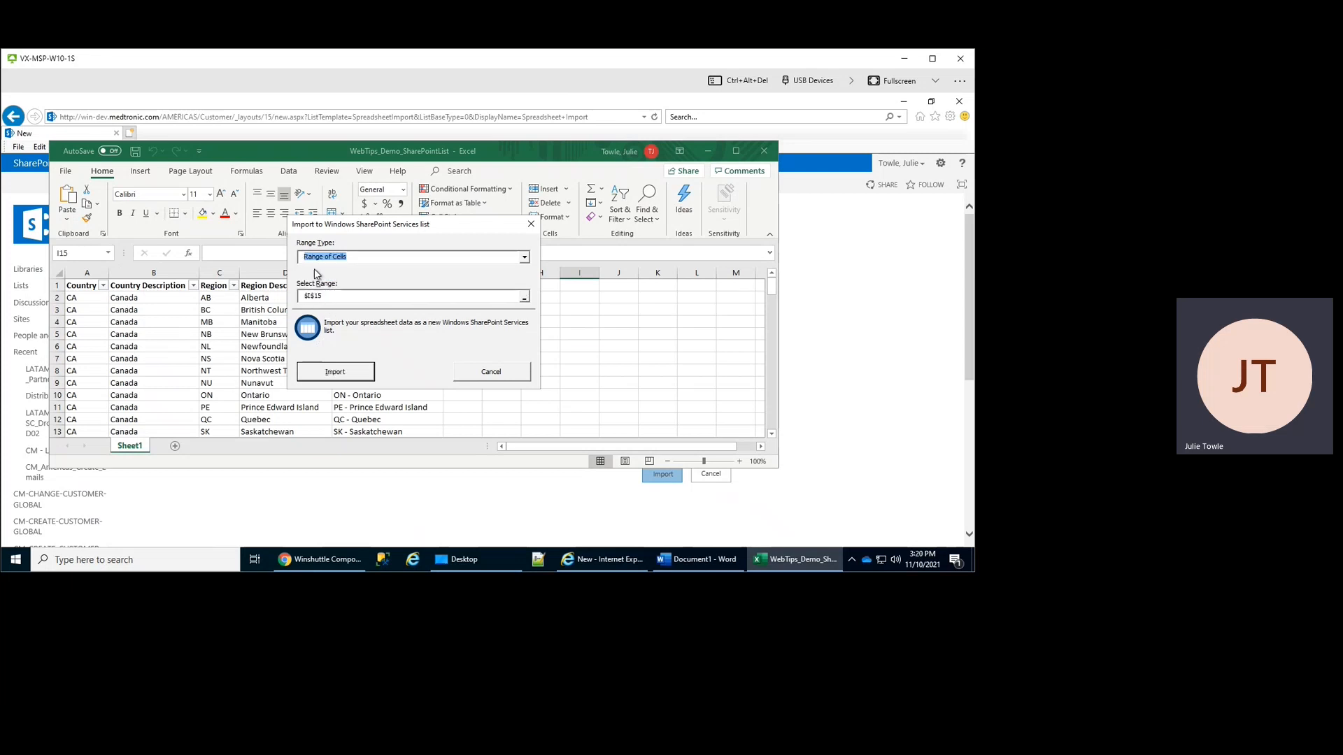
- Replace the preset import range with Sheet1 cells A1 to E108 and import them into the SharePoint list
left_click_drag(325, 296, 299, 301)
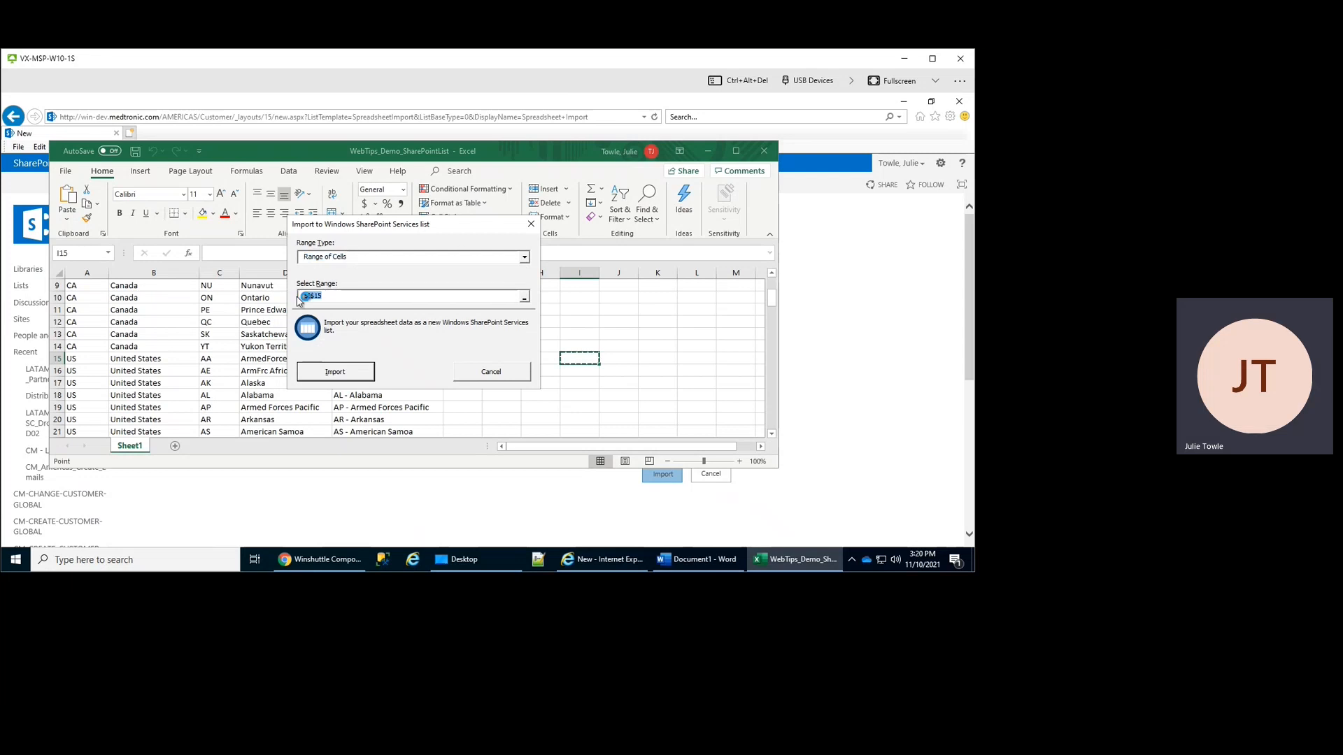
key("BackSpace")
left_click_drag(375, 223, 667, 201)
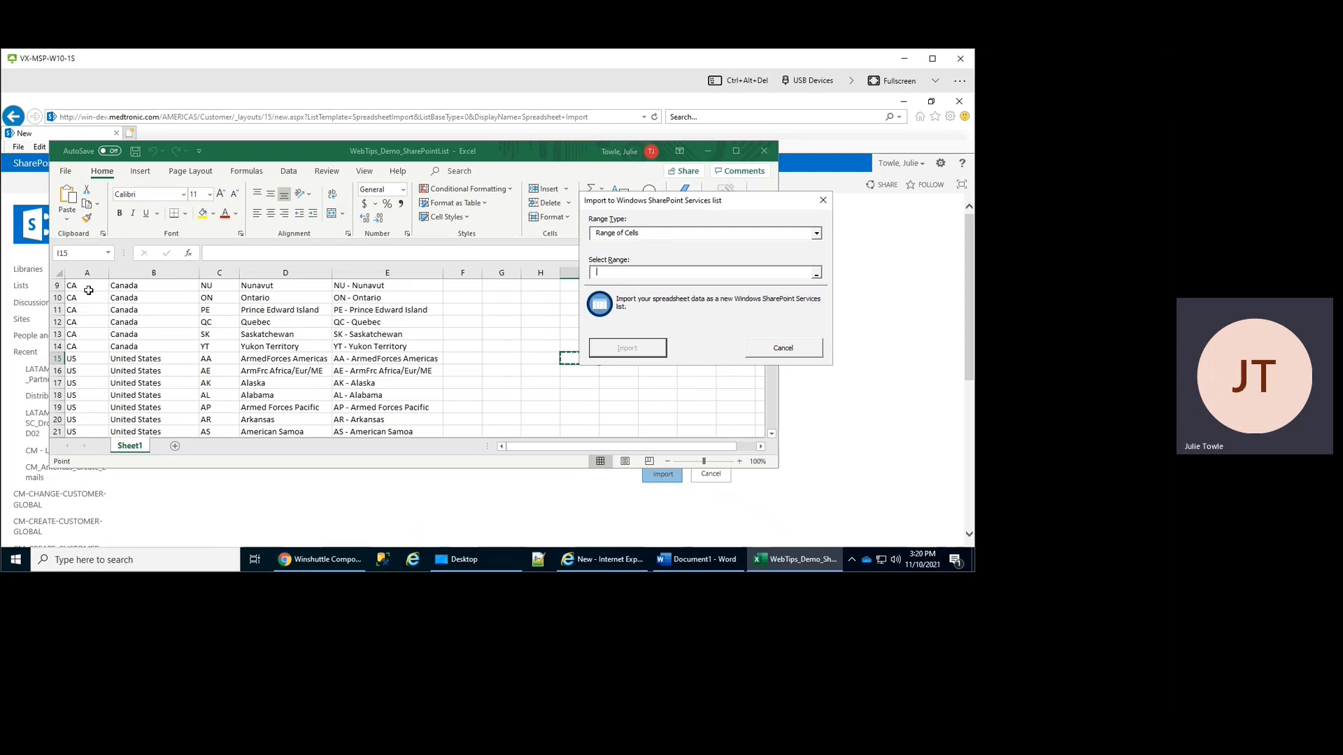
scroll(412, 311, "up", 3)
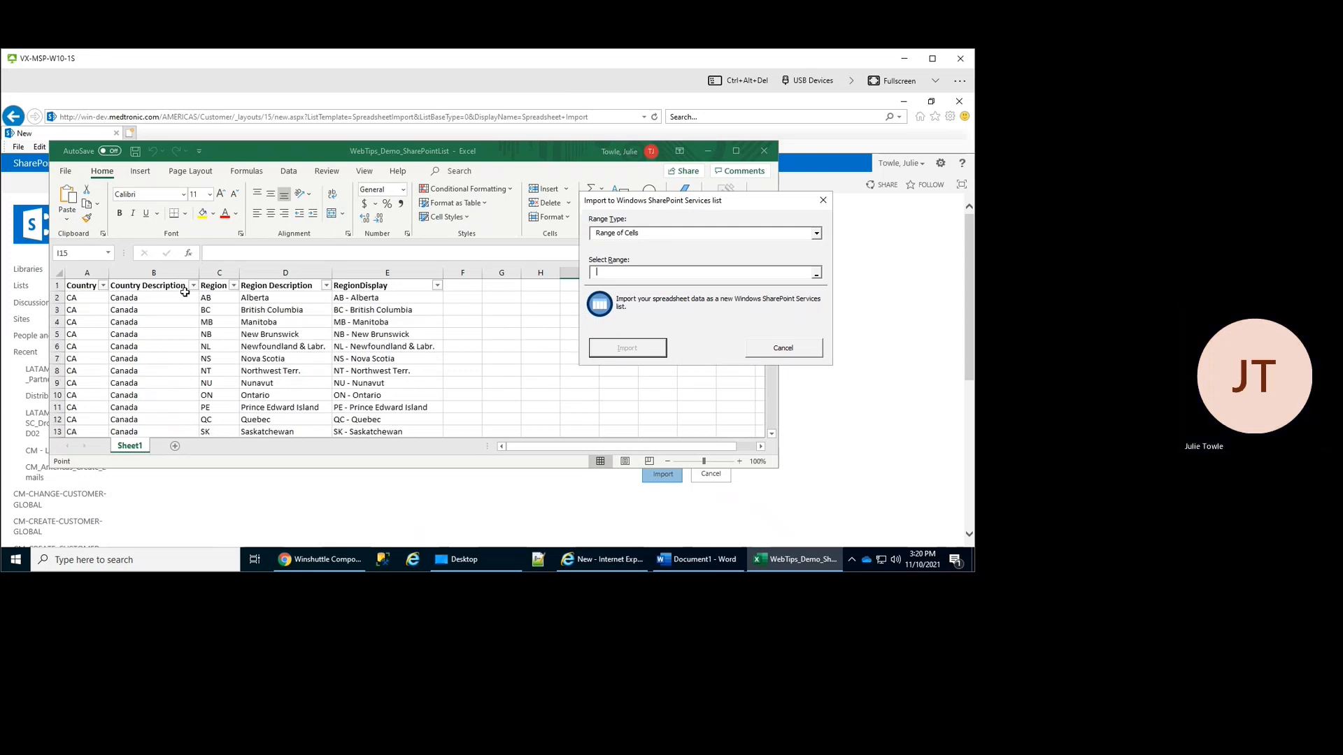
left_click(70, 286)
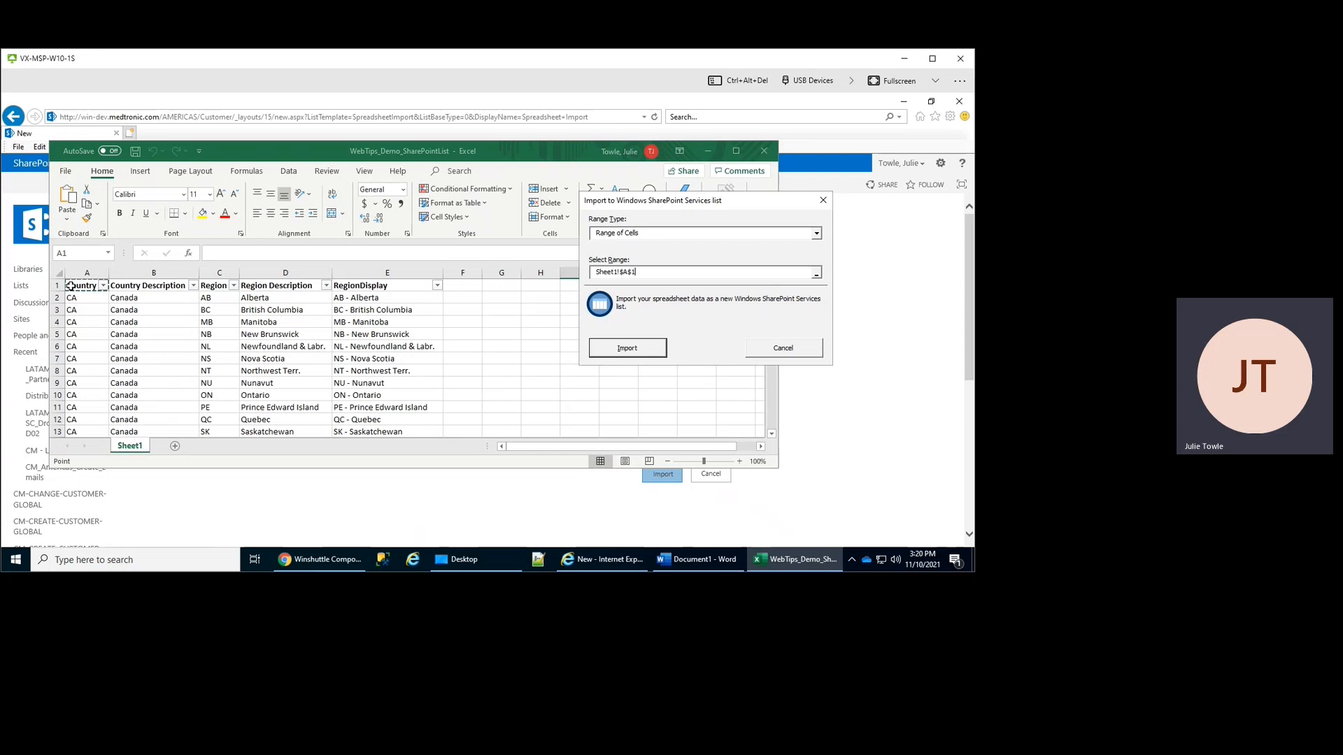
key("ctrl+shift+Right")
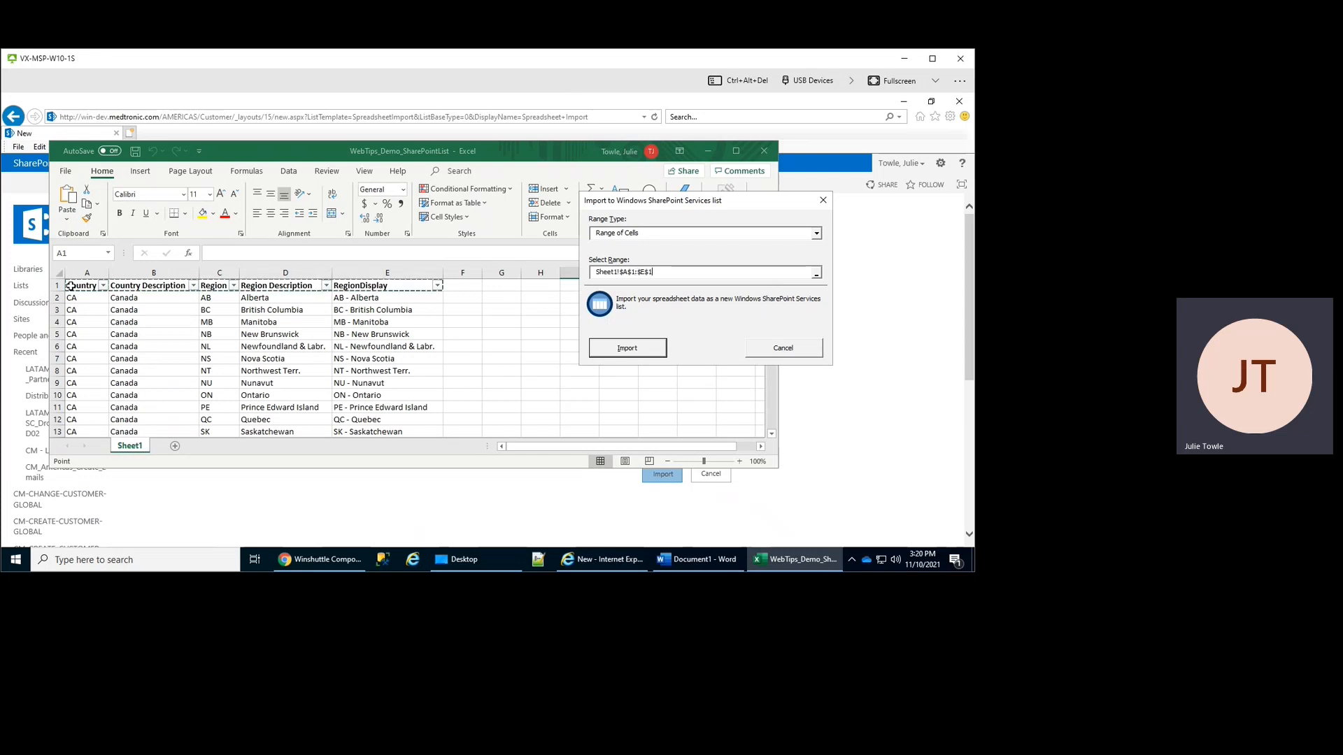
key("ctrl+shift+Down")
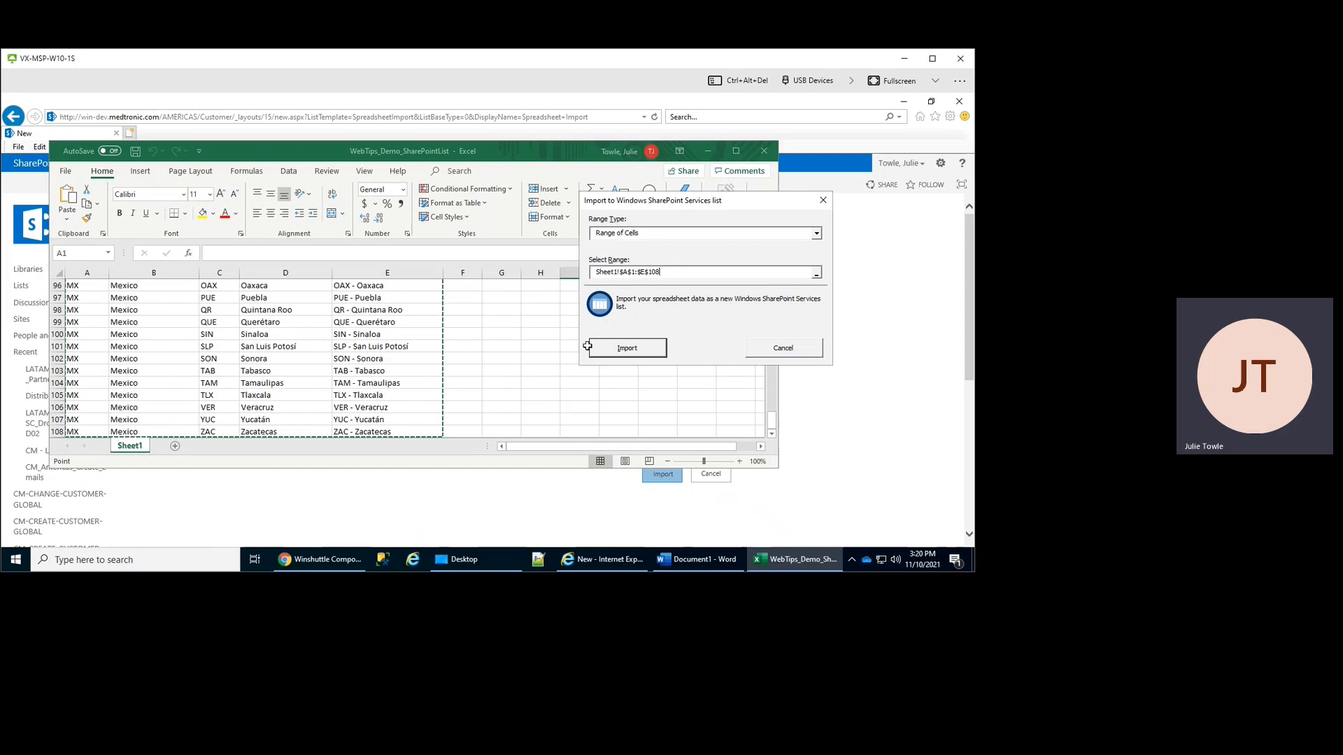
left_click(626, 350)
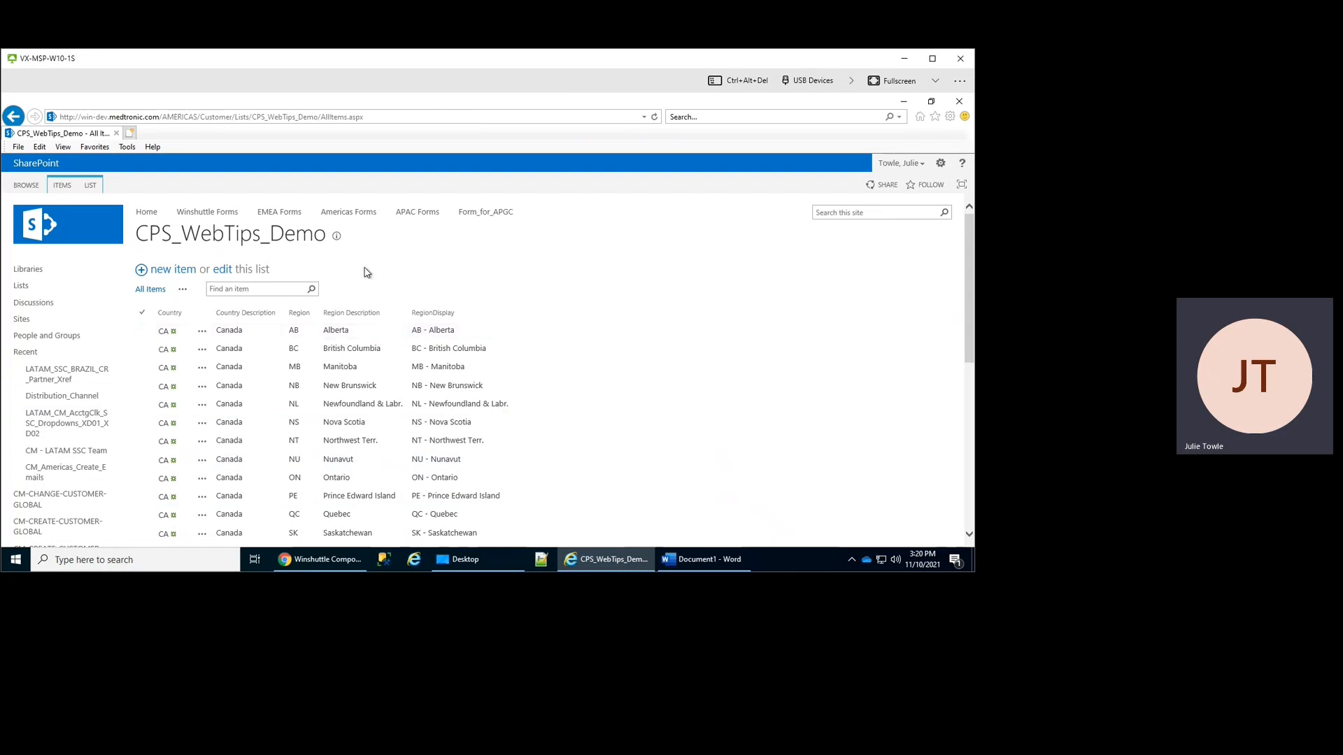
- Look through the imported list, switch to Winshuttle Composer and start a new data connection for the WebTips_Demo solution
left_click(337, 365)
scroll(338, 363, "down", 3)
scroll(337, 363, "down", 5)
scroll(418, 415, "up", 8)
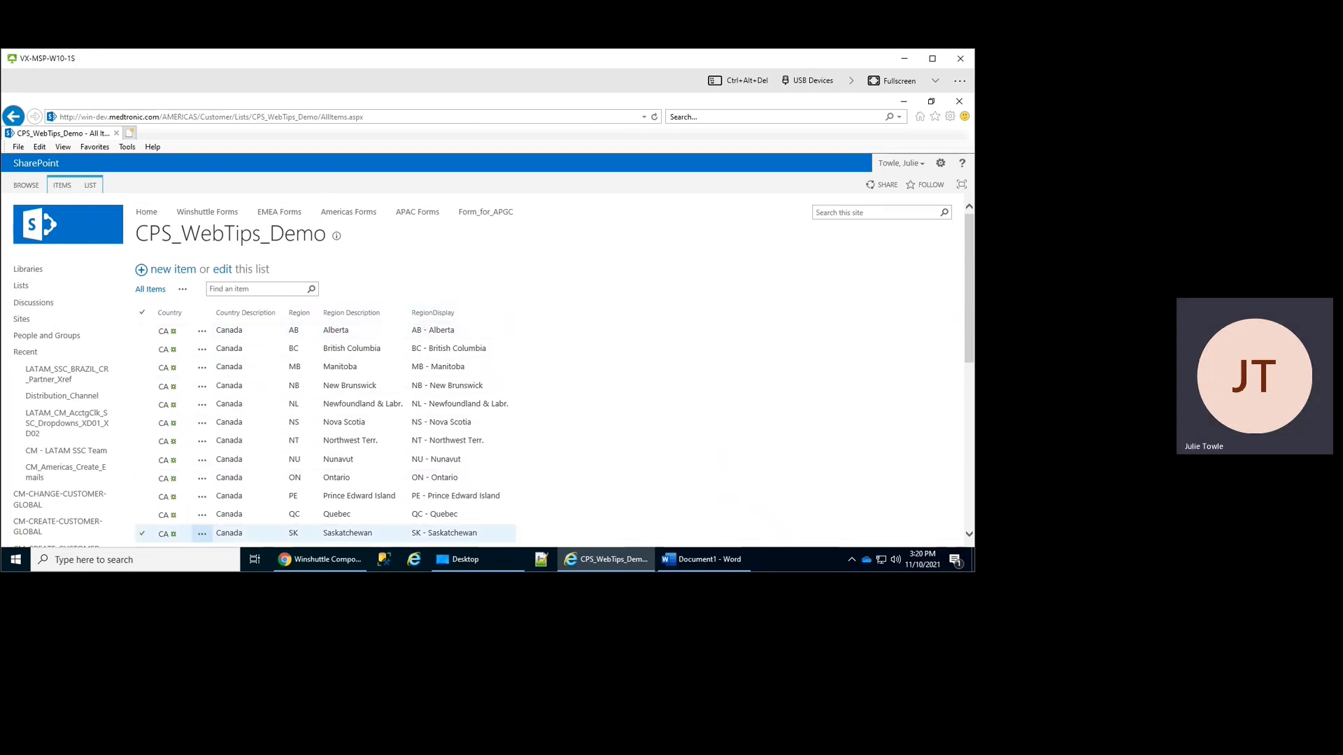
left_click(305, 561)
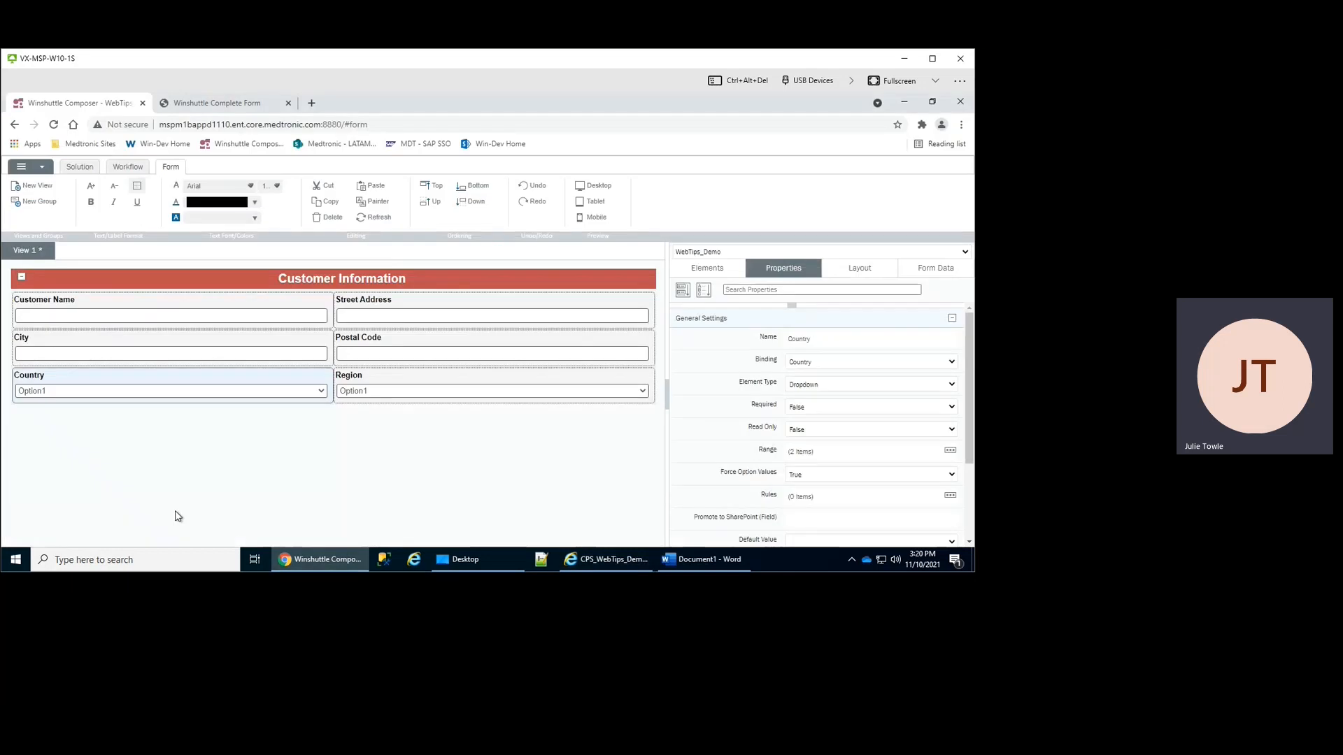
left_click(86, 171)
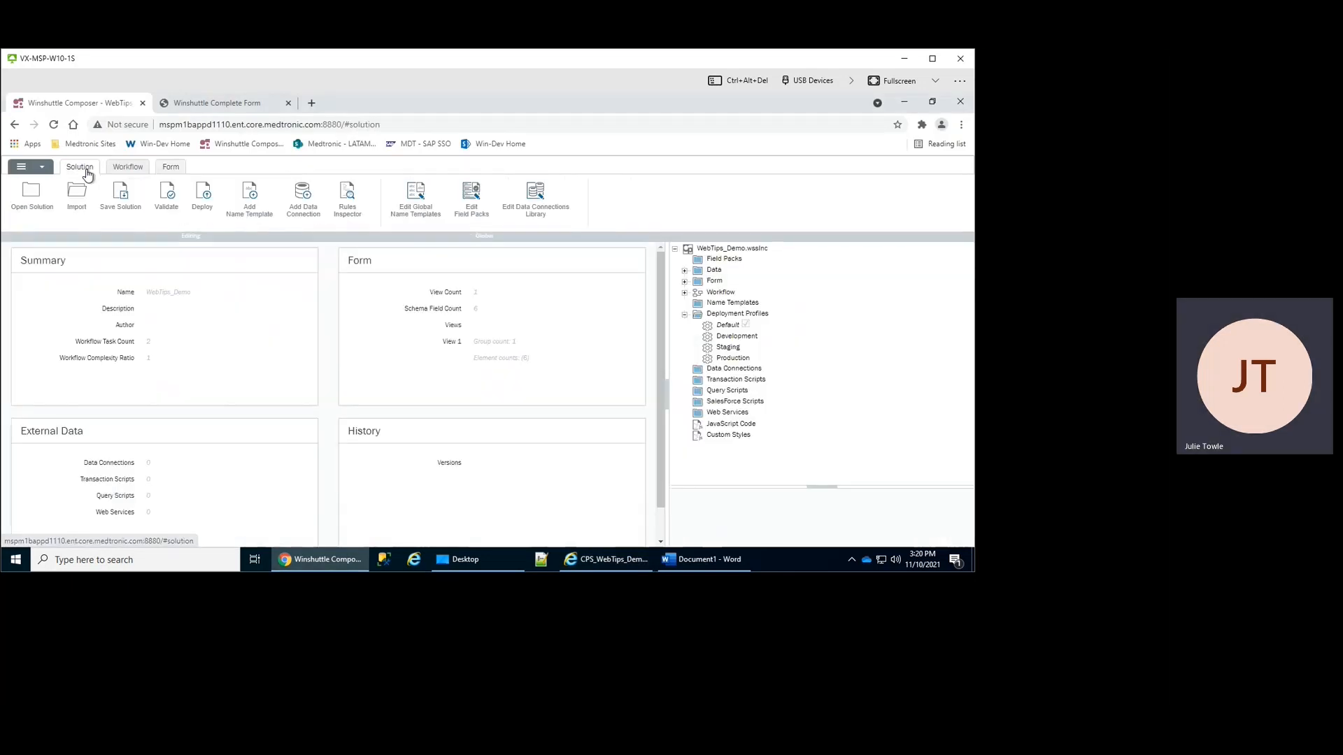
right_click(732, 374)
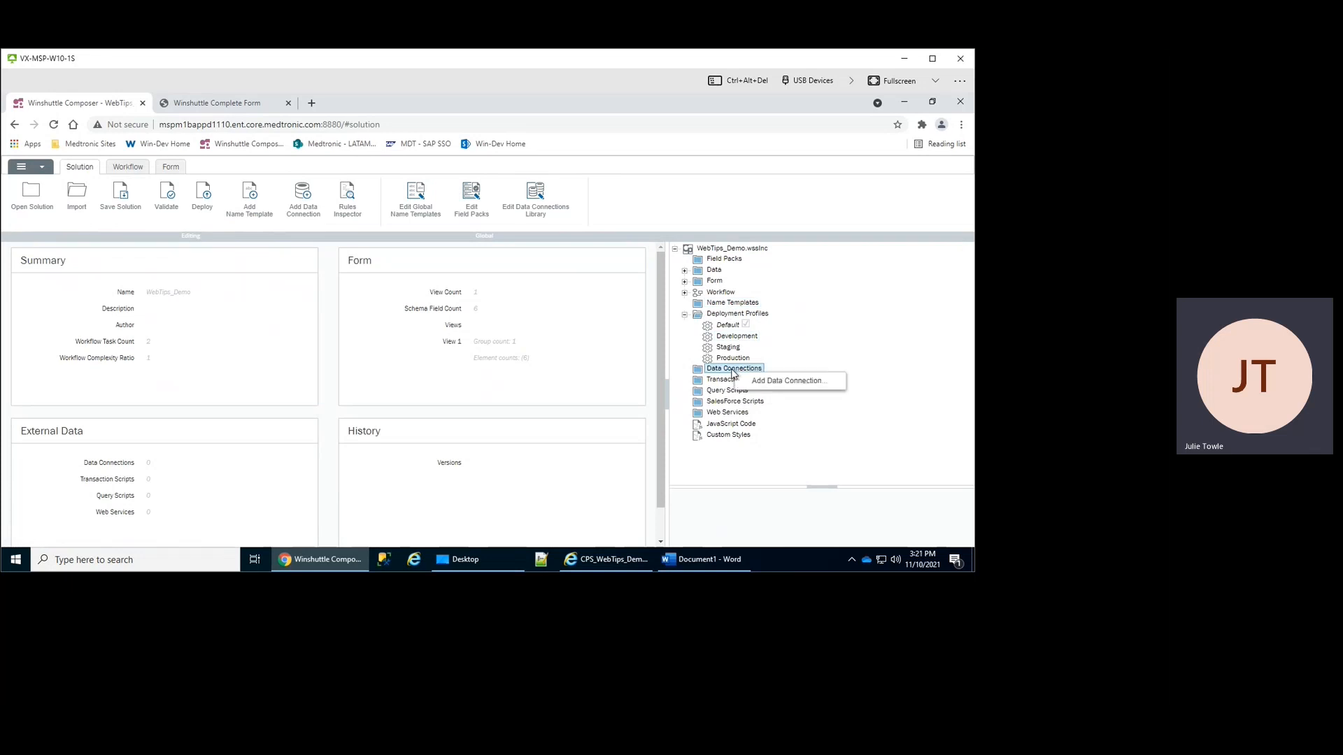
left_click(802, 382)
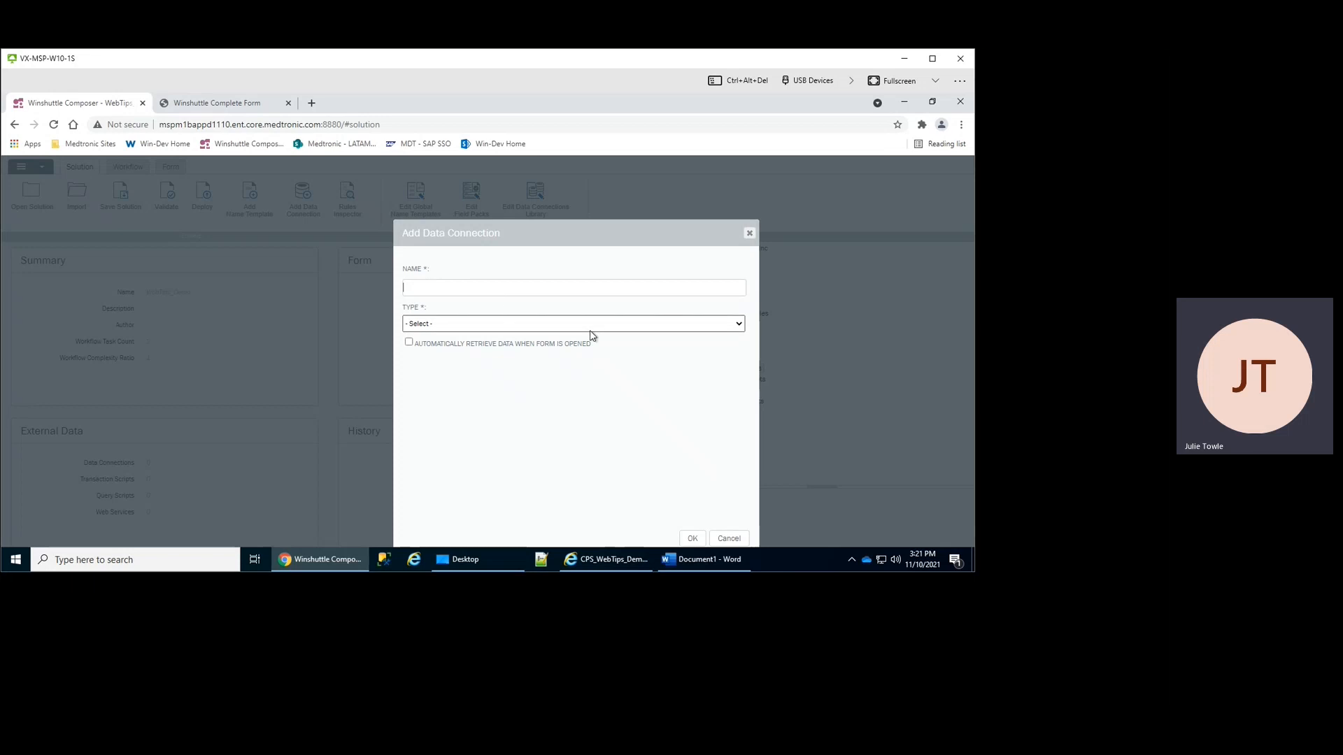
- Set the connection type to SharePoint Library or List and enable automatic data retrieval when the form is opened
left_click(705, 330)
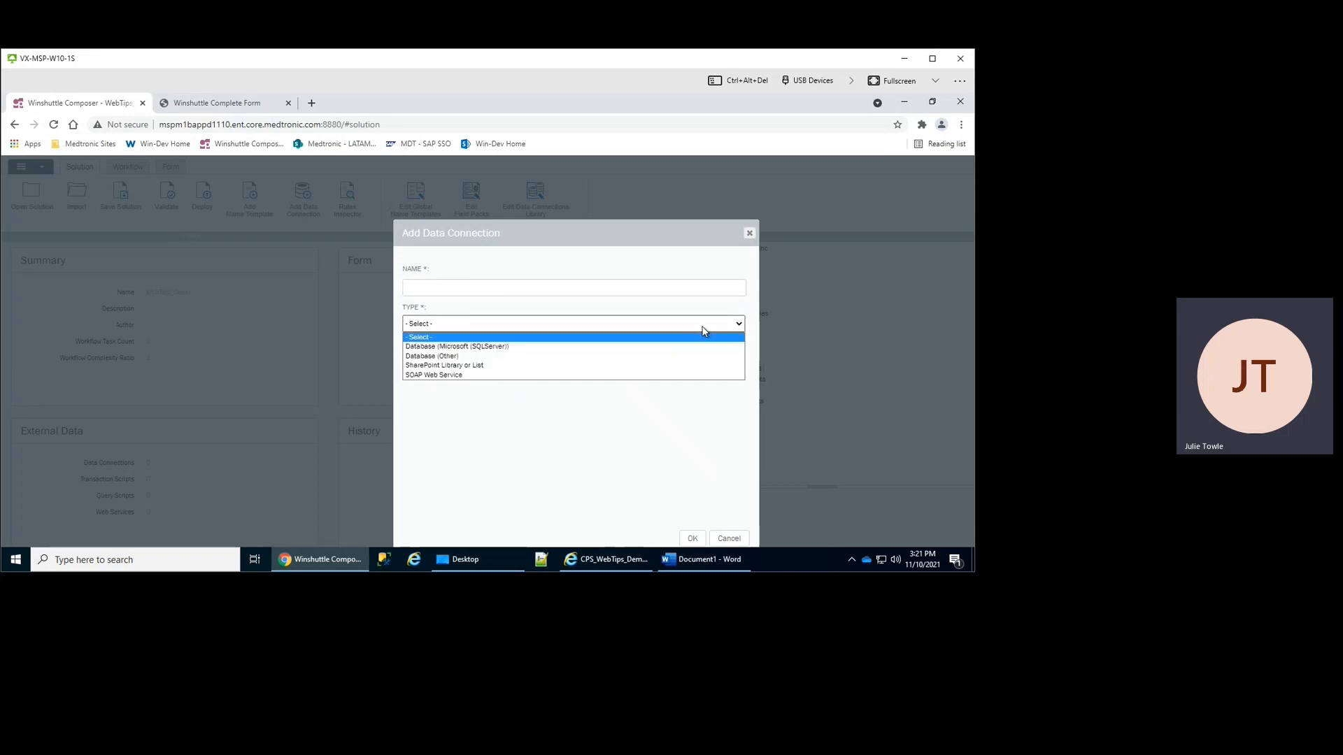
left_click(588, 367)
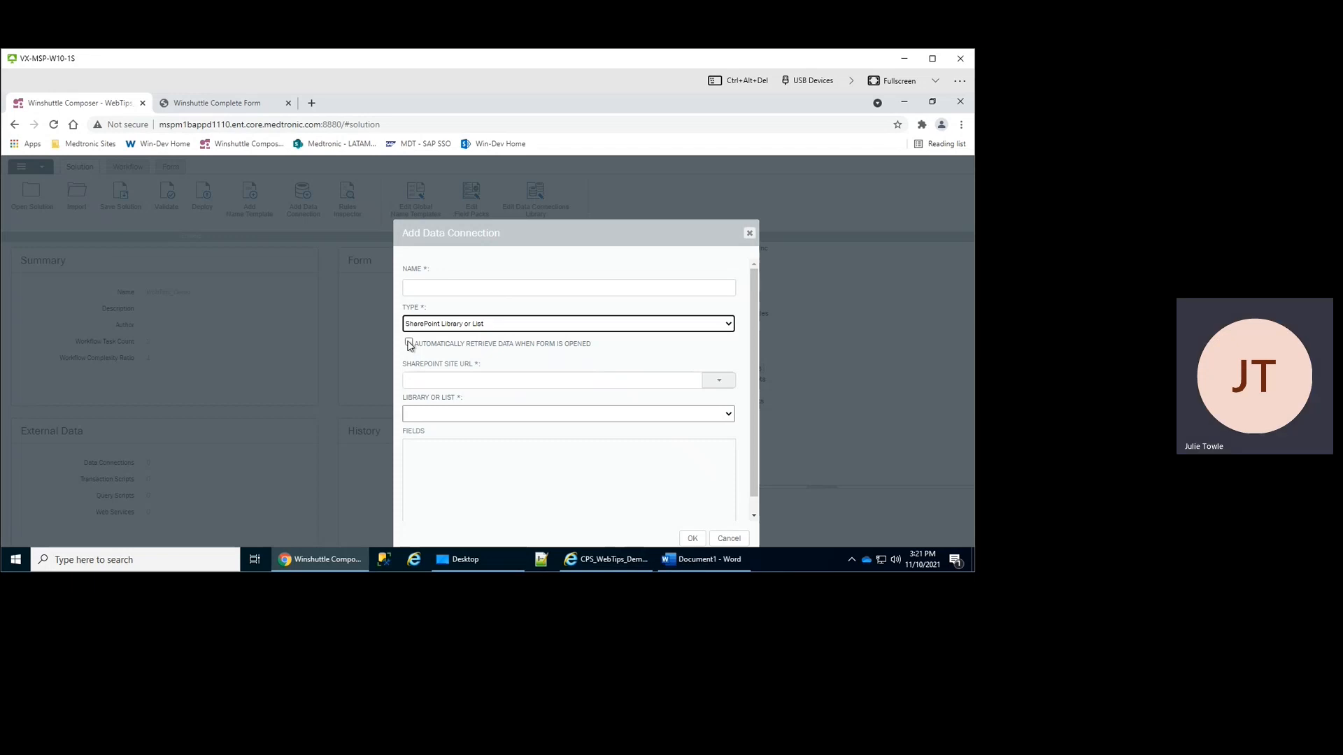
left_click(409, 344)
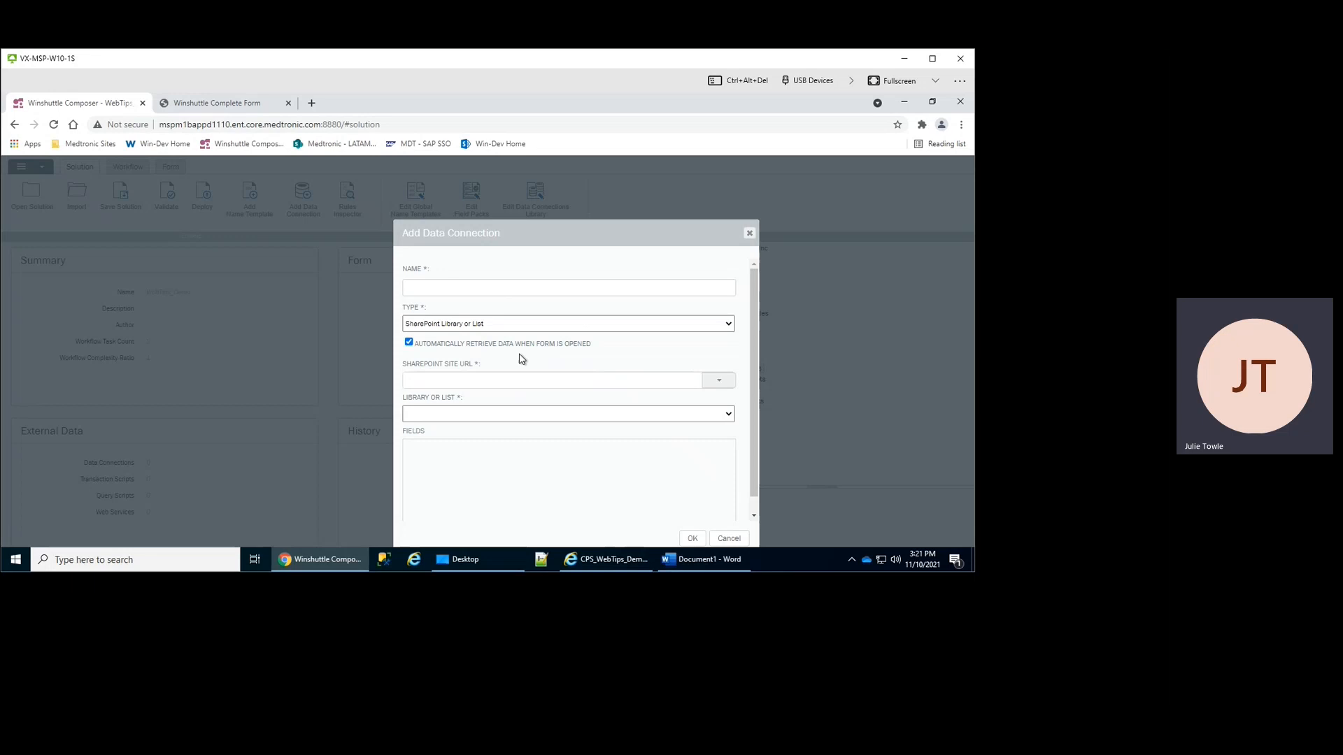
left_click(716, 386)
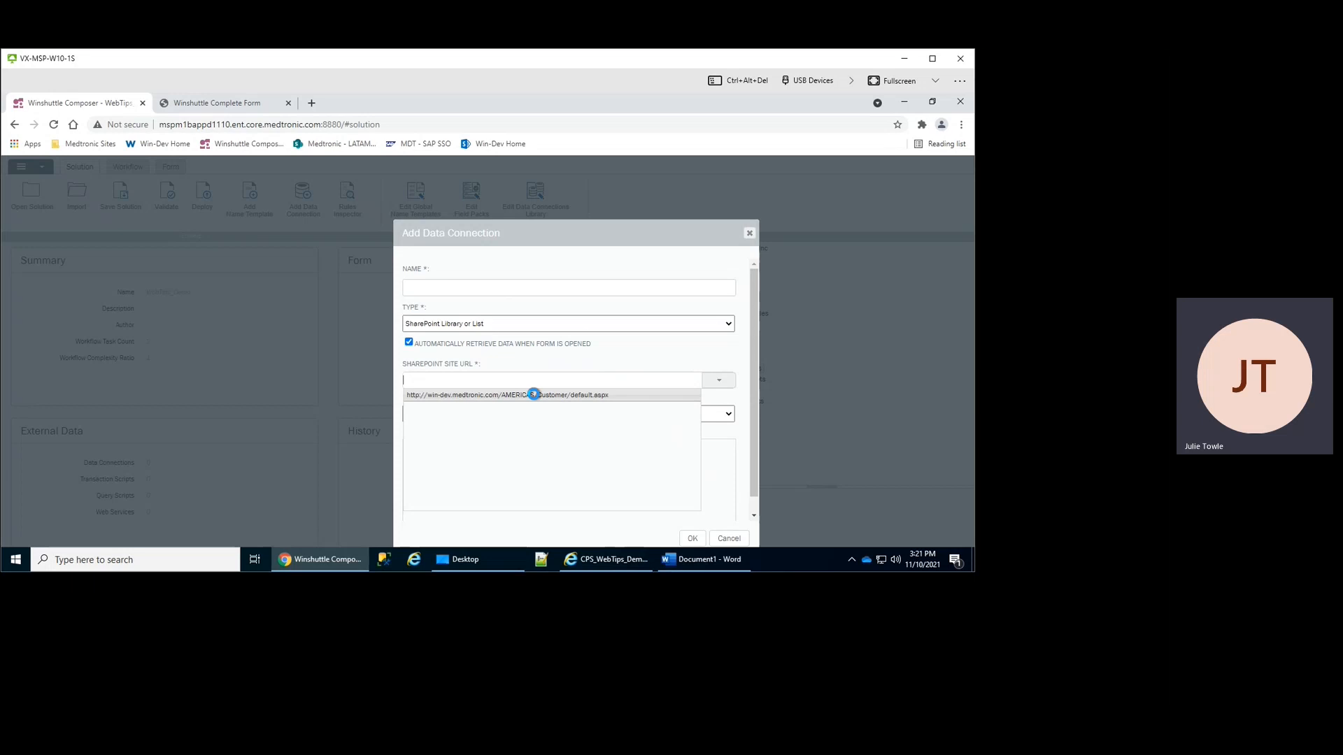
left_click(535, 395)
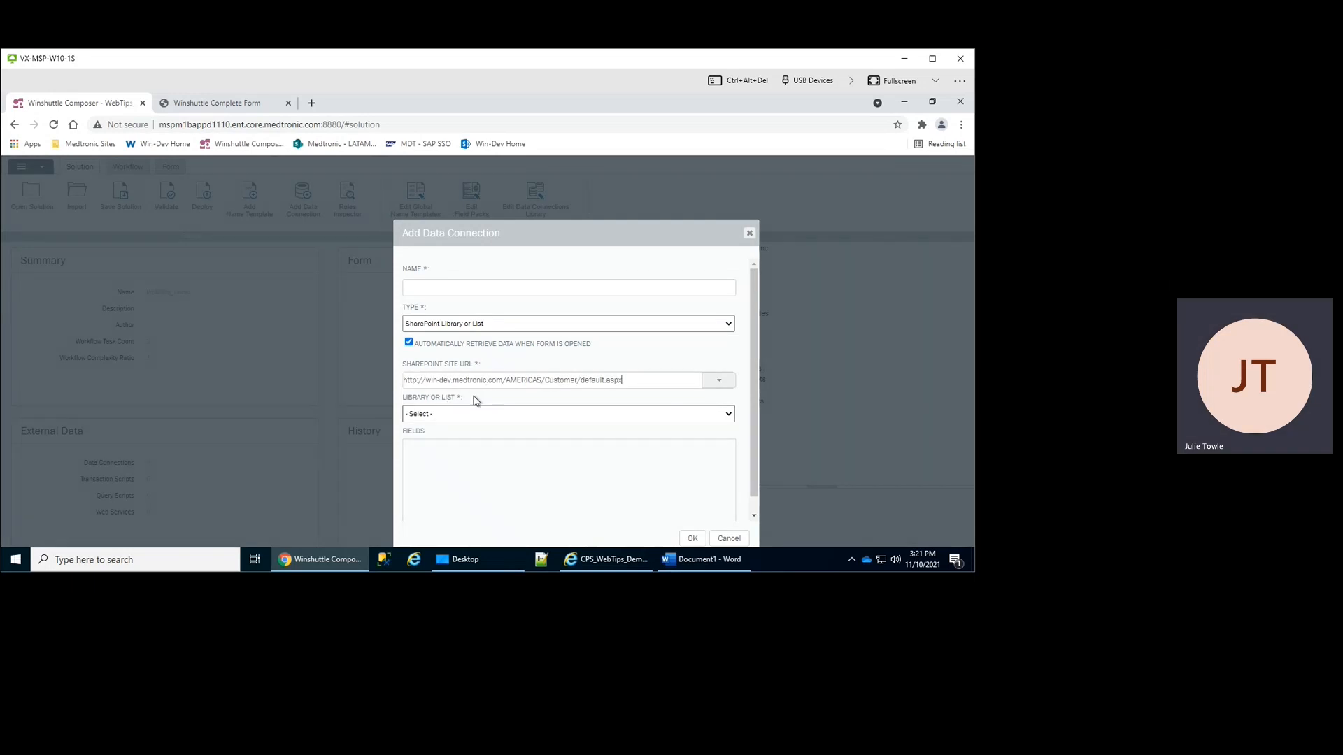
left_click(441, 415)
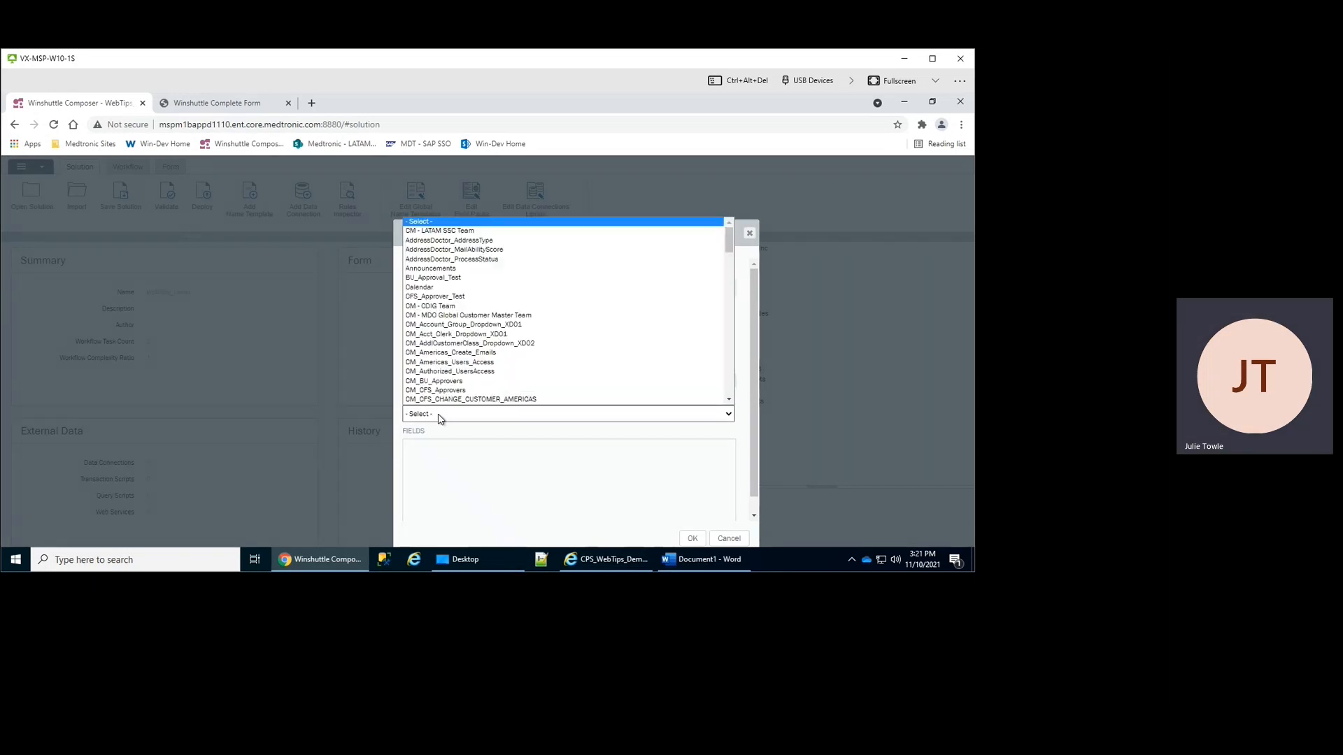
scroll(439, 308, "down", 2)
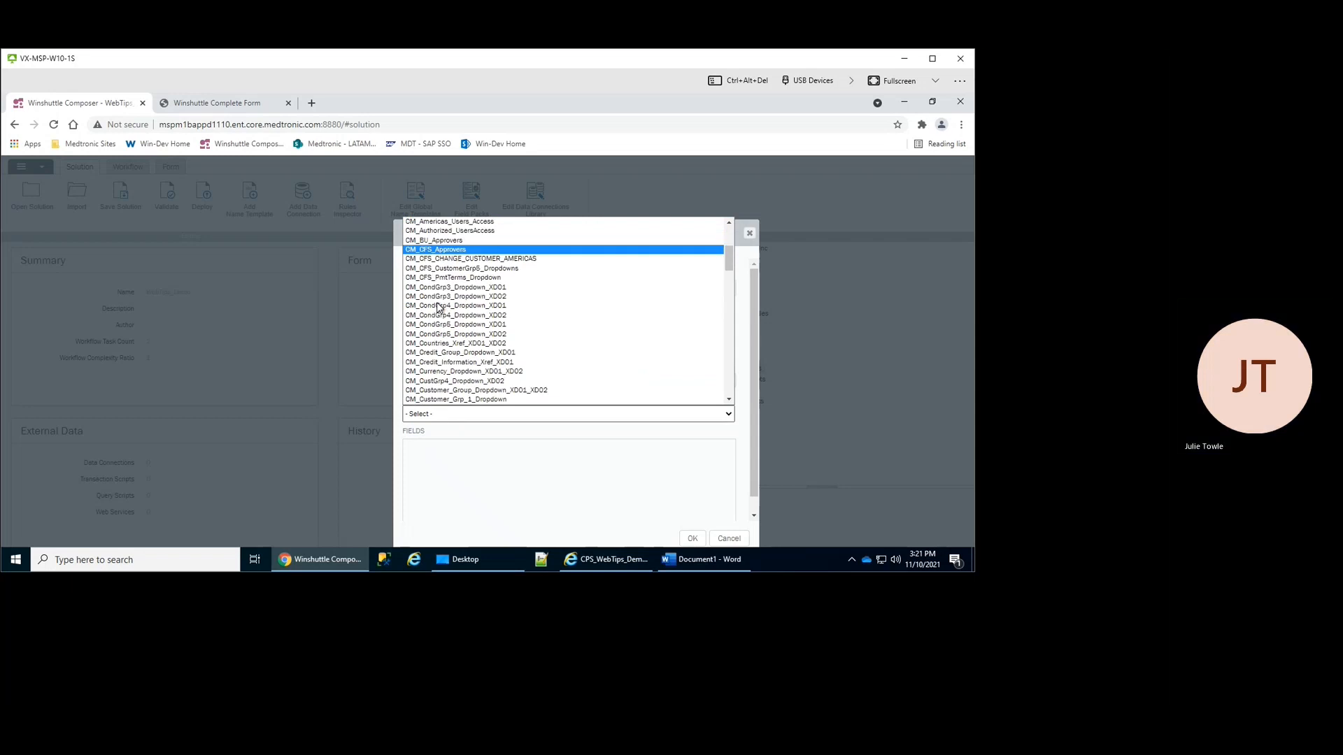
scroll(439, 308, "down", 4)
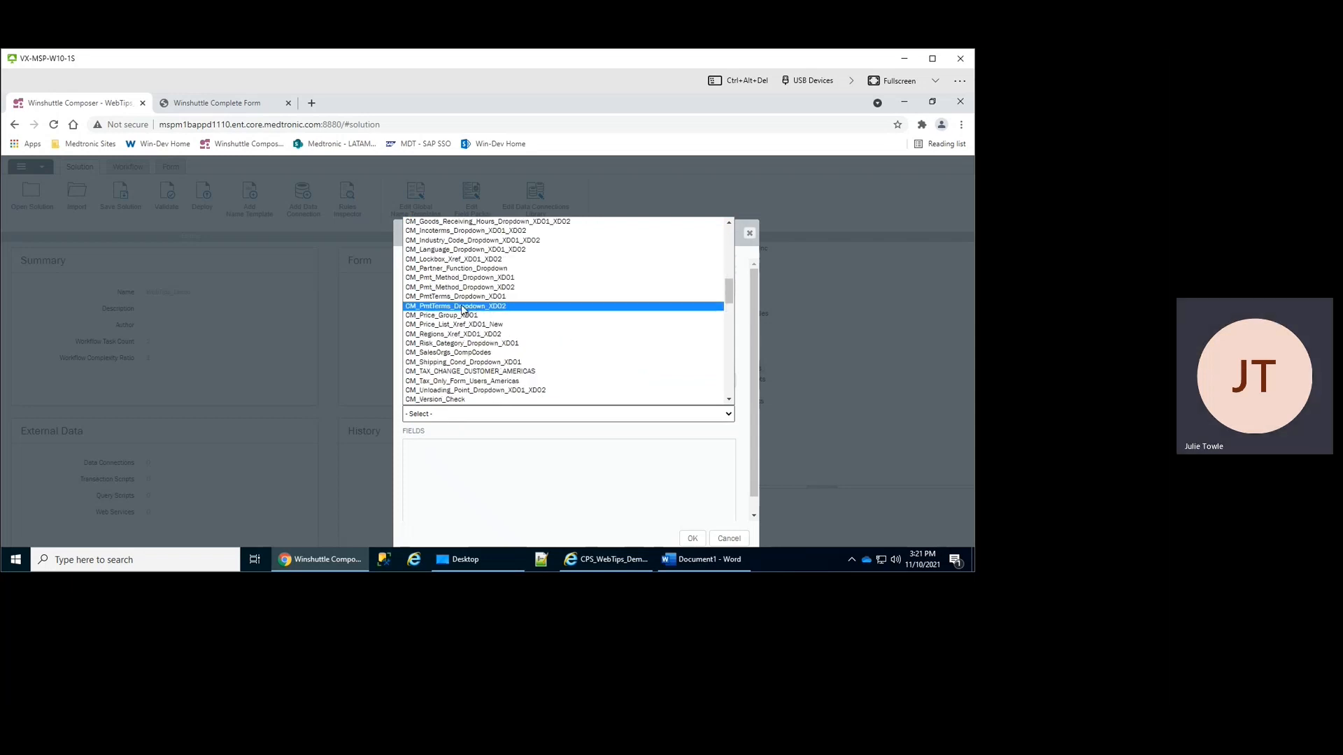
scroll(461, 309, "down", 3)
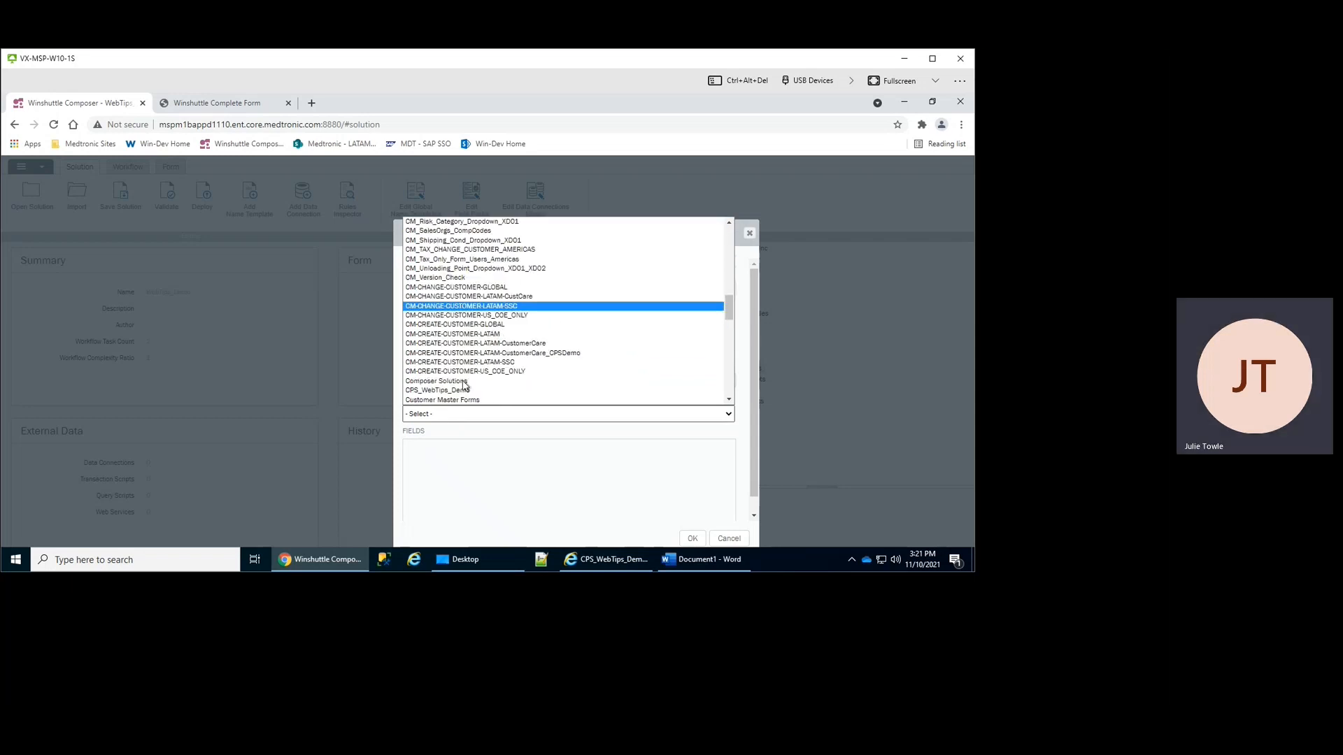
left_click(438, 391)
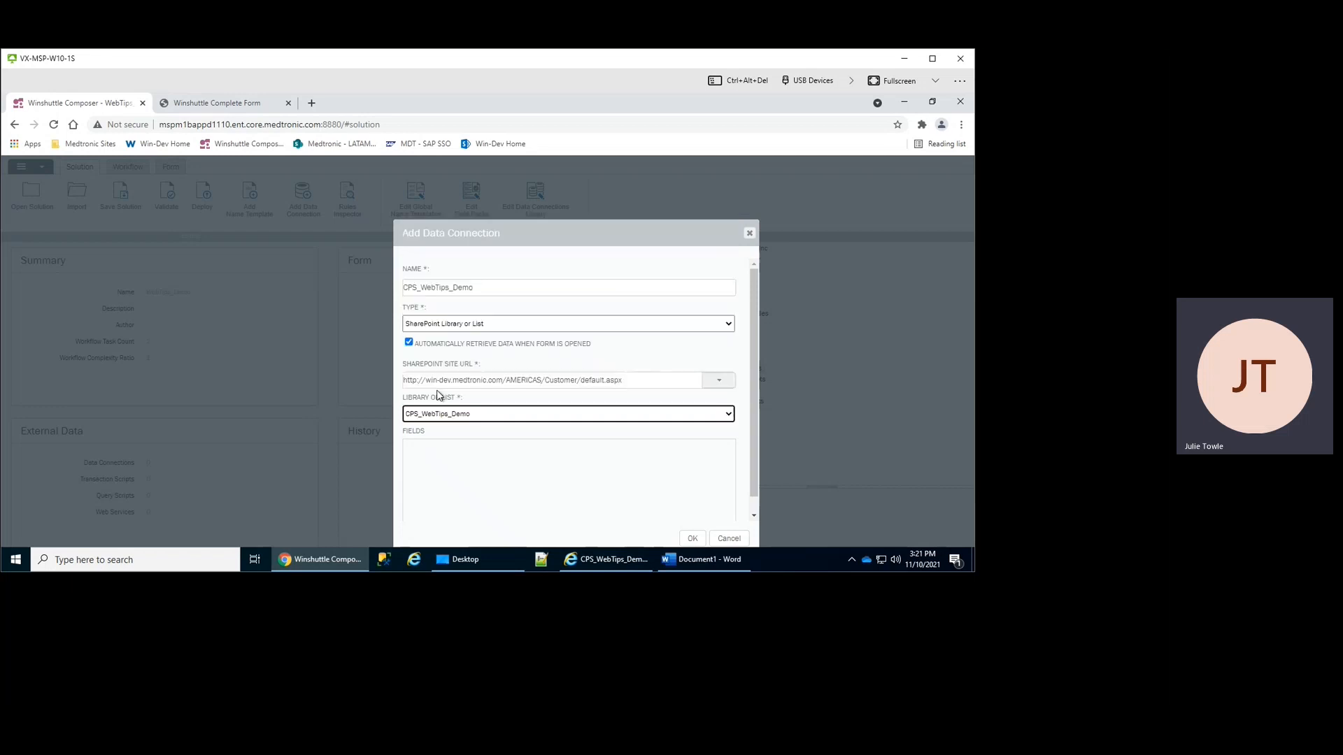
- Exclude the Content Type field from the connection, save it and select the new connection in the solution tree
scroll(607, 422, "down", 1)
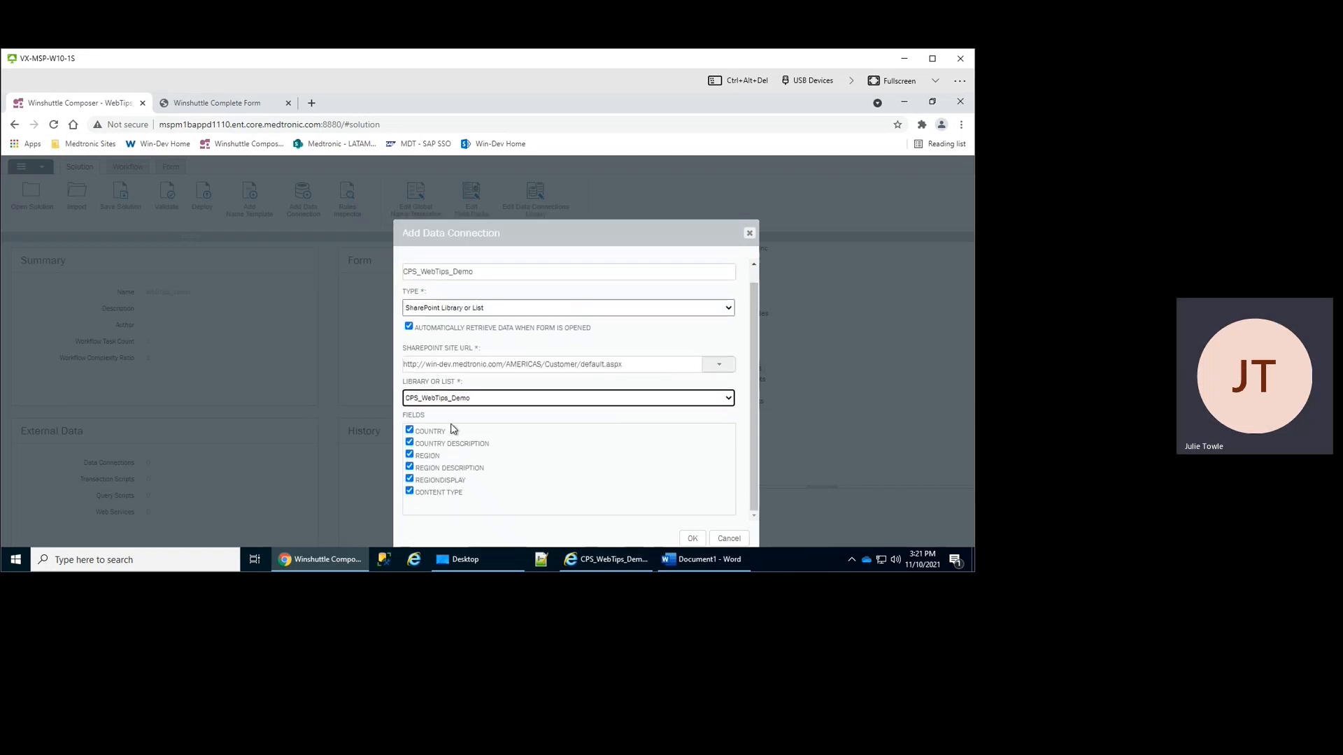
left_click(410, 492)
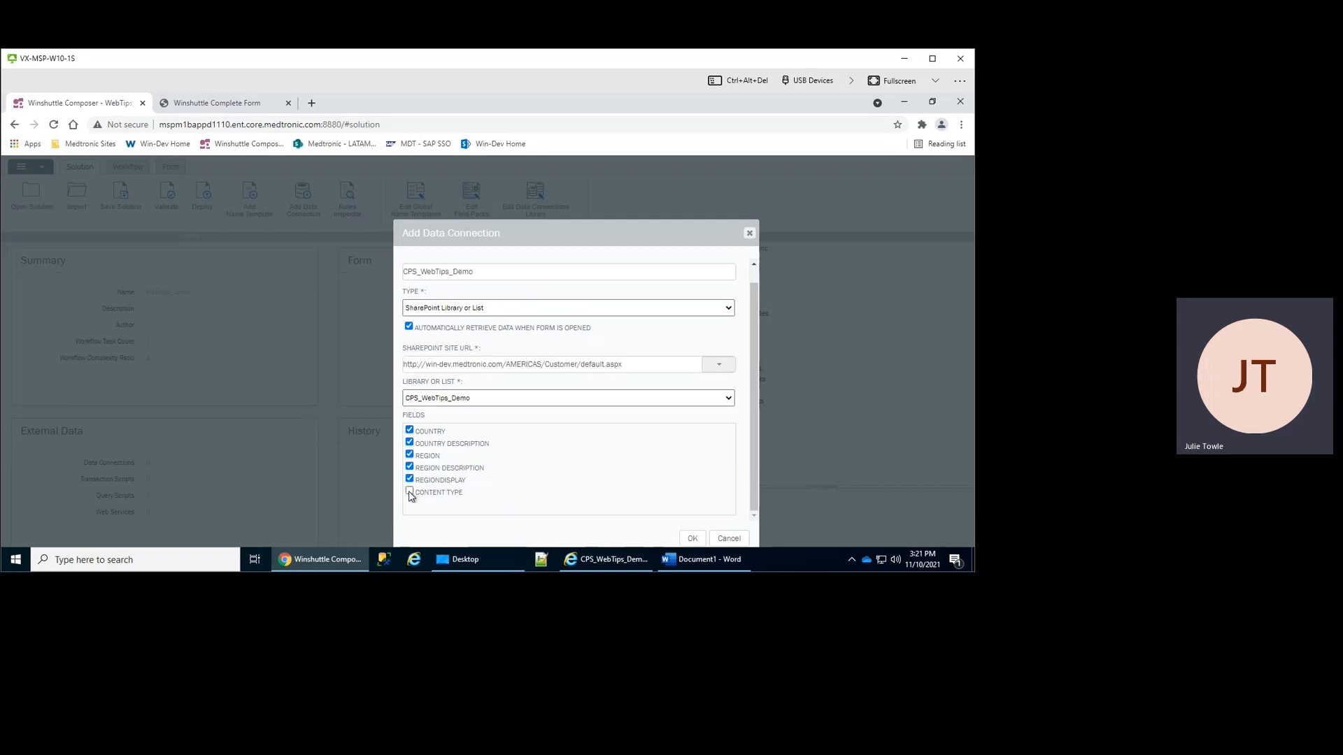
left_click(692, 539)
left_click(715, 383)
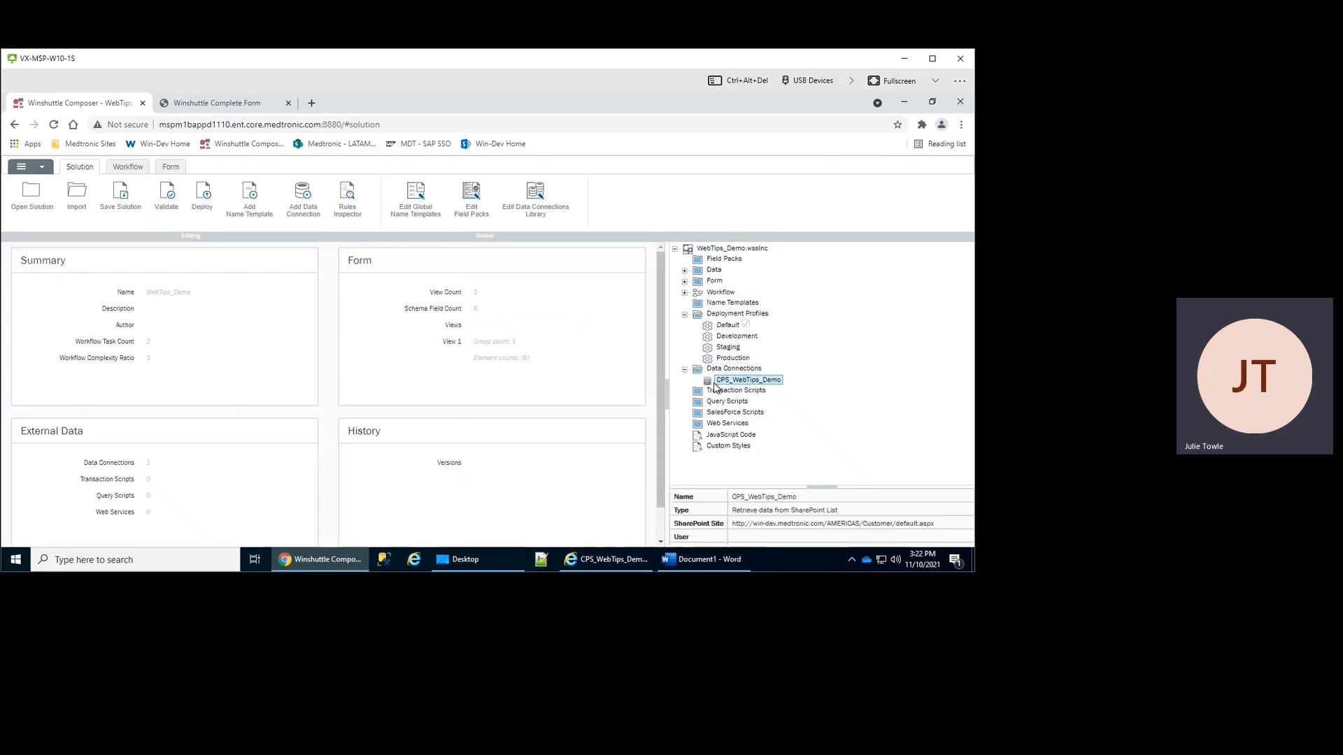
- Set the form's Country dropdown to get its choices from the CPS_WebTips_Demo data connection
left_click(171, 169)
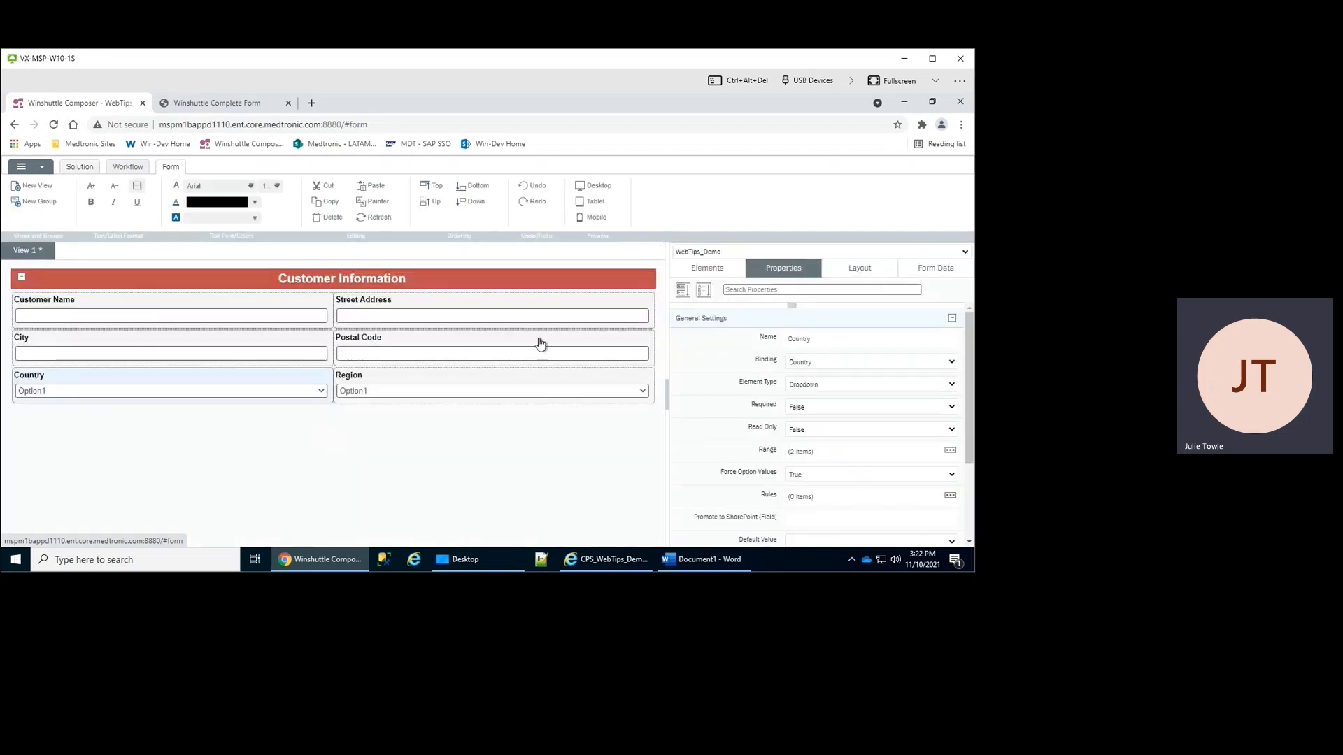
left_click(152, 394)
left_click(152, 395)
left_click(153, 395)
left_click(152, 394)
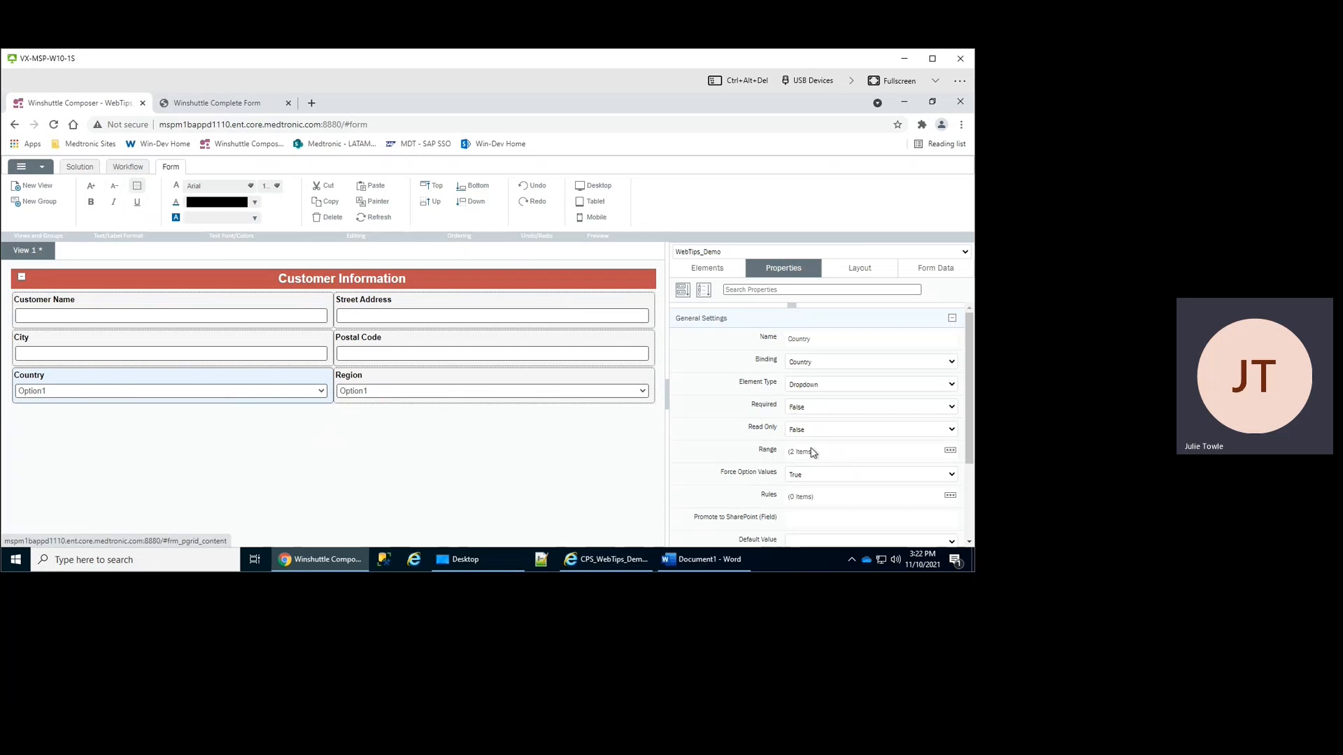
left_click(950, 451)
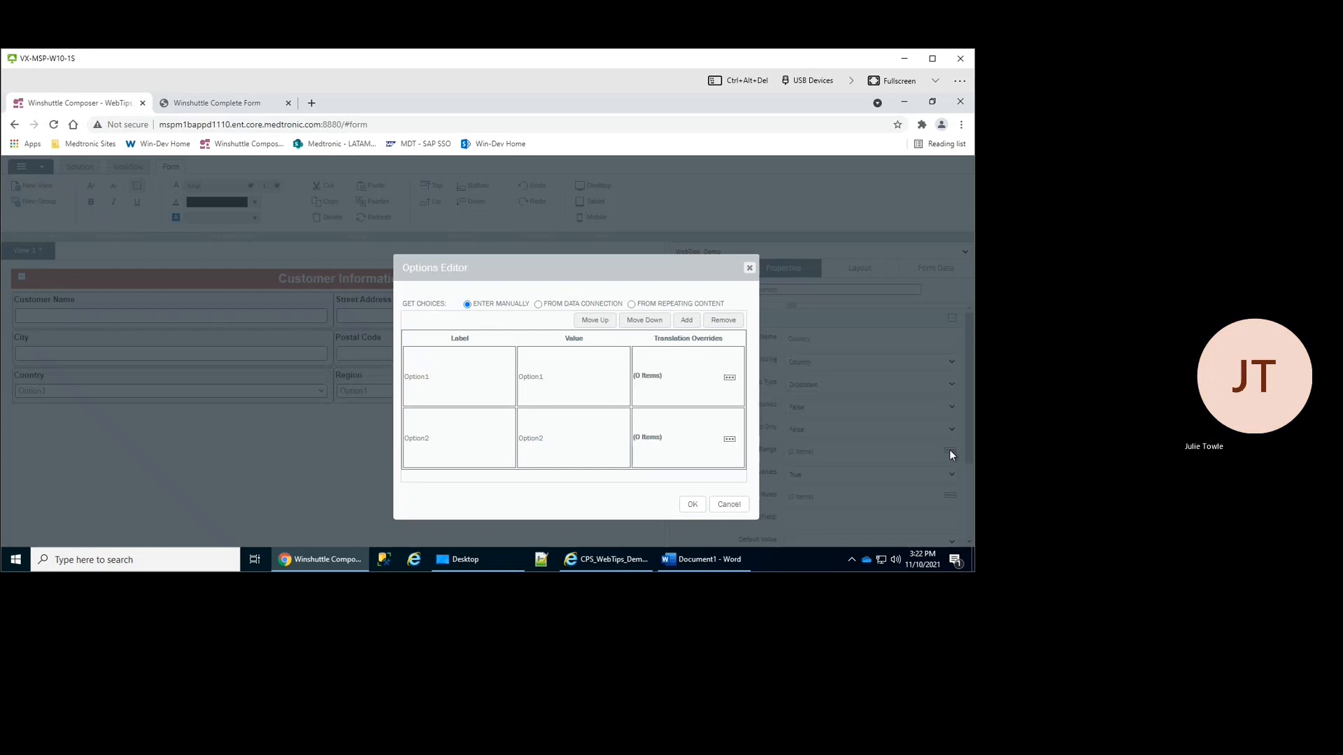
left_click(539, 306)
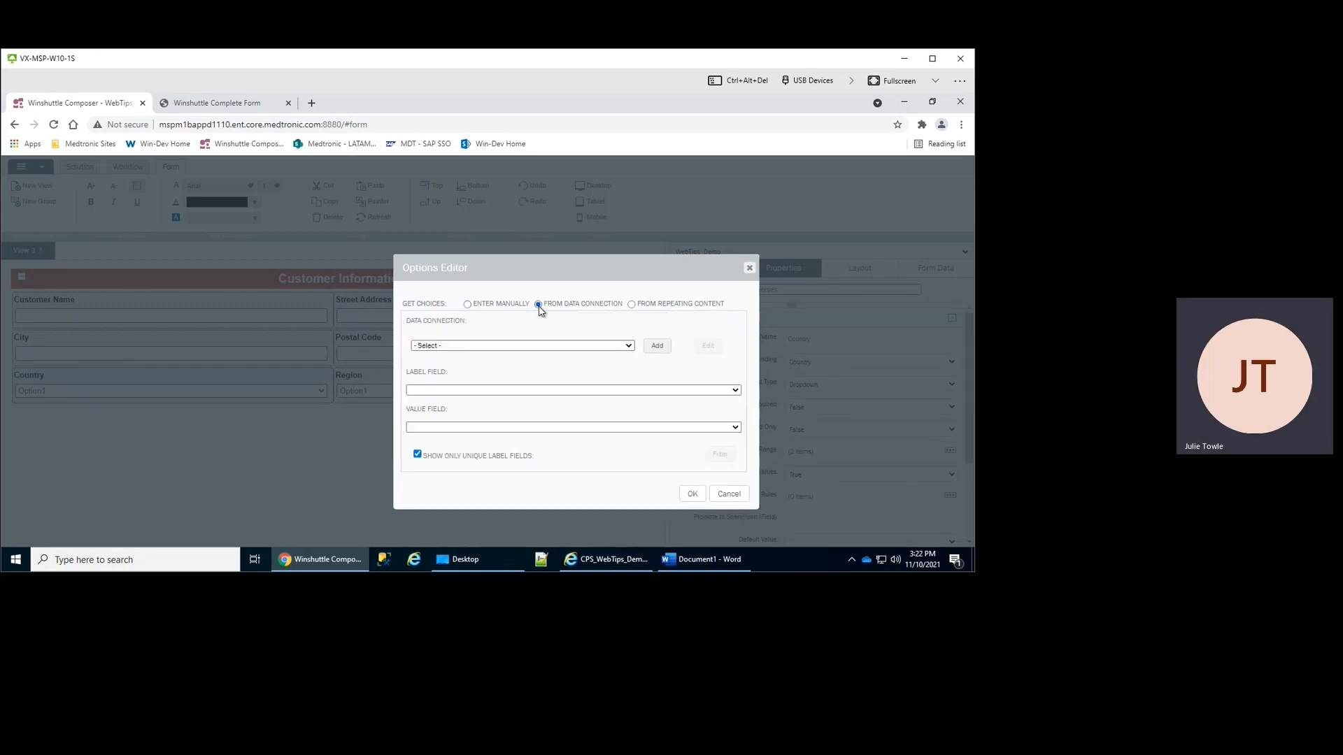
left_click(629, 346)
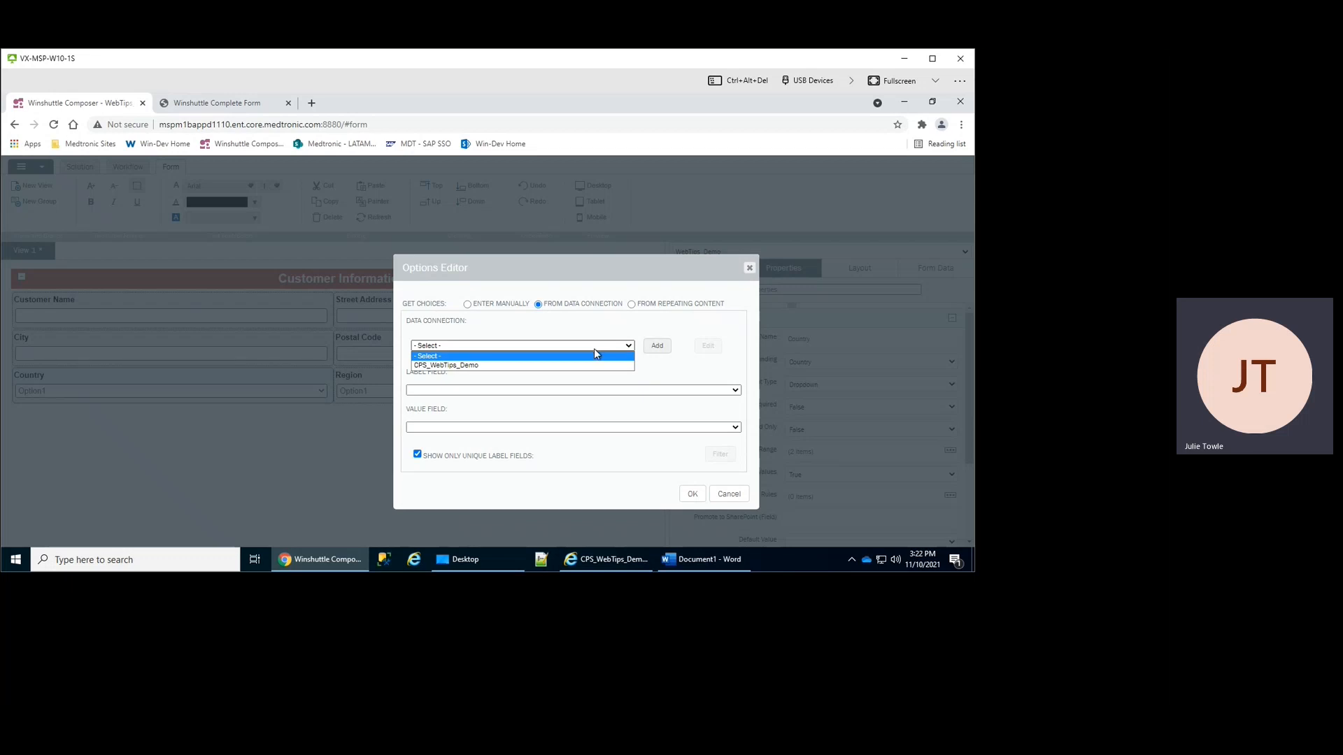
left_click(528, 366)
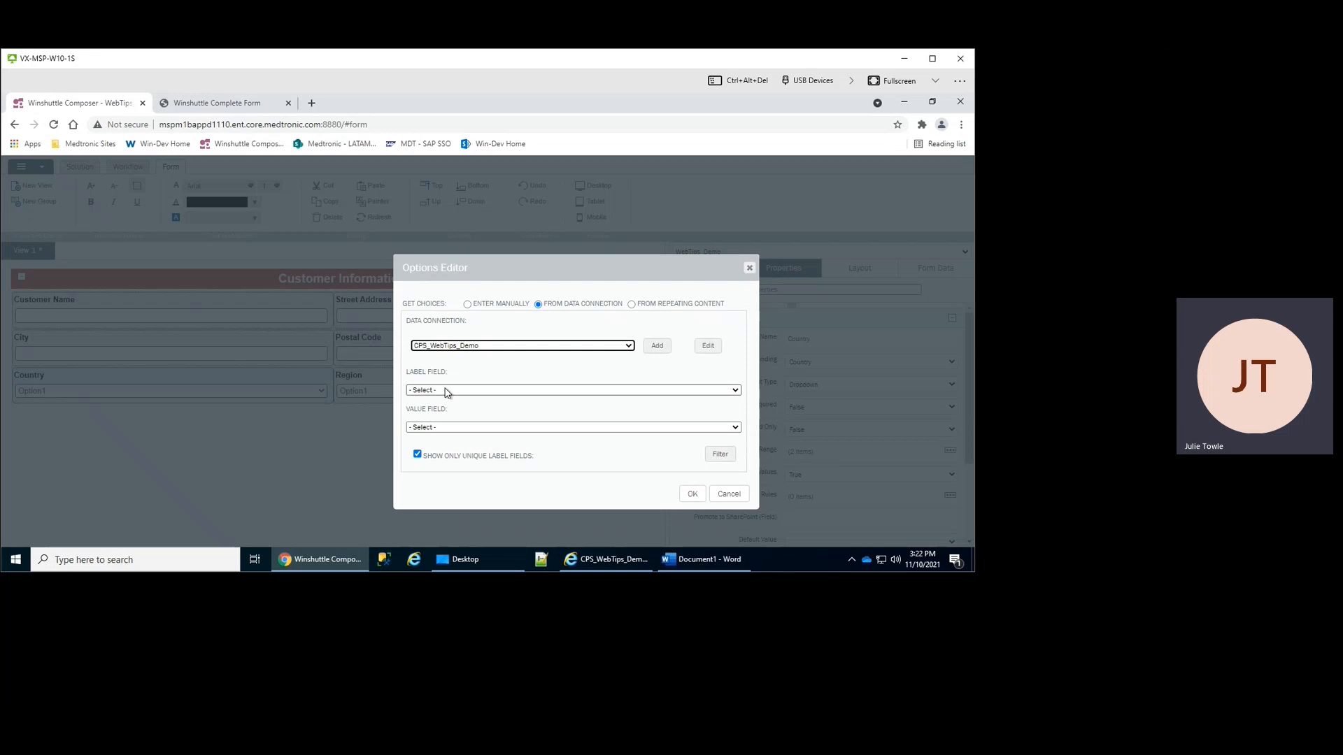
- Use Country Description as the Country dropdown's label field and Country as its value field, compare with the SharePoint list and apply the options
left_click(421, 392)
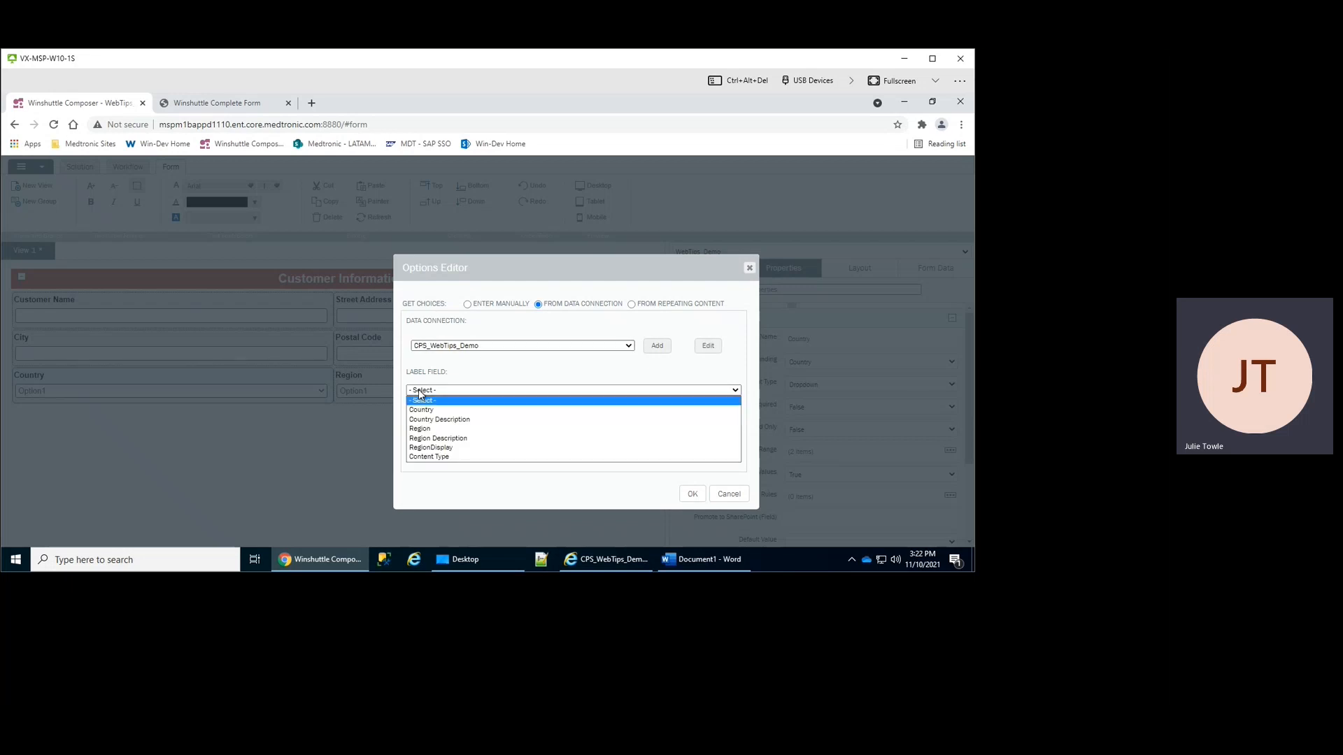
left_click(452, 420)
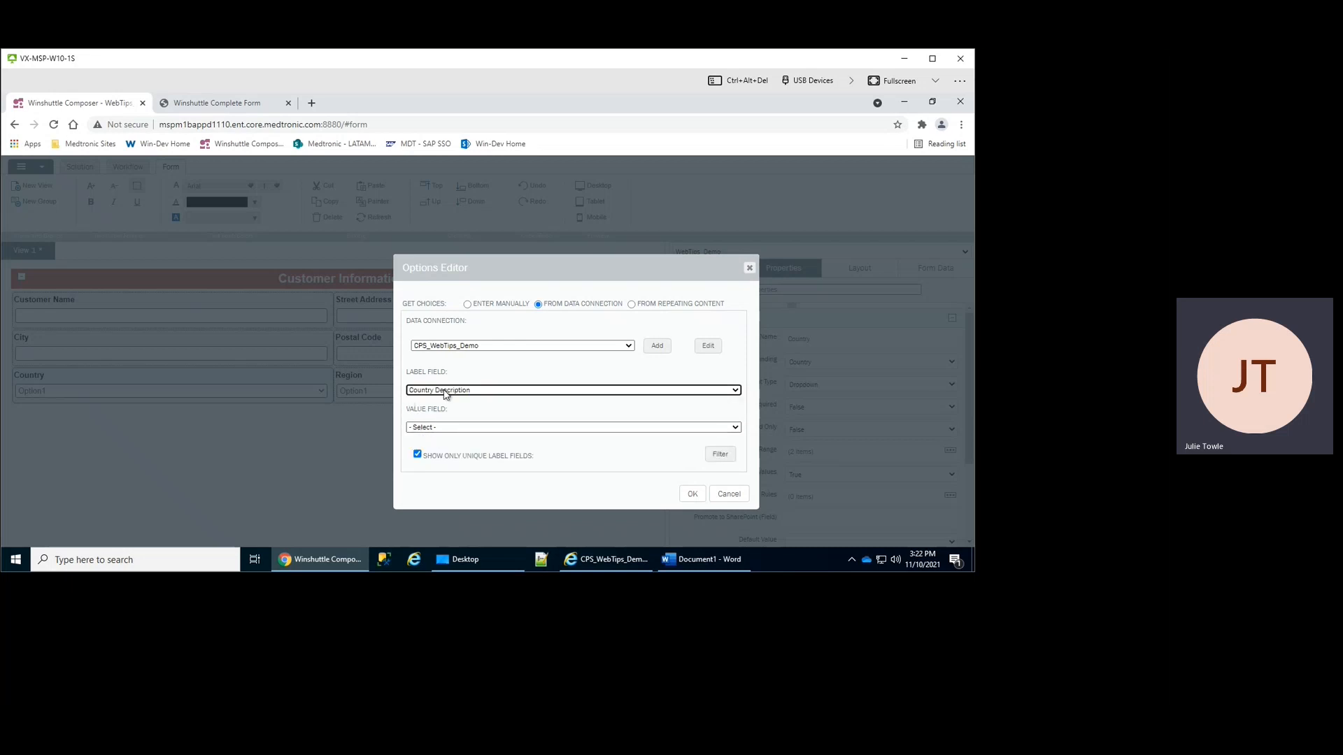
left_click(432, 428)
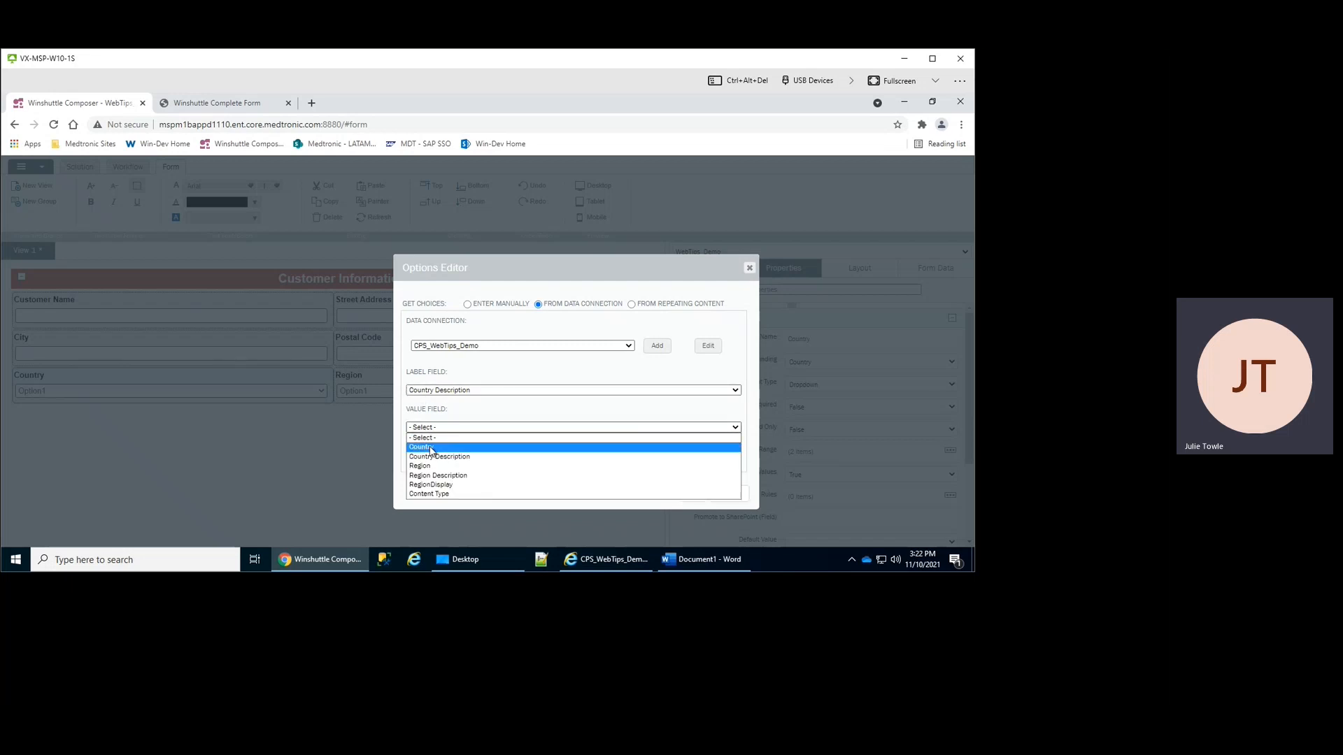
left_click(431, 449)
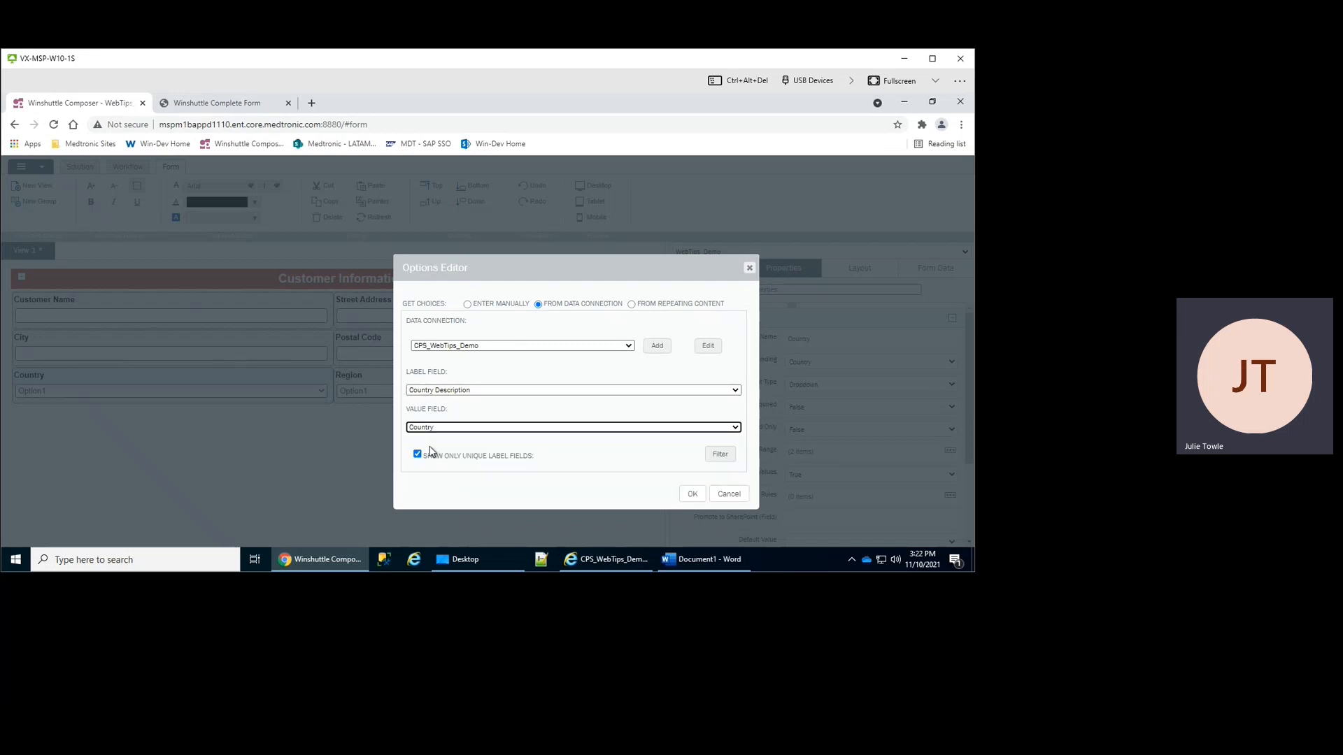
left_click(590, 558)
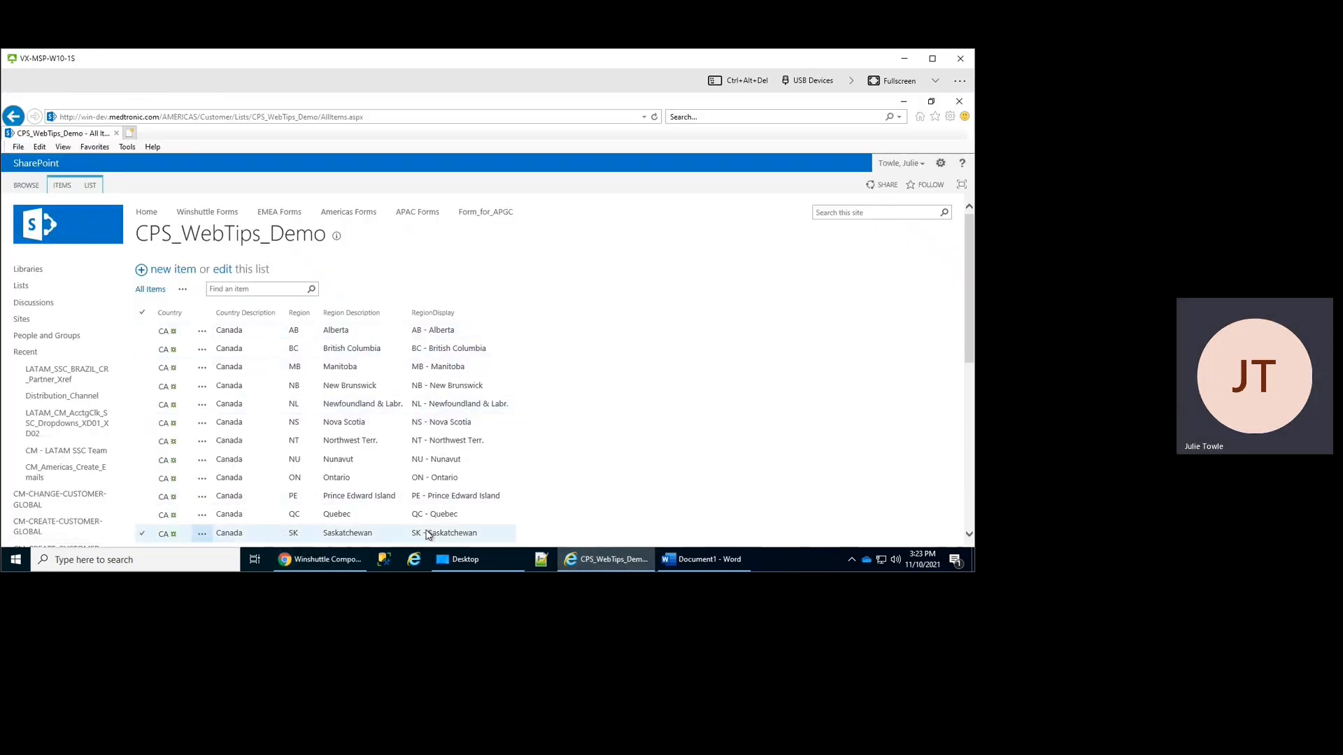
left_click(337, 557)
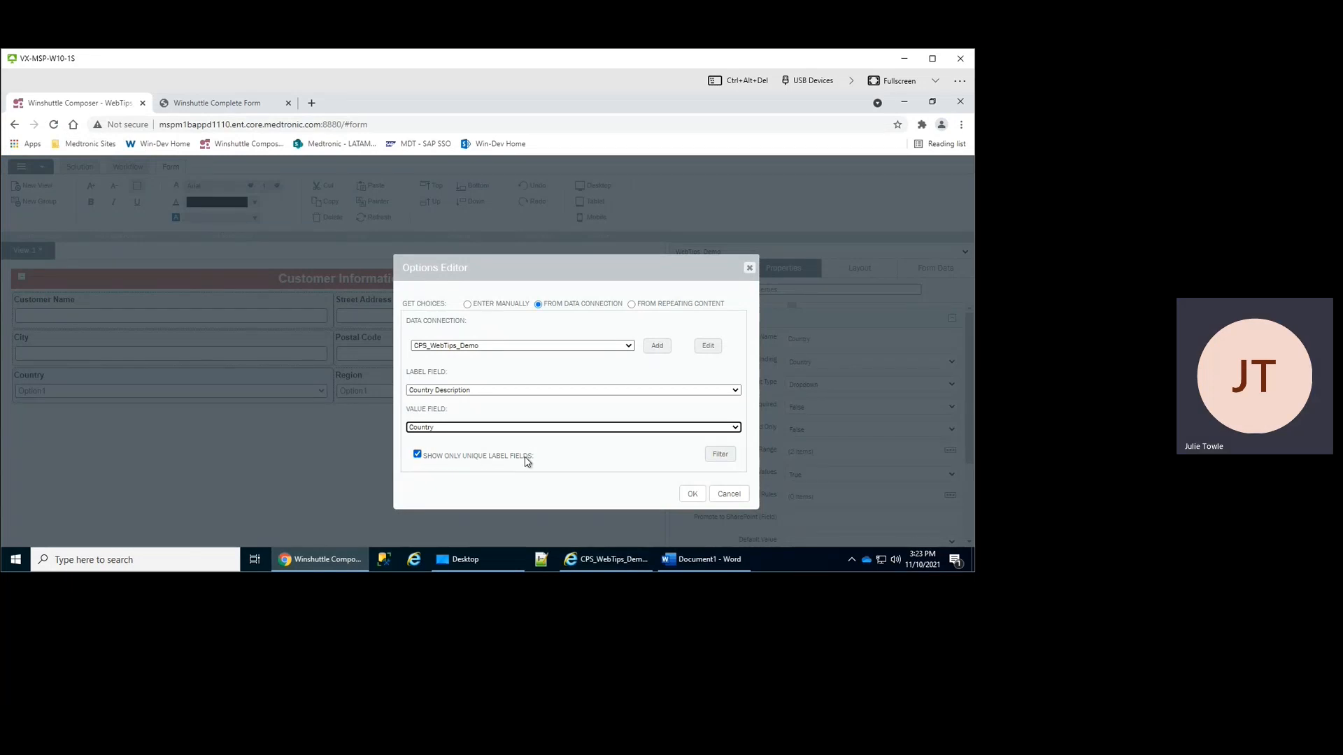
left_click(591, 562)
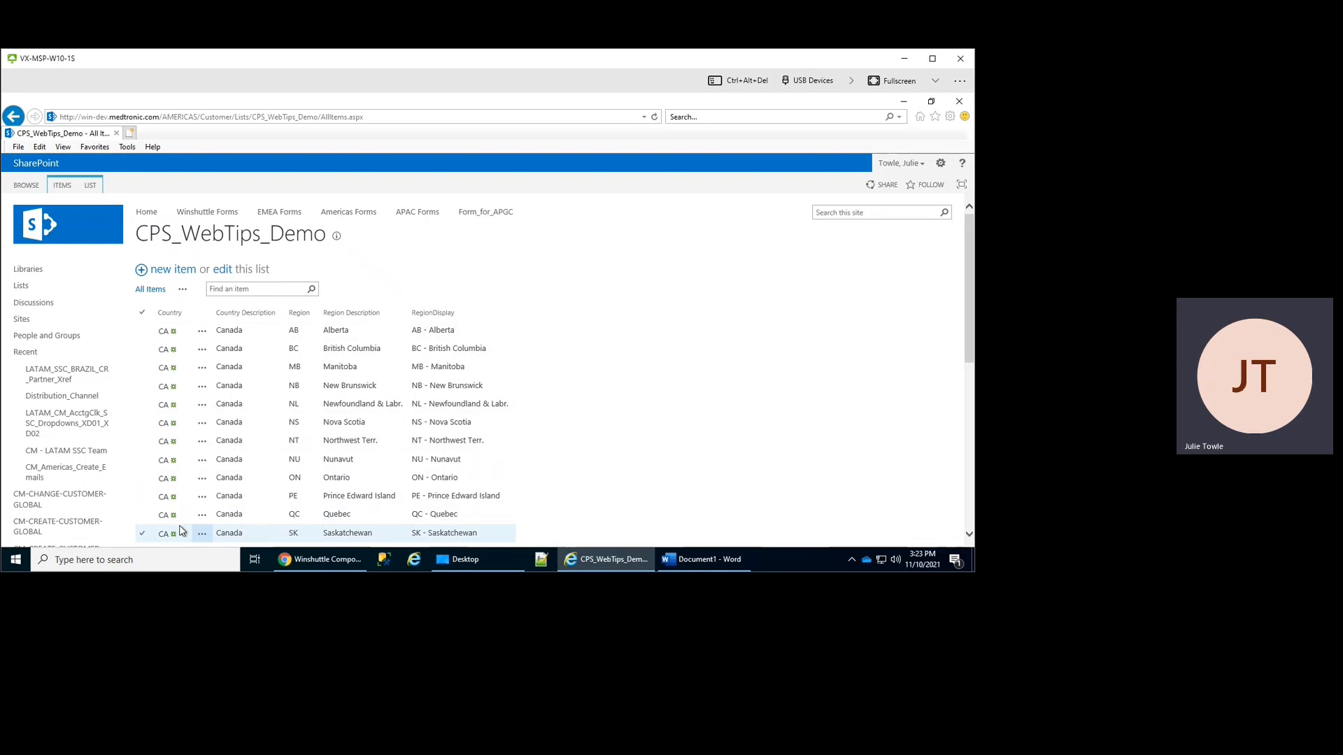
left_click(322, 560)
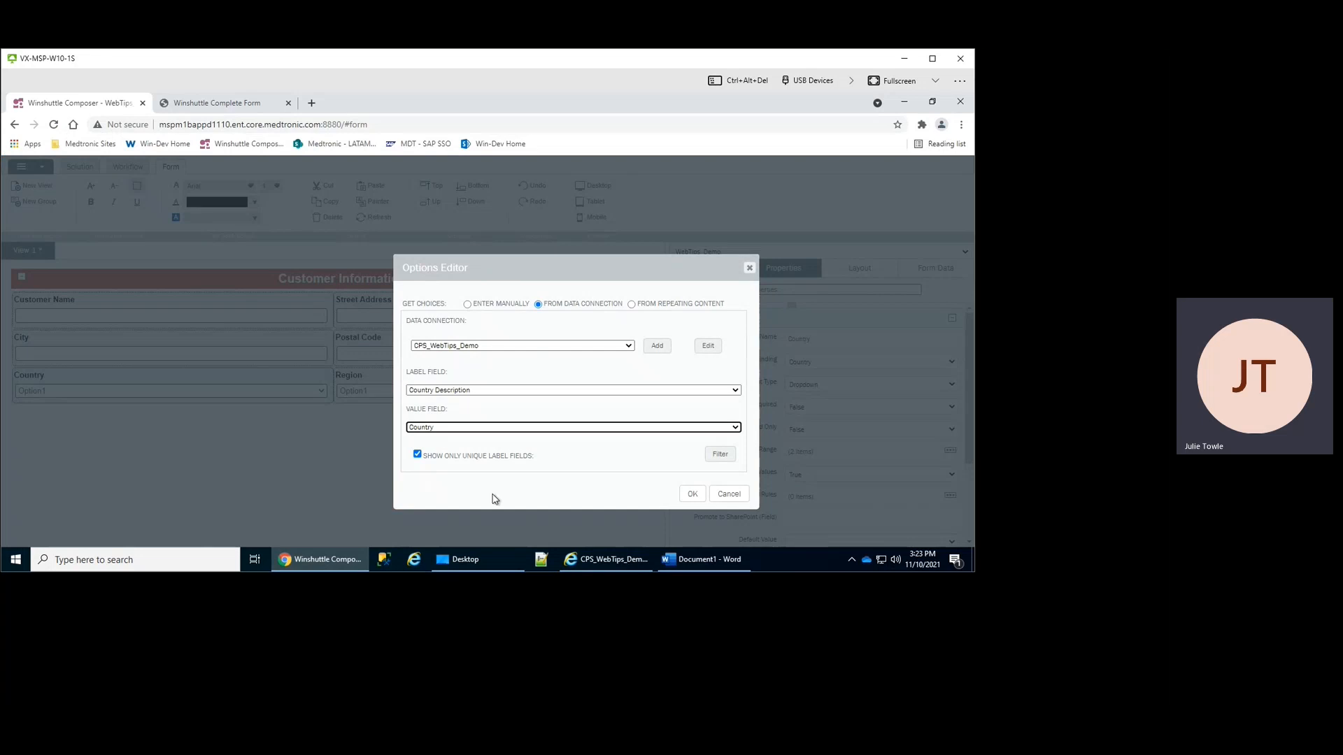
left_click(693, 495)
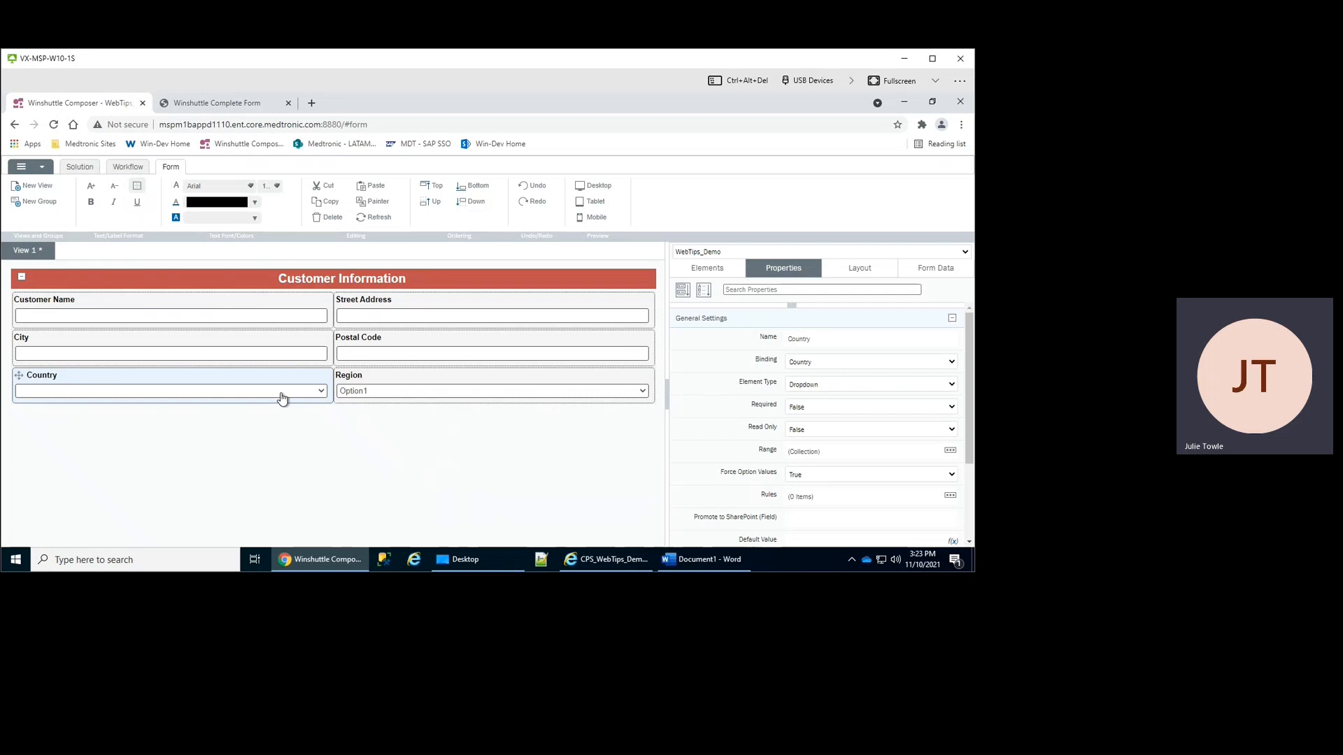
- Set the form's Region dropdown to get its choices from the CPS_WebTips_Demo data connection
left_click(361, 396)
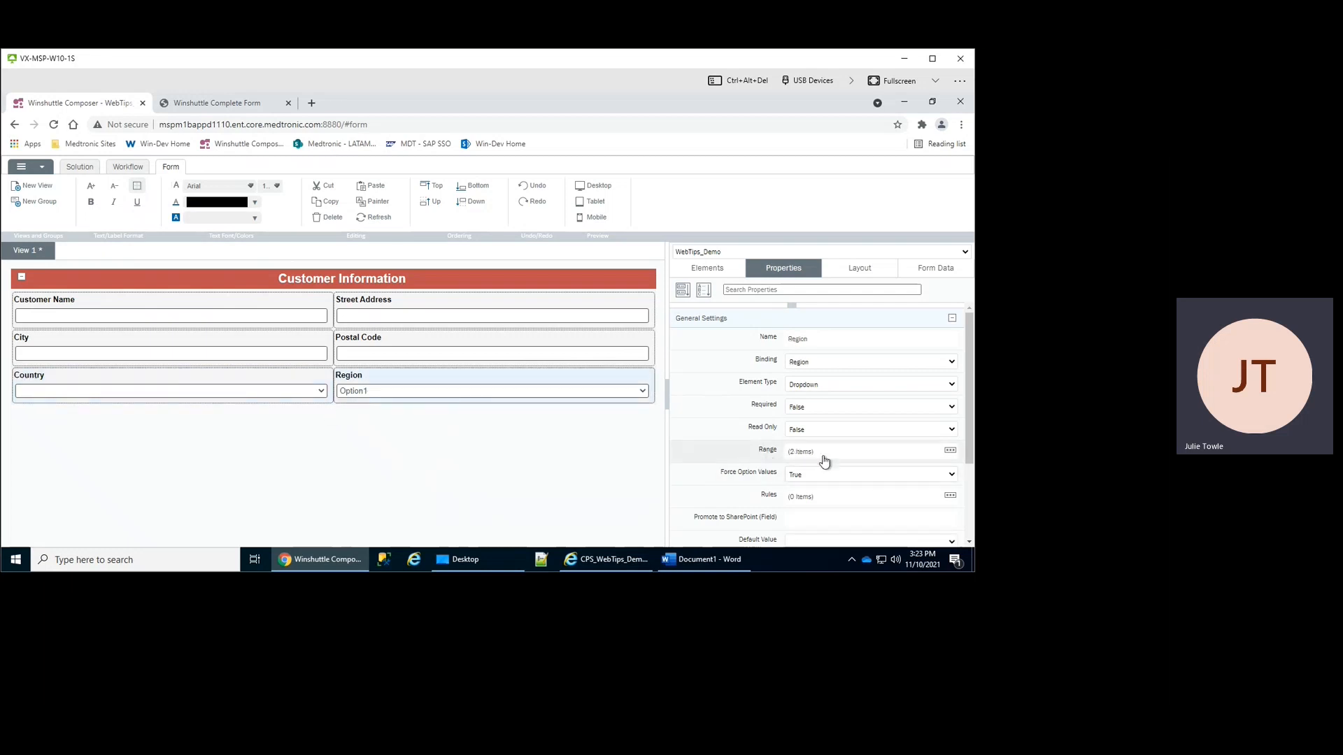
left_click(951, 452)
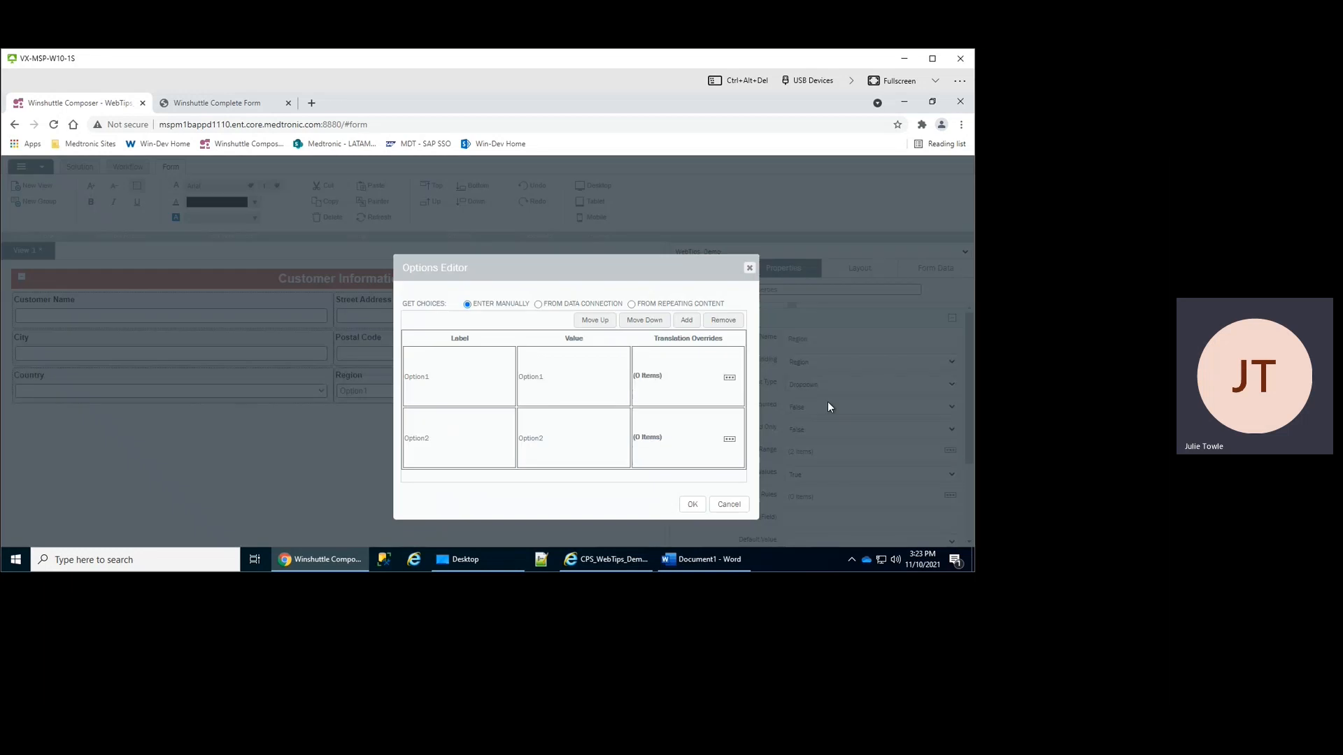
left_click(538, 305)
left_click(627, 346)
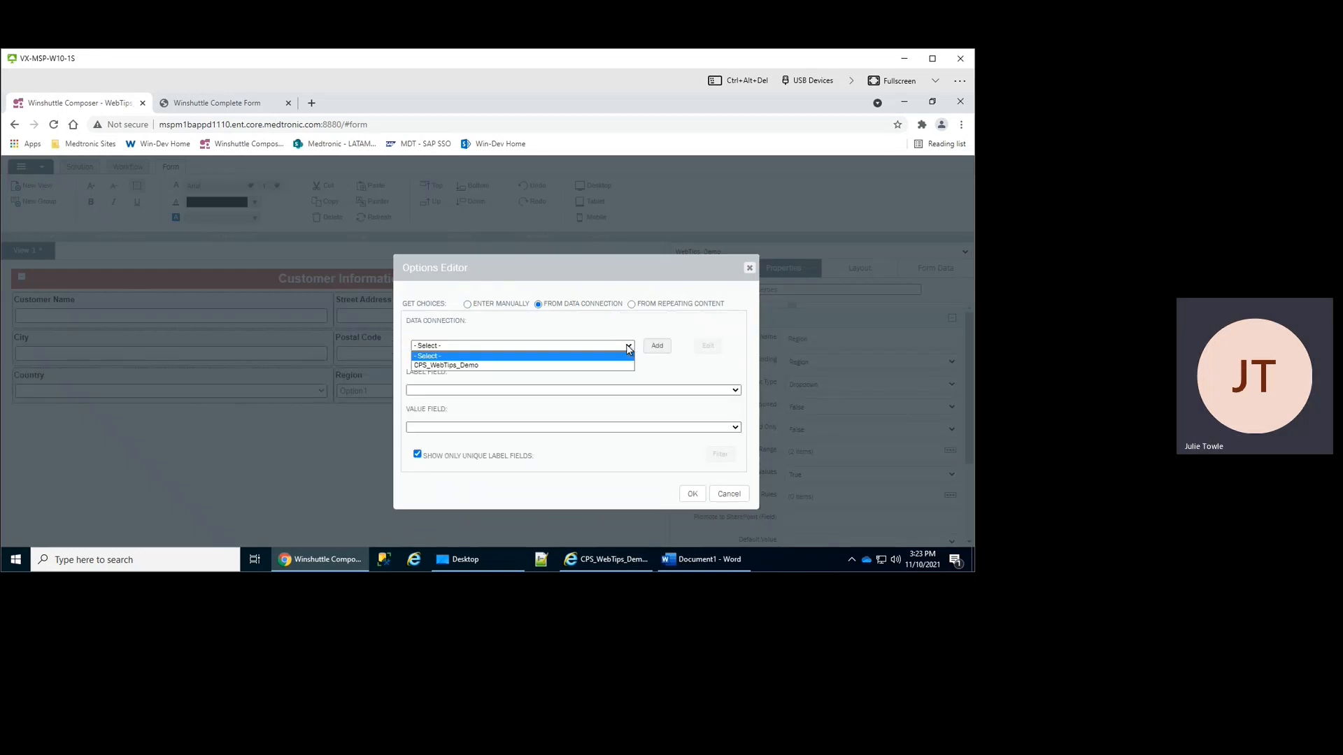
left_click(538, 366)
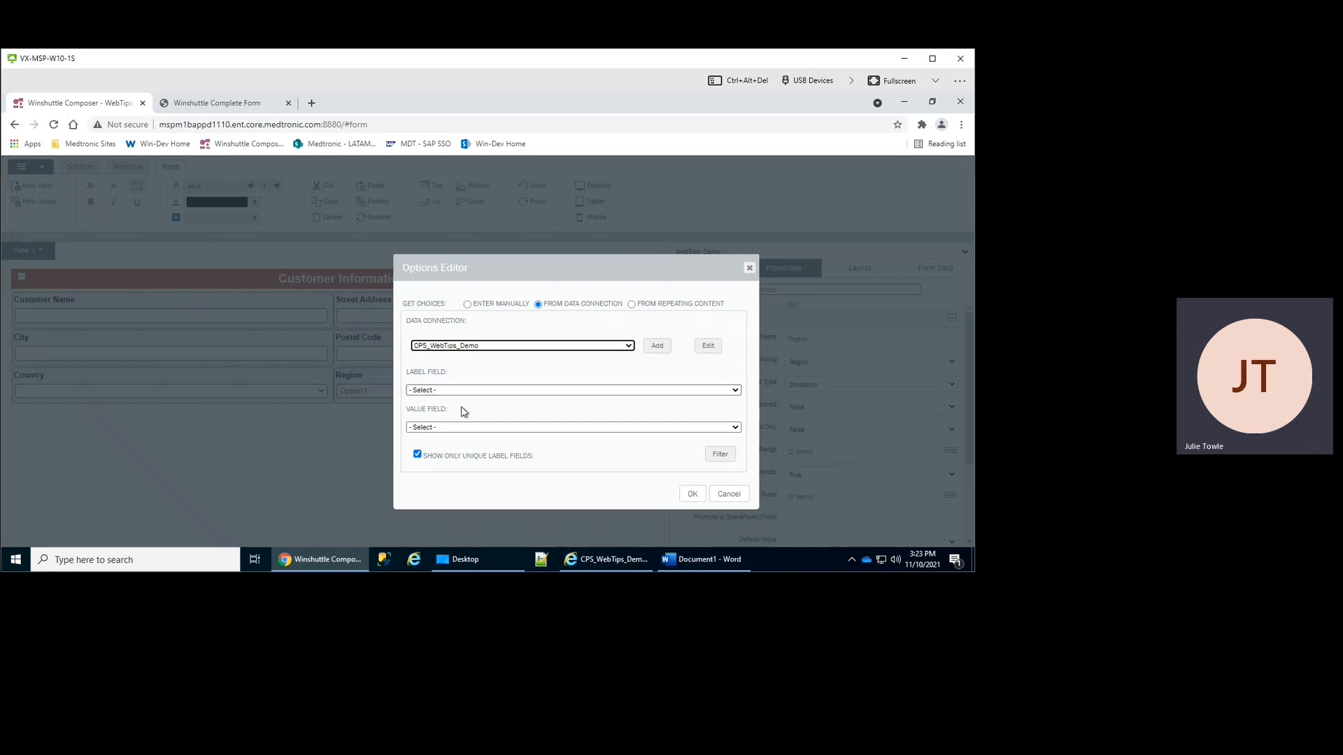
- Use RegionDisplay as the Region dropdown's label field and Region as its value field
left_click(443, 391)
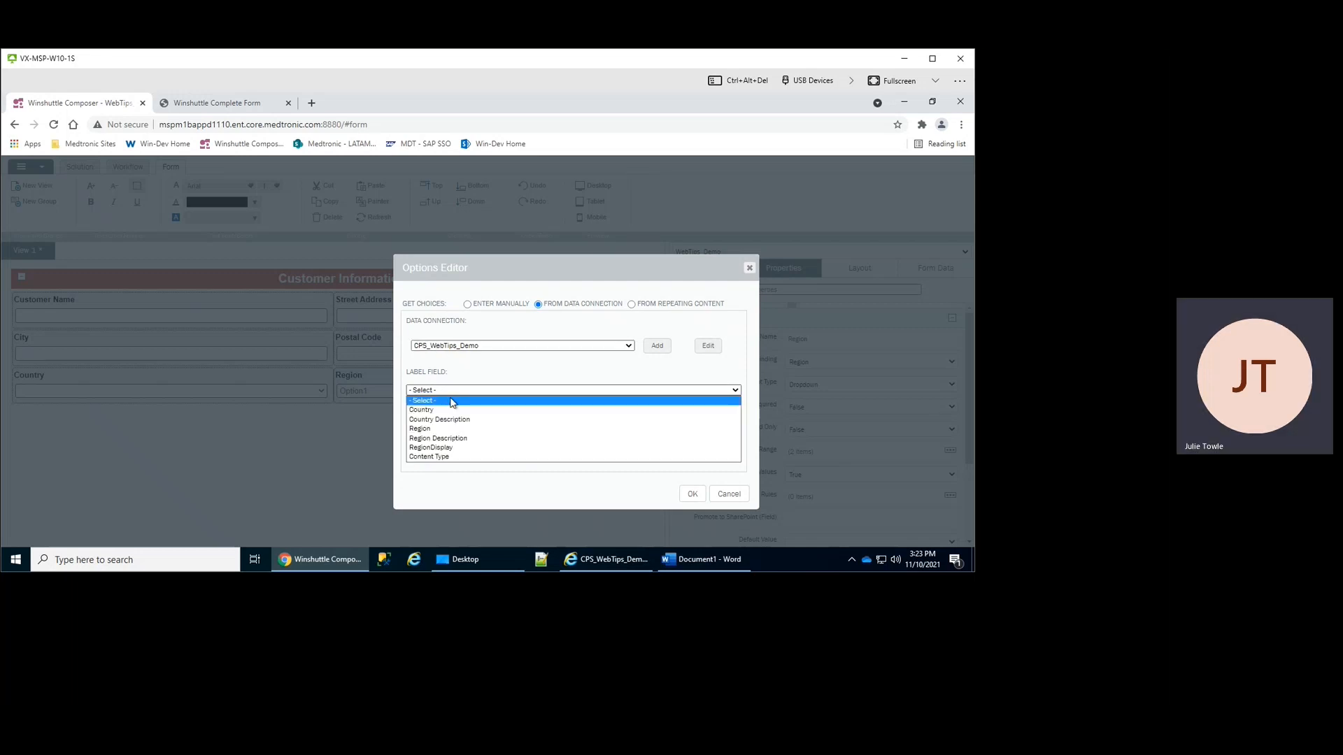
left_click(437, 451)
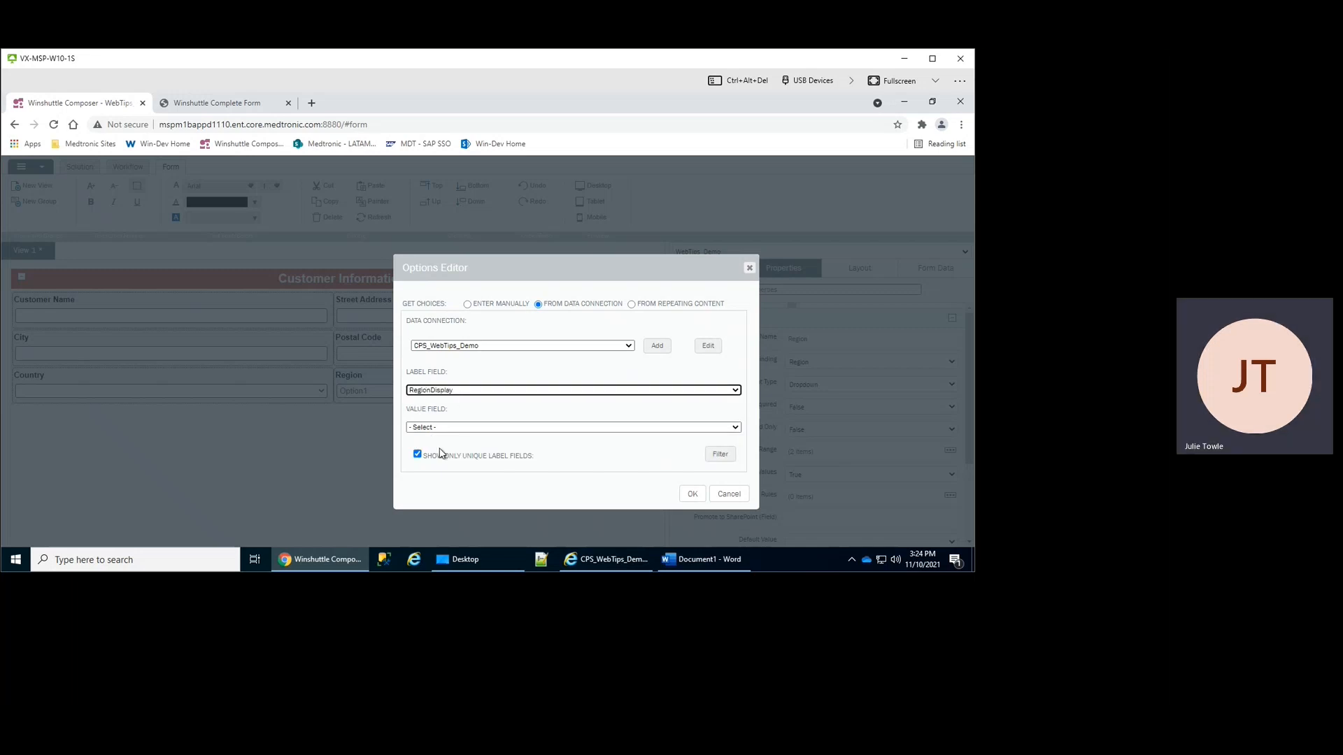
left_click(417, 429)
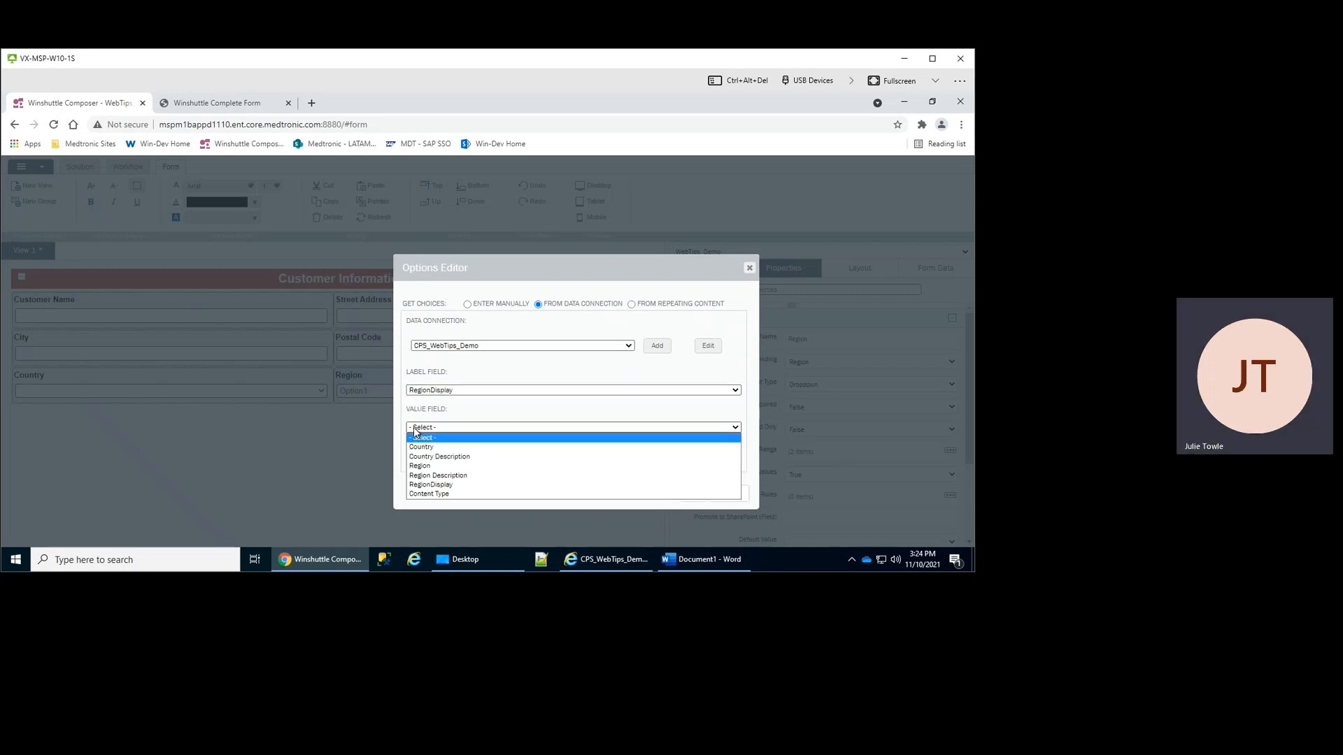
left_click(428, 467)
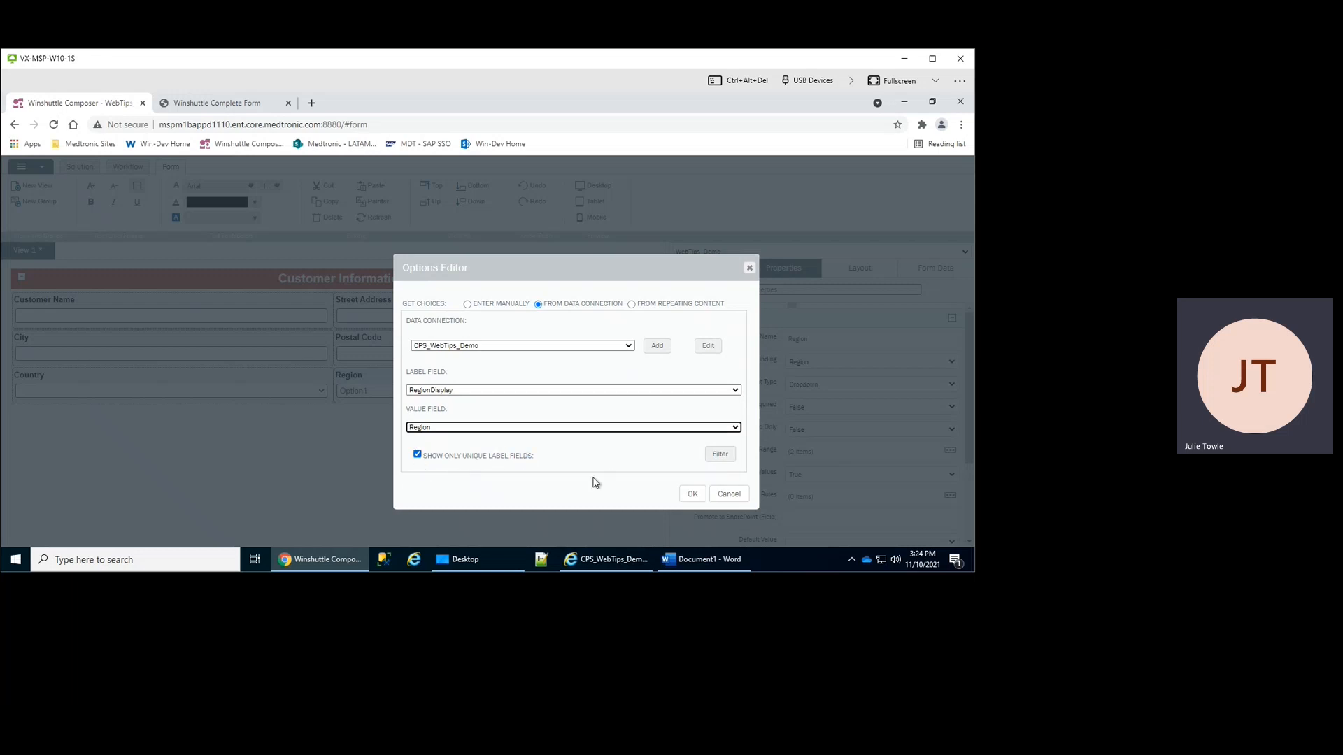
- Filter the Region choices so the list's Country field is equal to the form's Country field, and apply the options
left_click(720, 455)
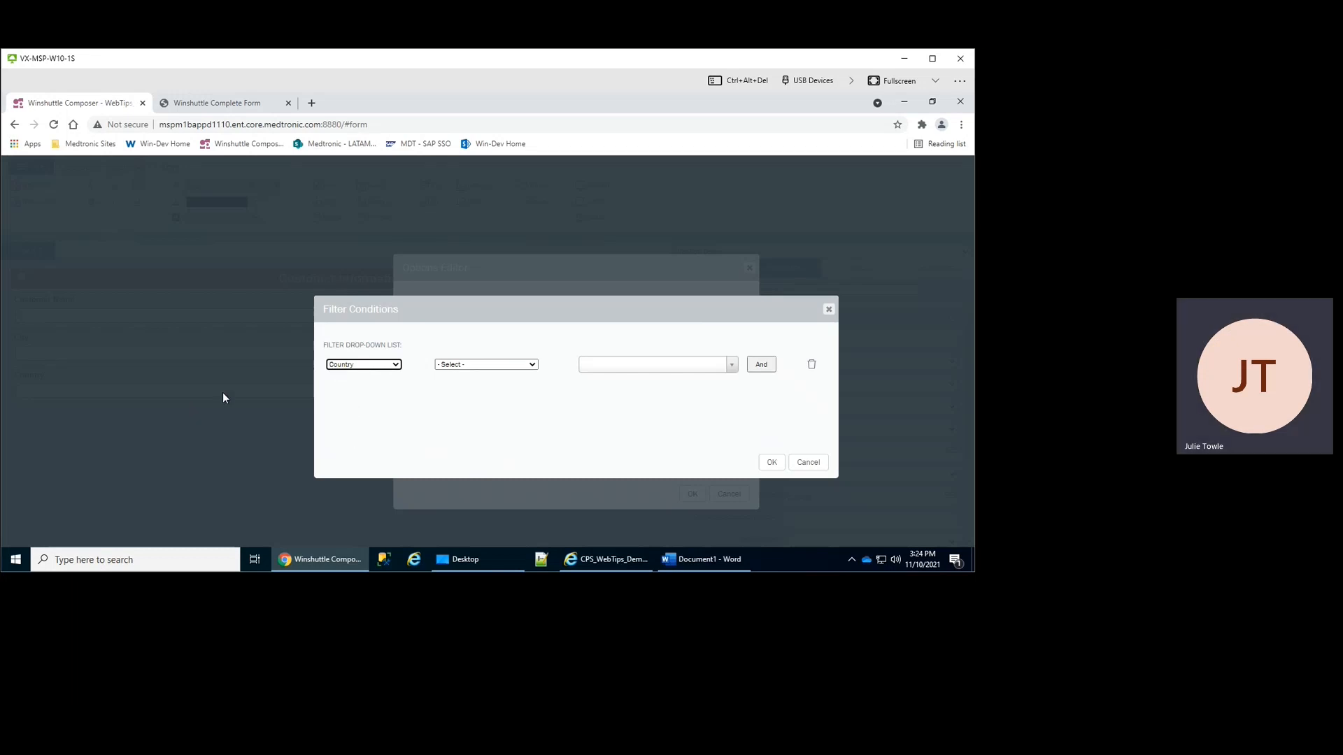
left_click(343, 364)
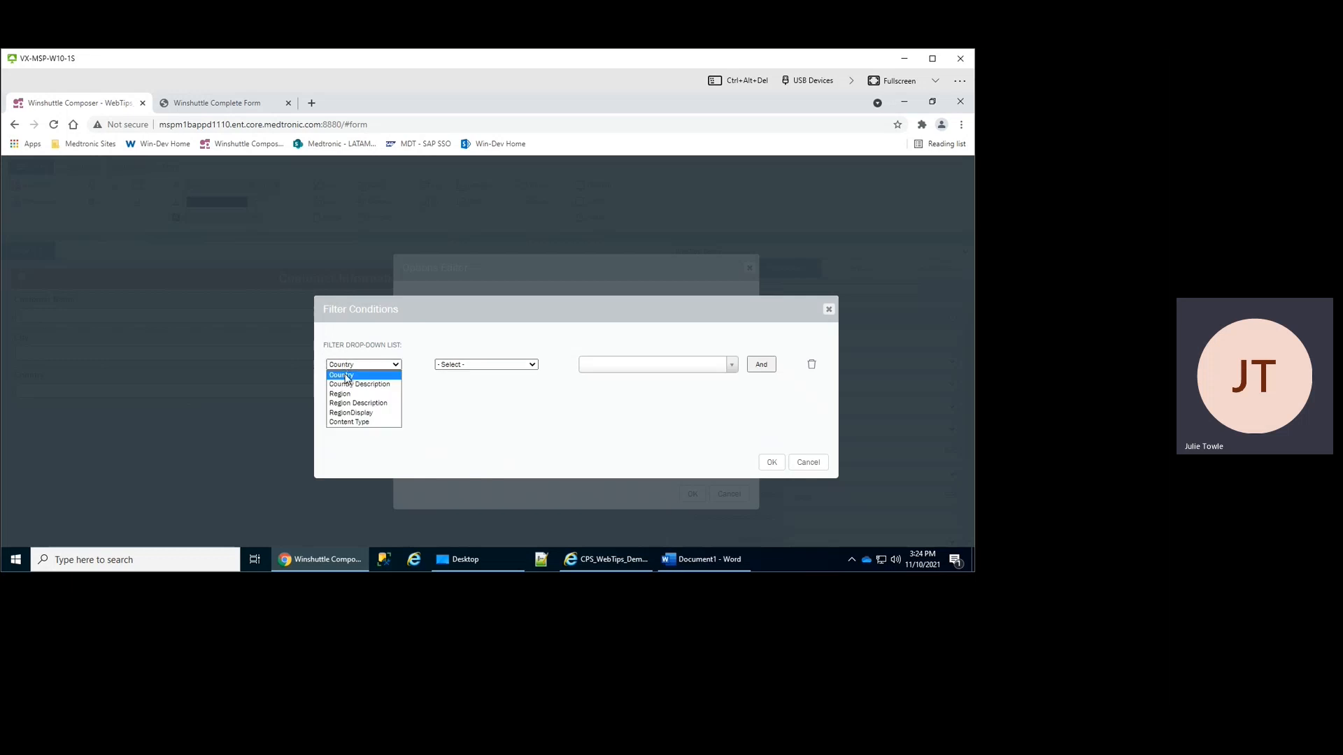
left_click(345, 376)
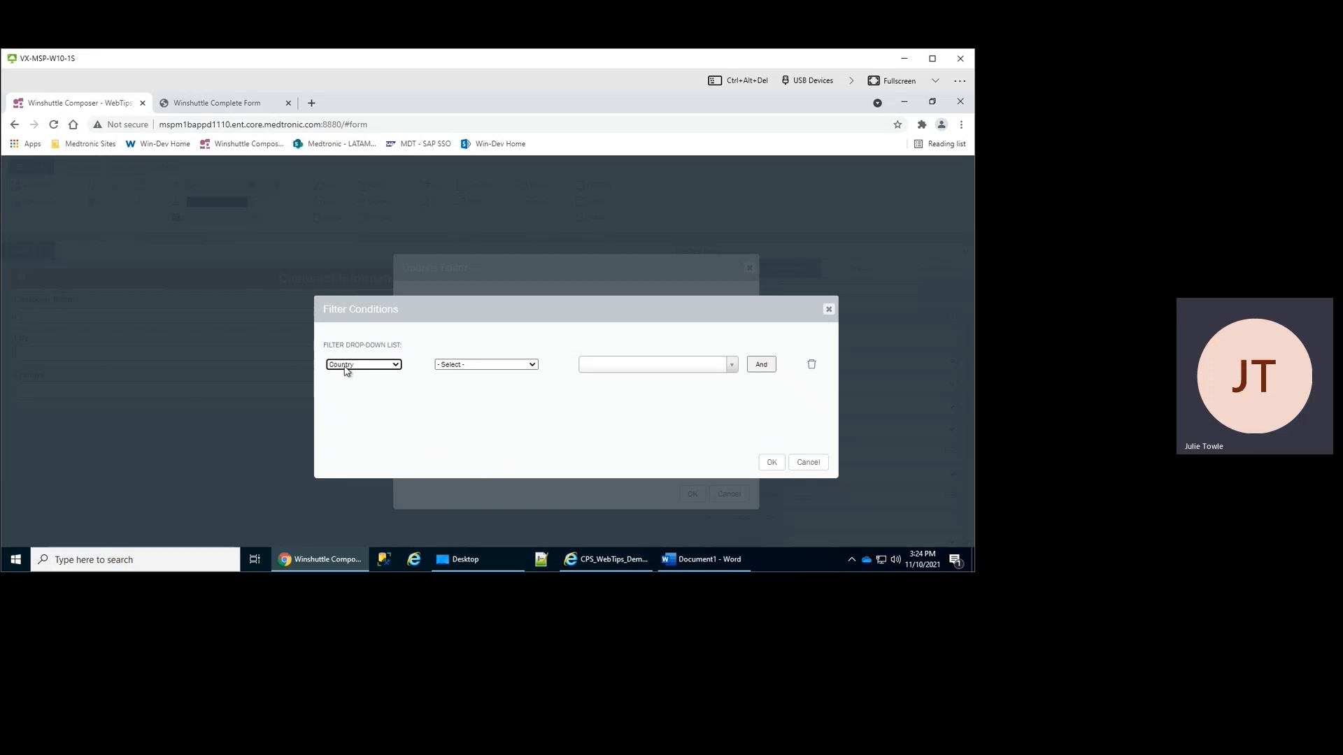
left_click(352, 367)
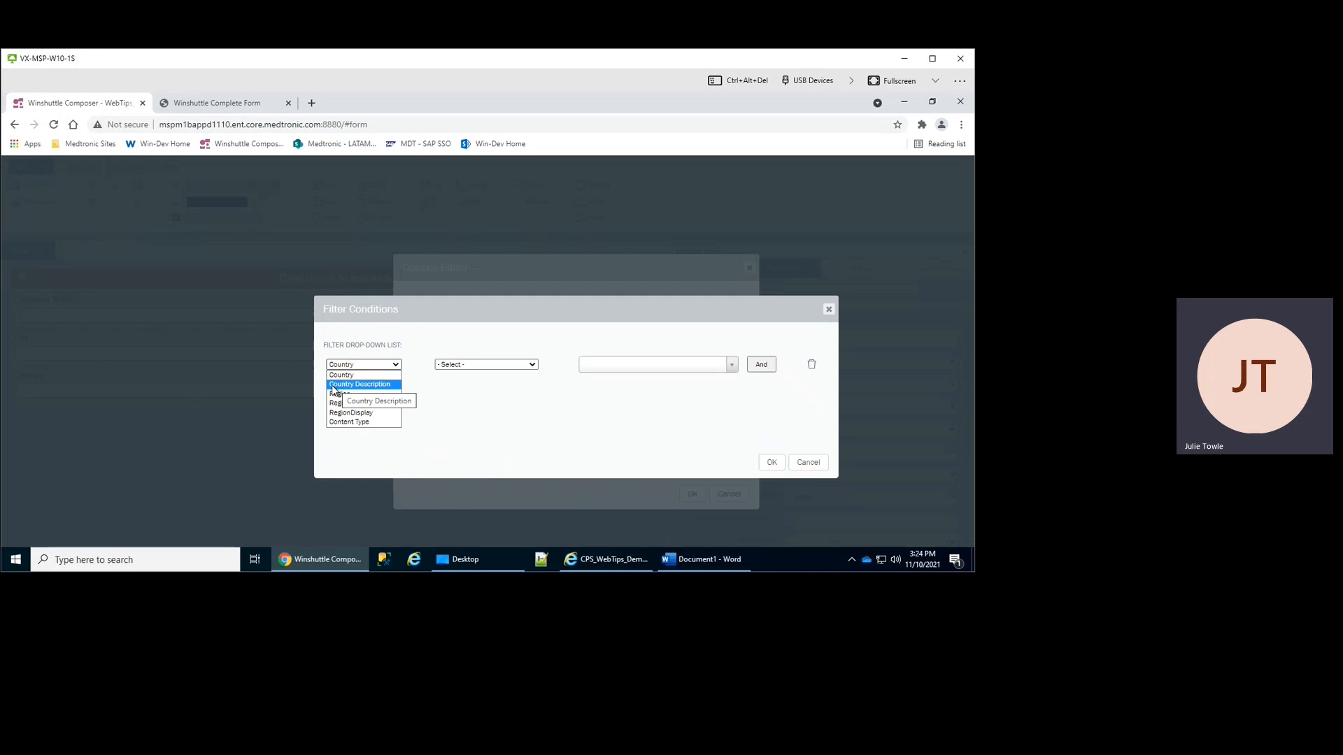
left_click(357, 375)
left_click(490, 365)
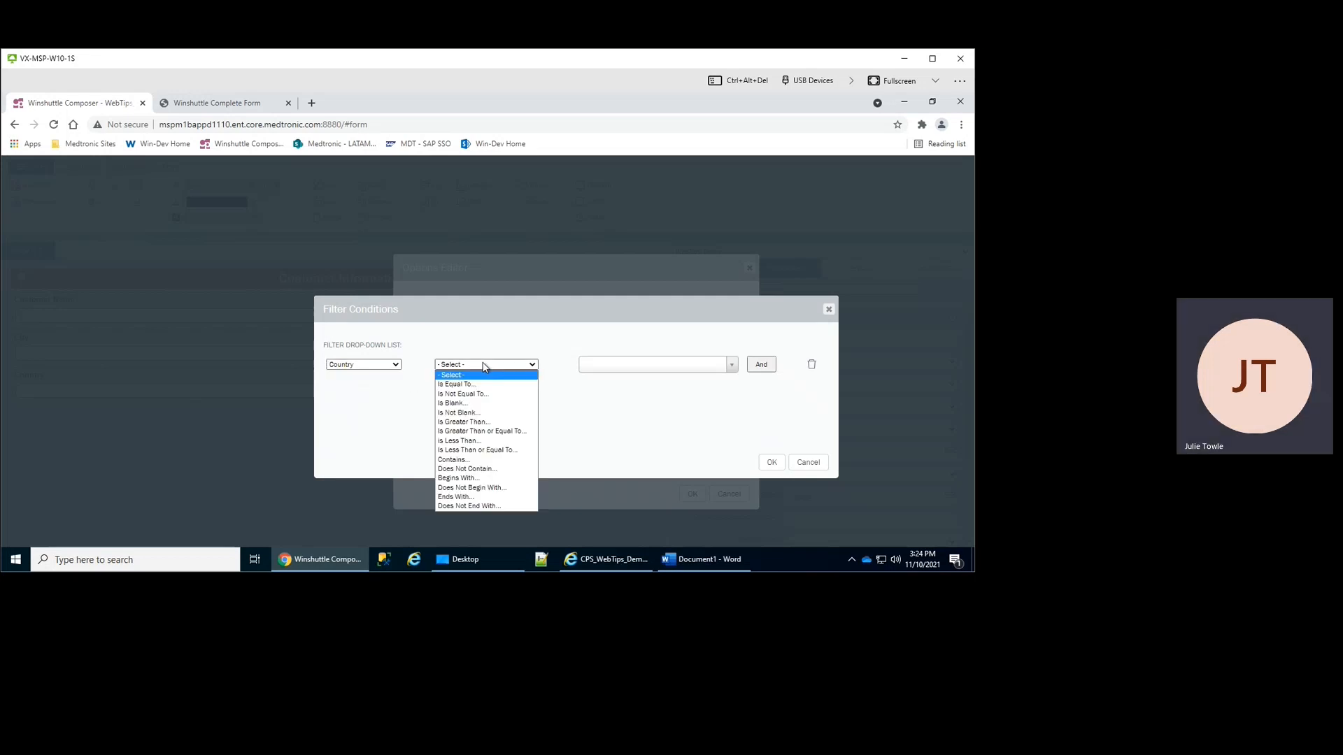
left_click(470, 386)
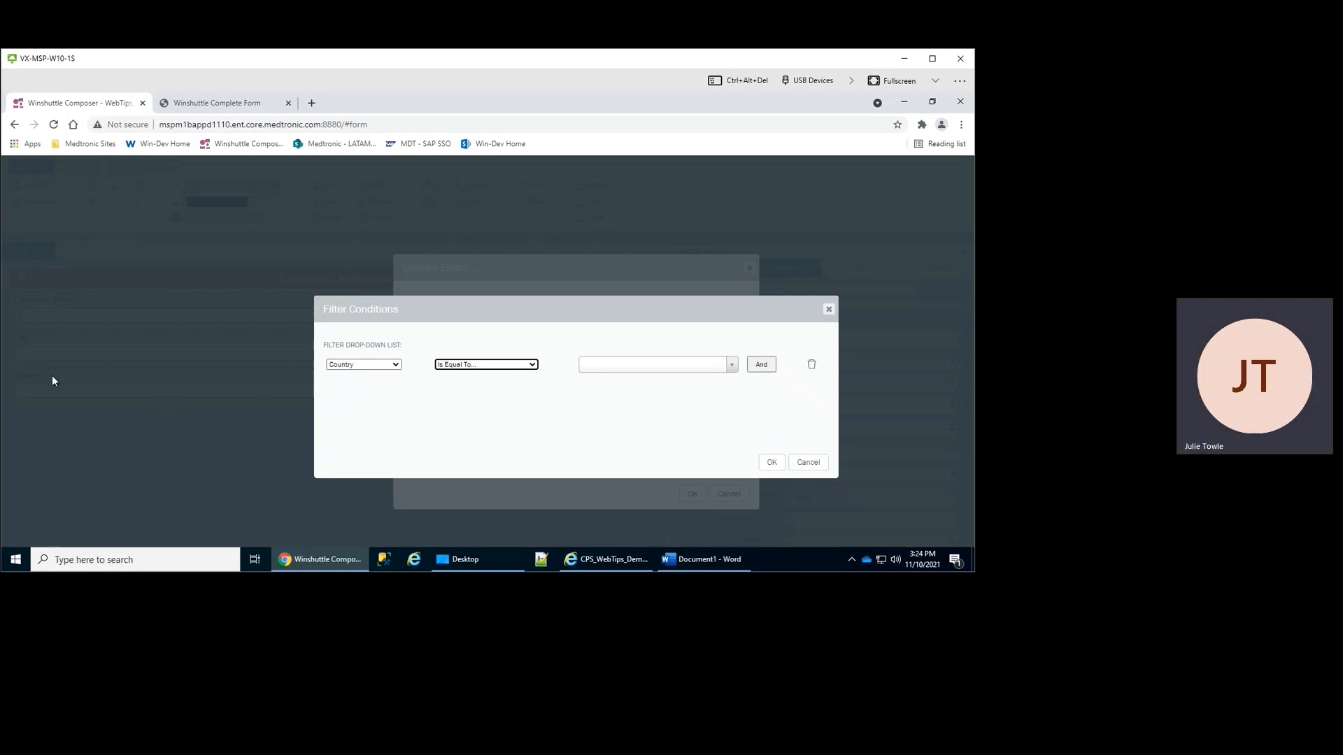
left_click(620, 370)
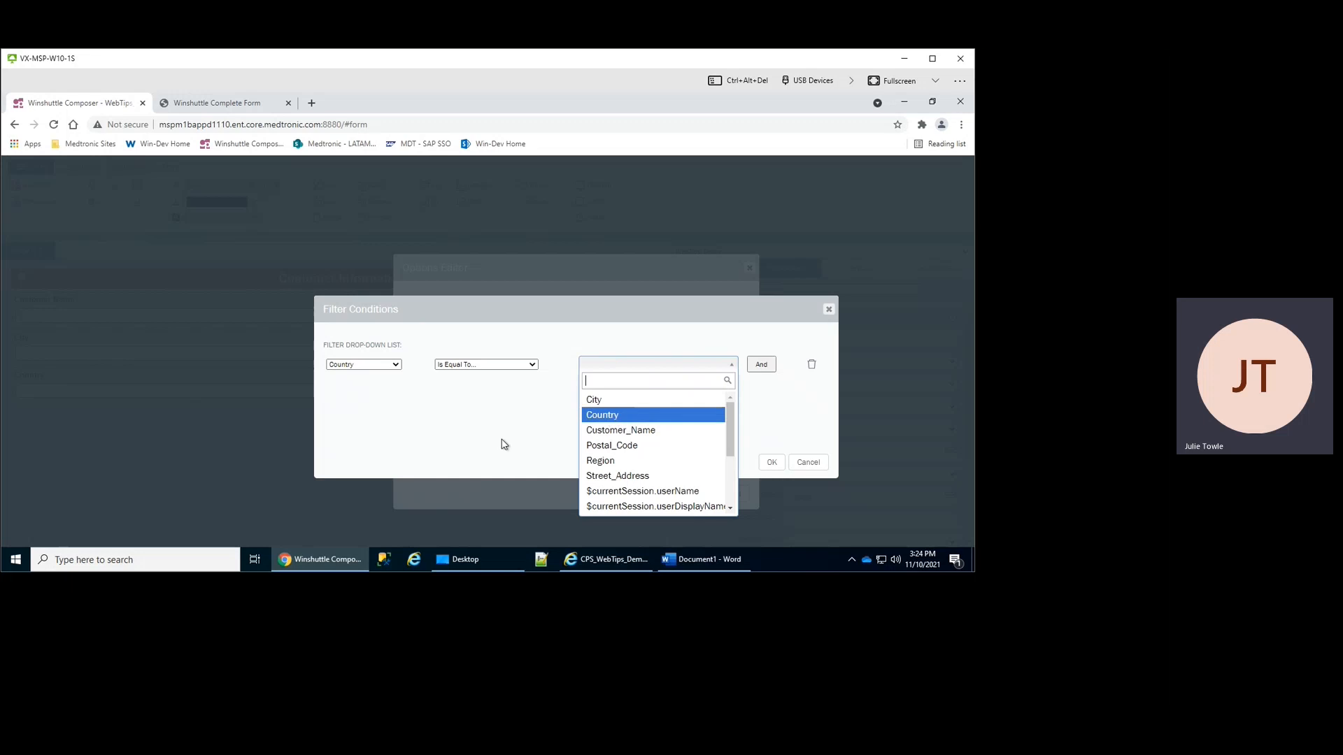
left_click(603, 415)
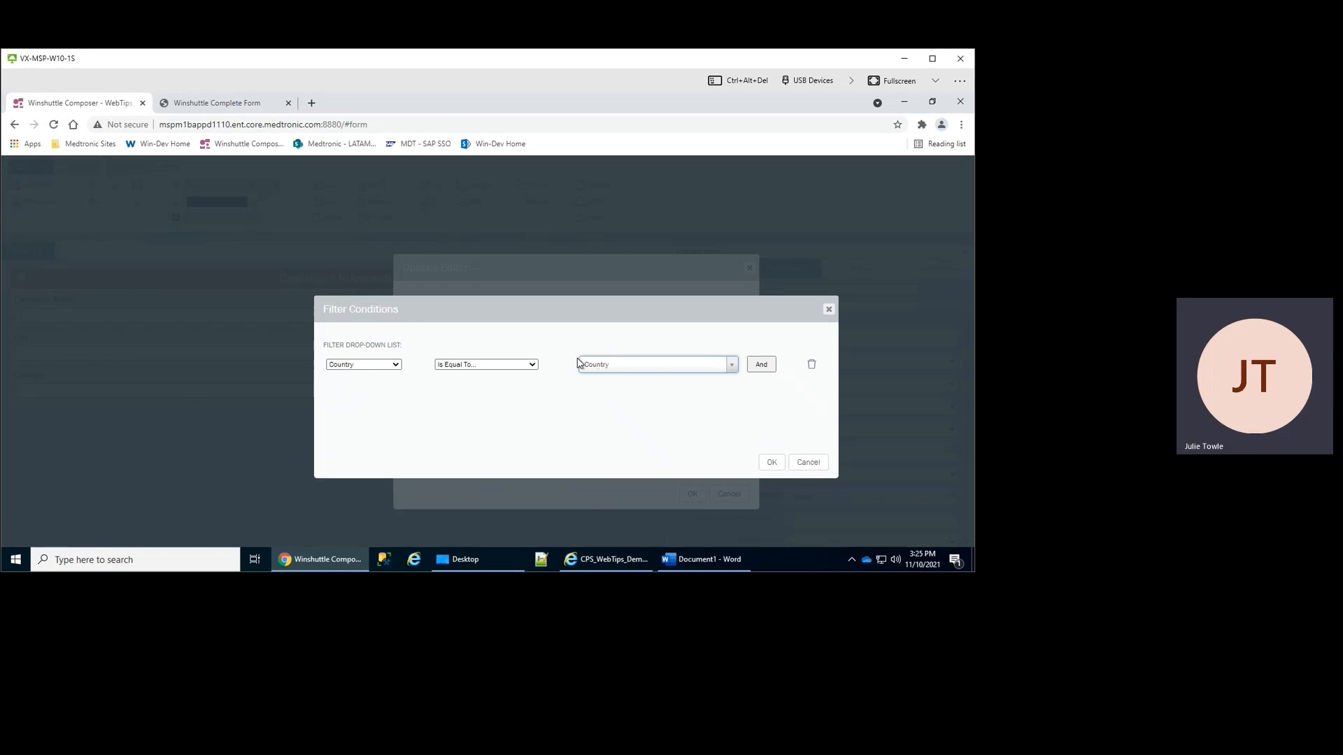
left_click(772, 462)
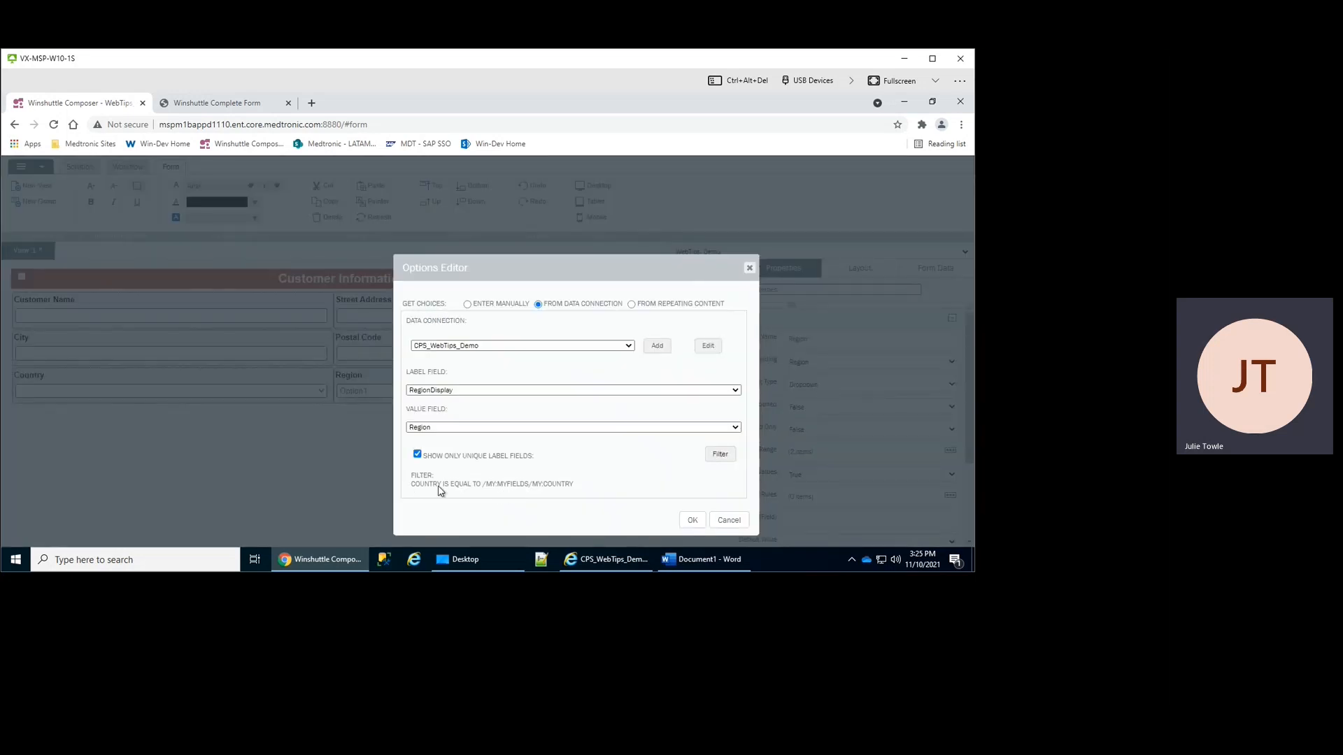
left_click(693, 521)
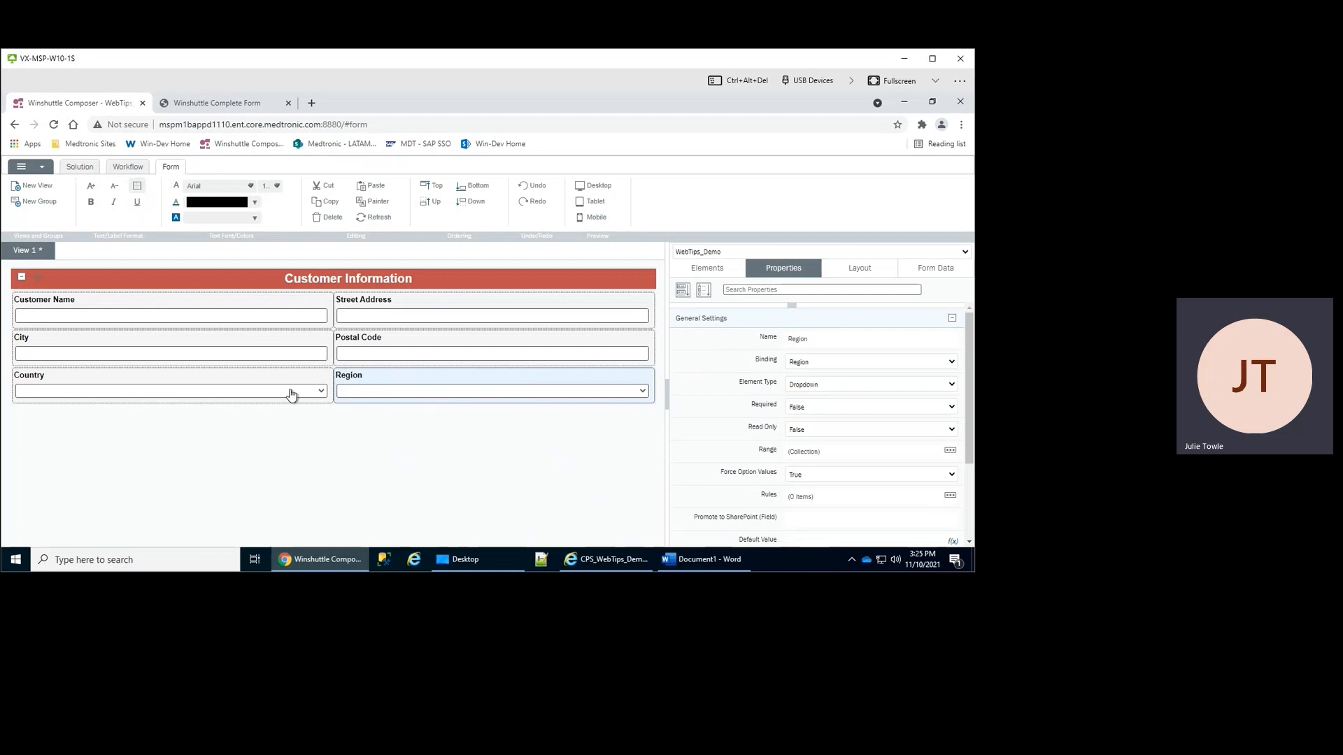
- Deploy the solution, saving it to the Forms Site as WebTips_Demo.wssinc, and launch the deployed form
left_click(80, 168)
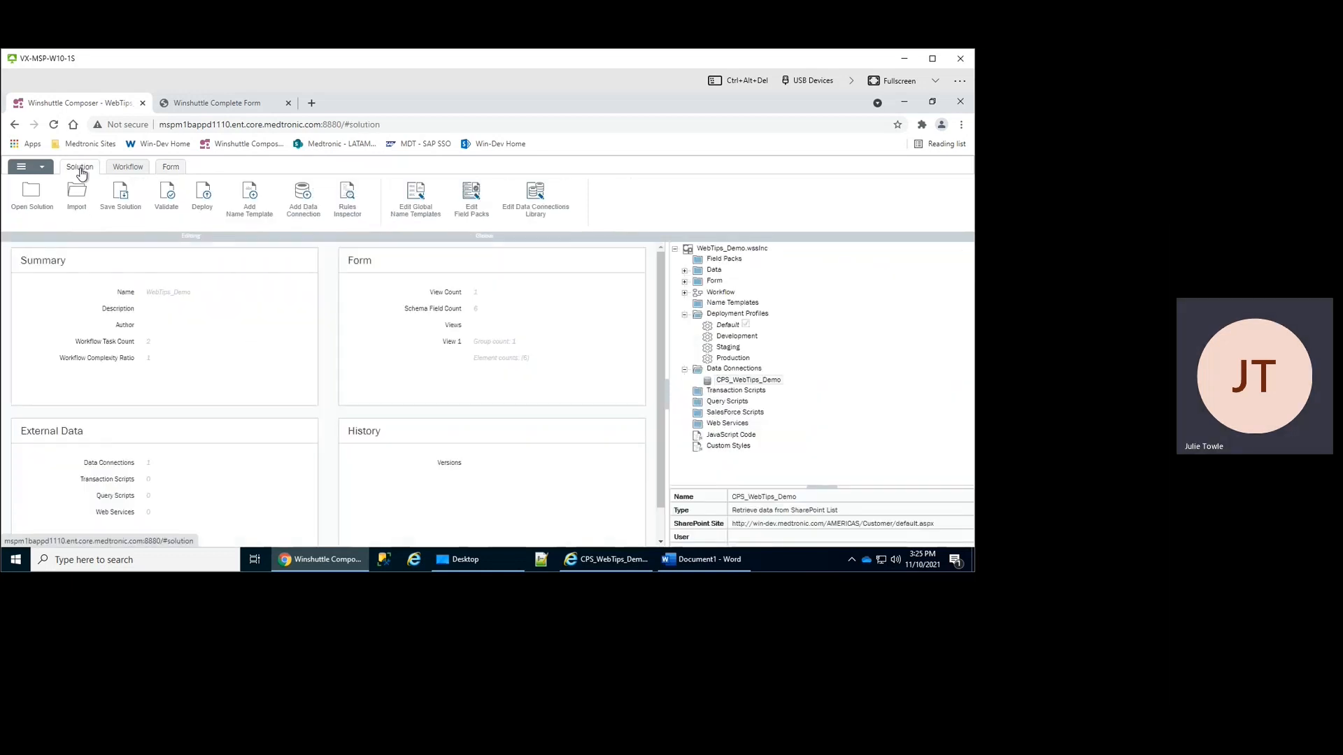
left_click(203, 198)
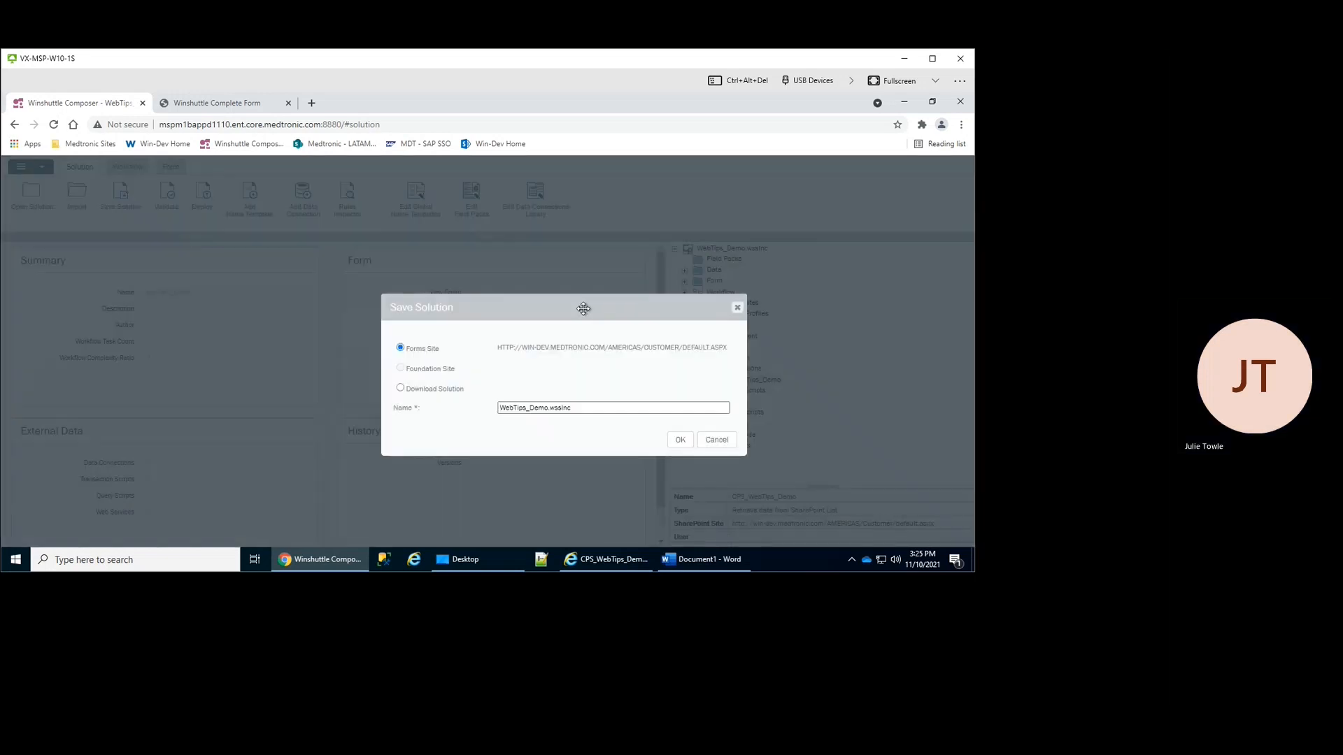
left_click(680, 440)
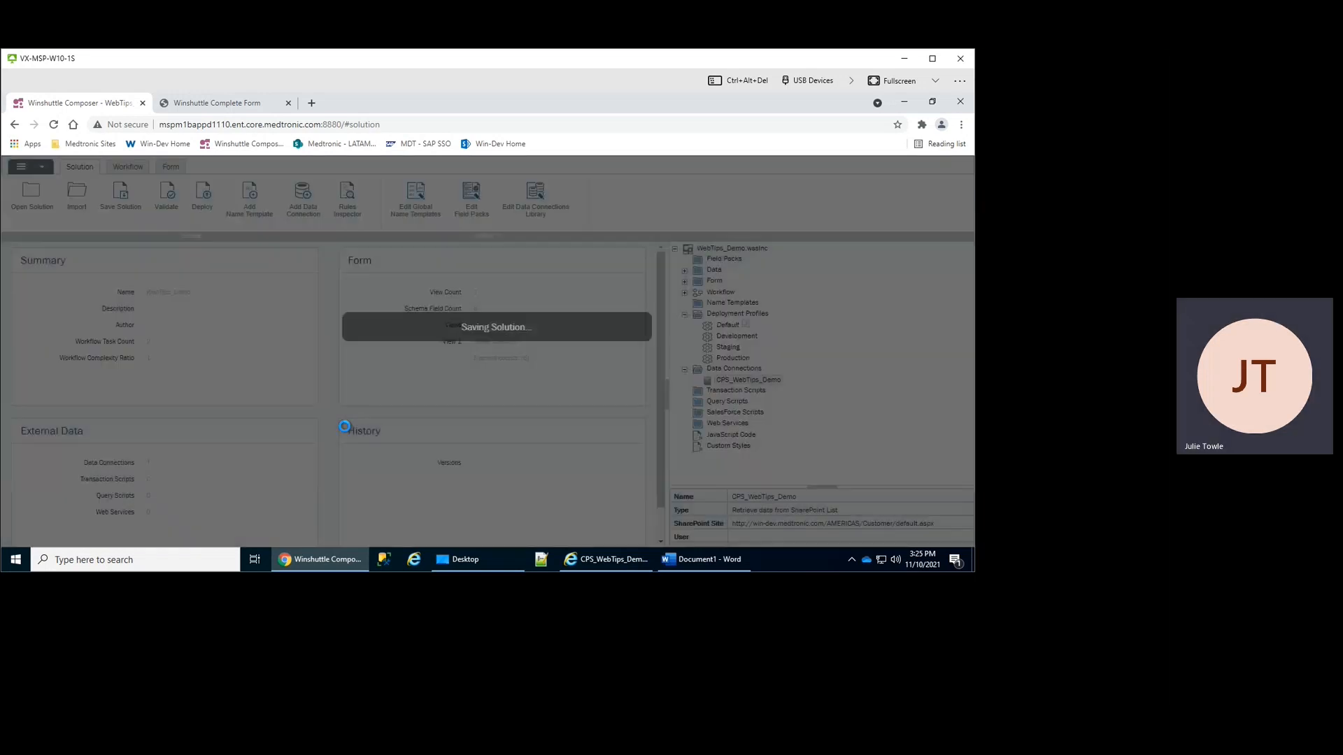
left_click(681, 439)
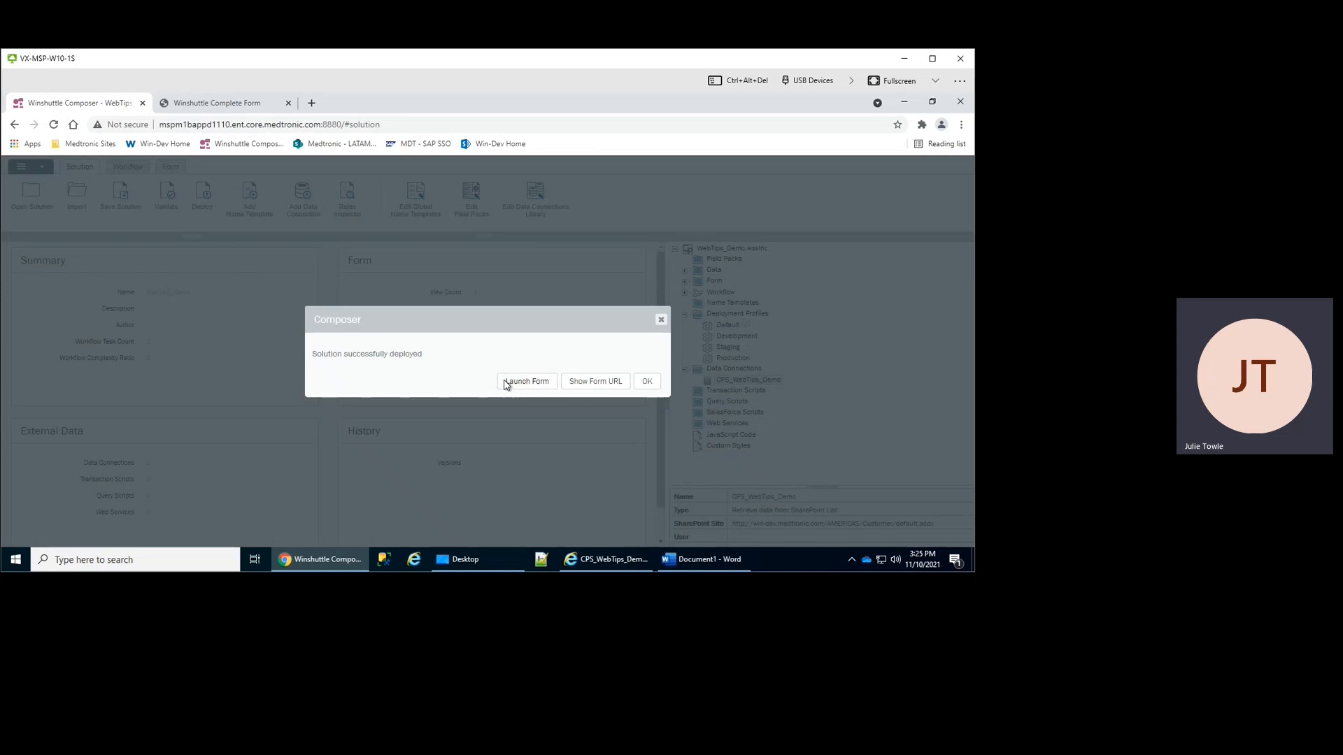
left_click(507, 384)
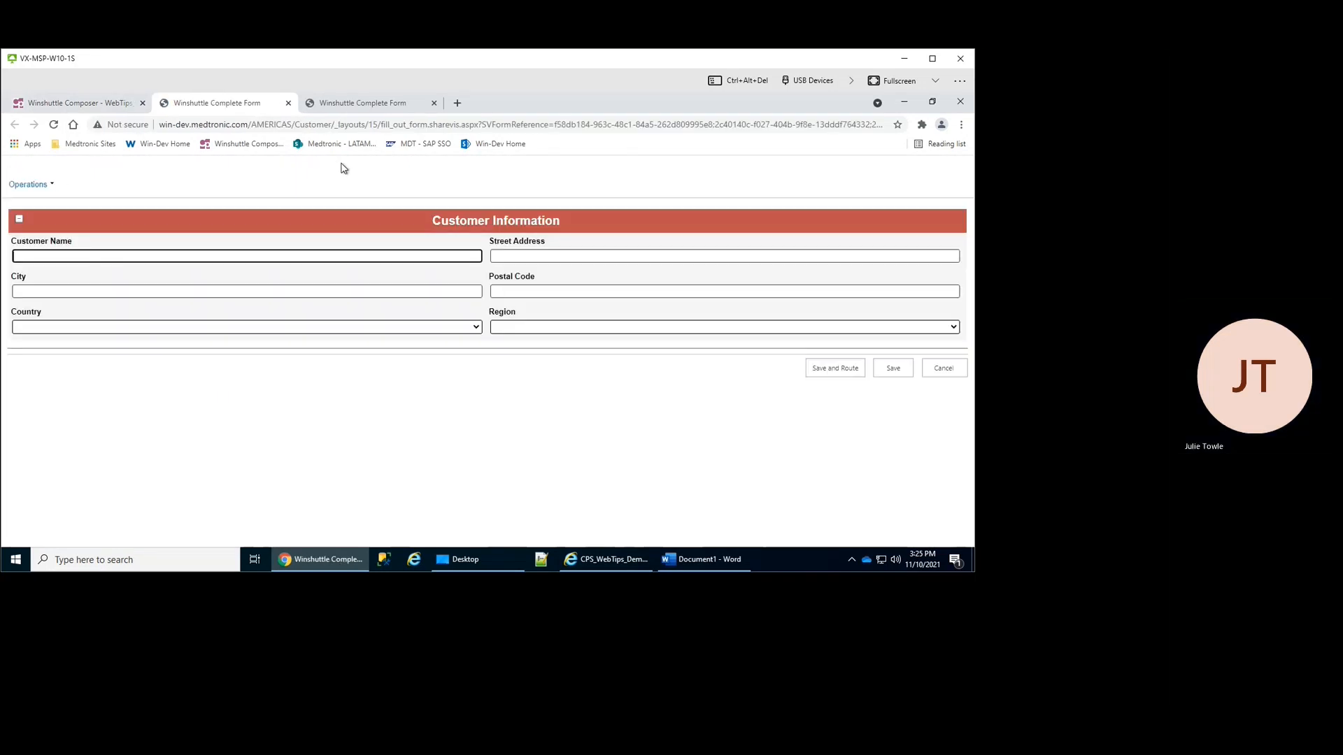
- Select Canada as the Country in the launched form and check which Region choices are offered
left_click(477, 327)
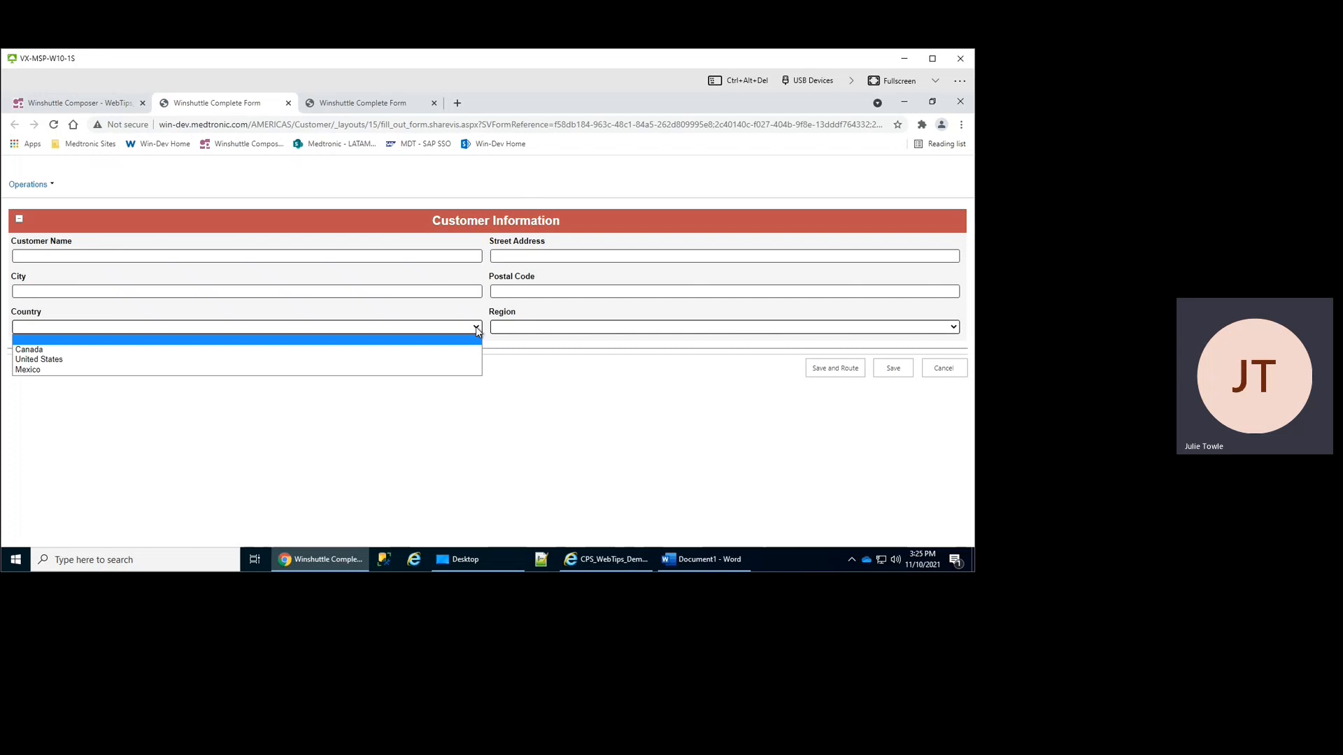
left_click(450, 352)
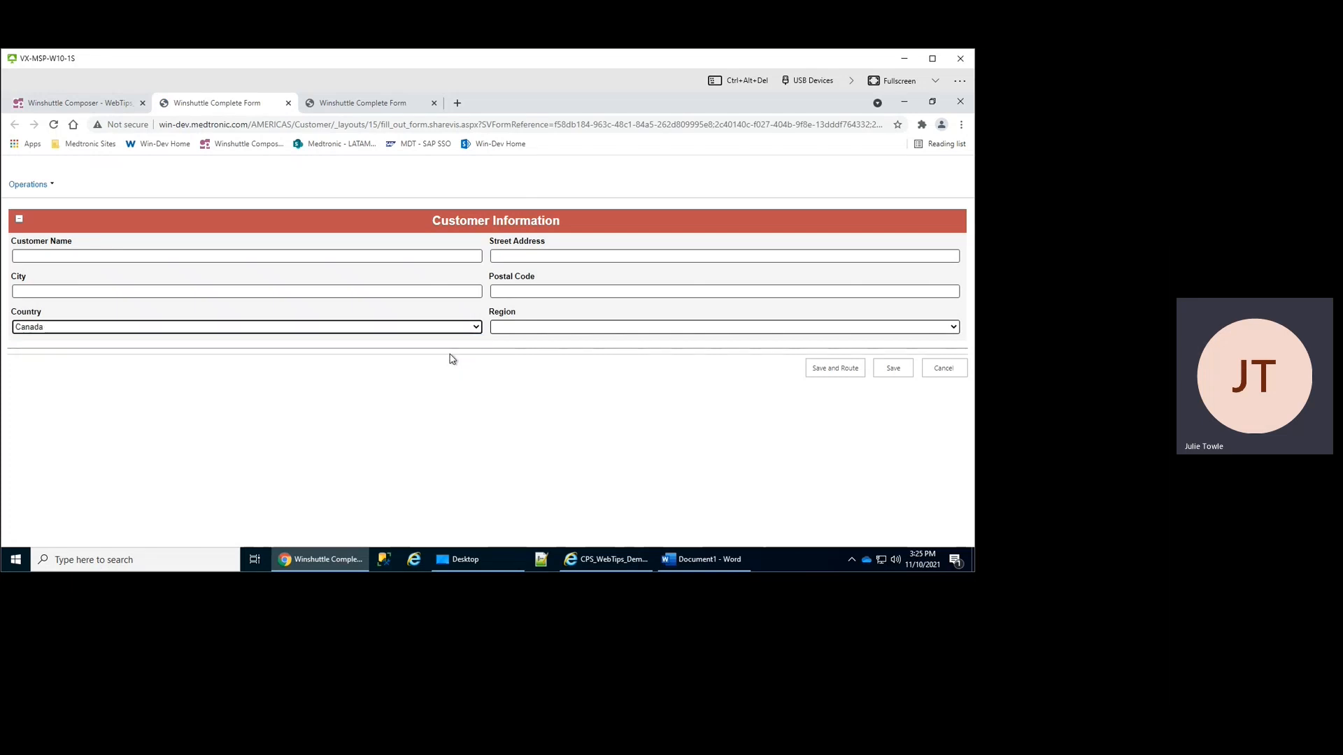
left_click(519, 327)
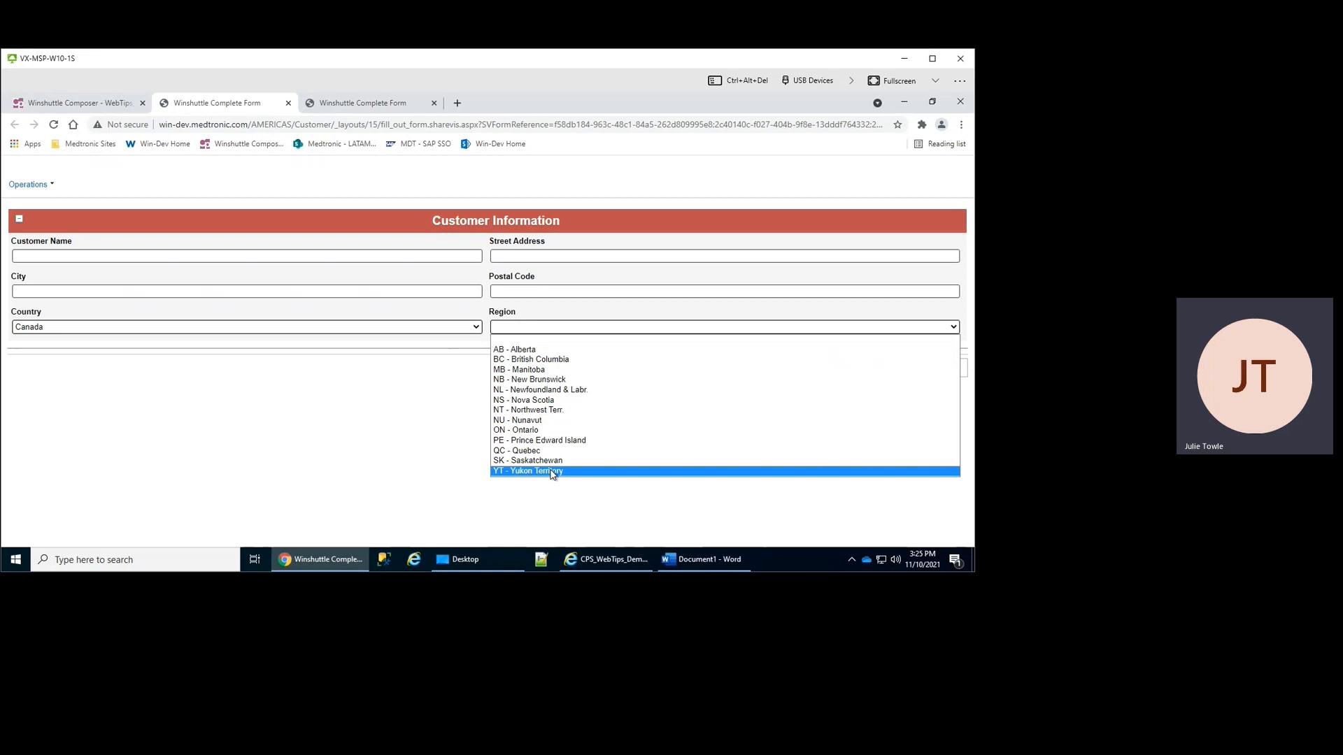
- Switch the Country to United States and check which Region choices are offered
left_click(385, 327)
left_click(352, 365)
left_click(518, 331)
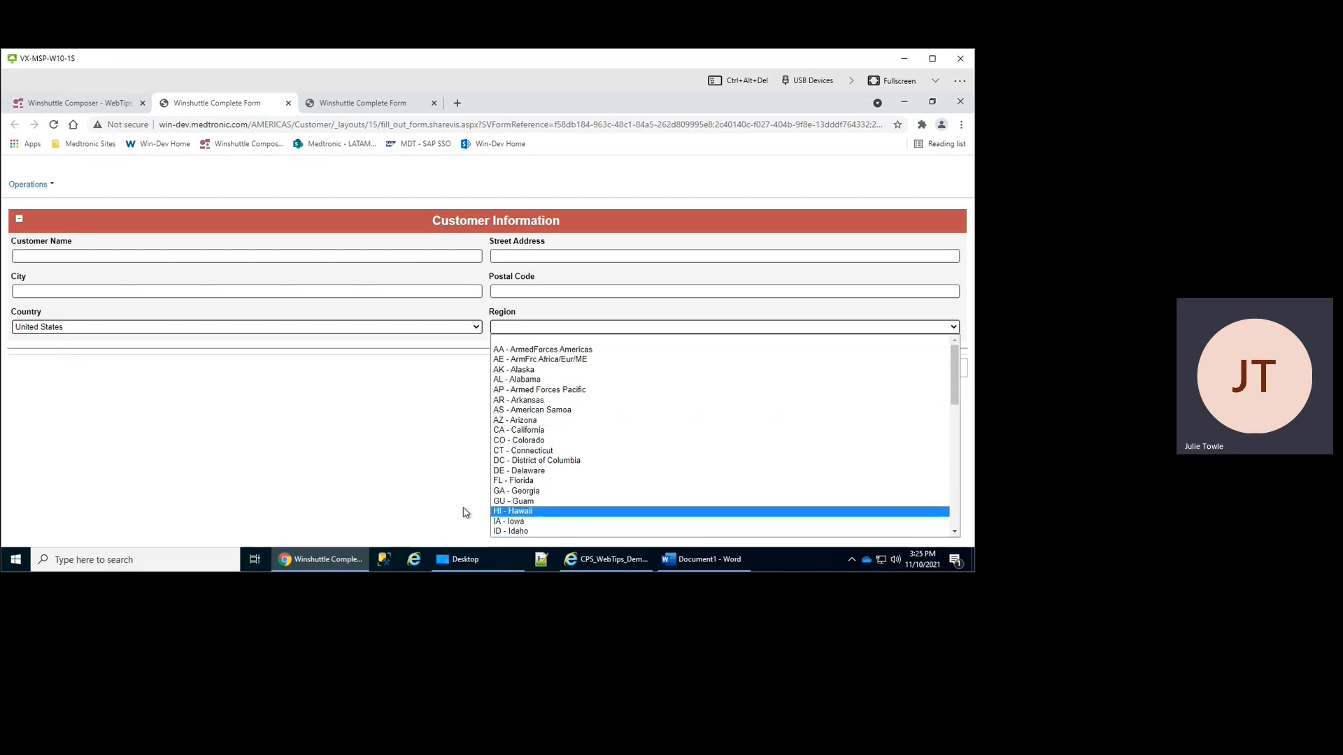
- Change the Country to Mexico, check its Region choices and close the list without choosing a region
left_click(390, 329)
left_click(362, 371)
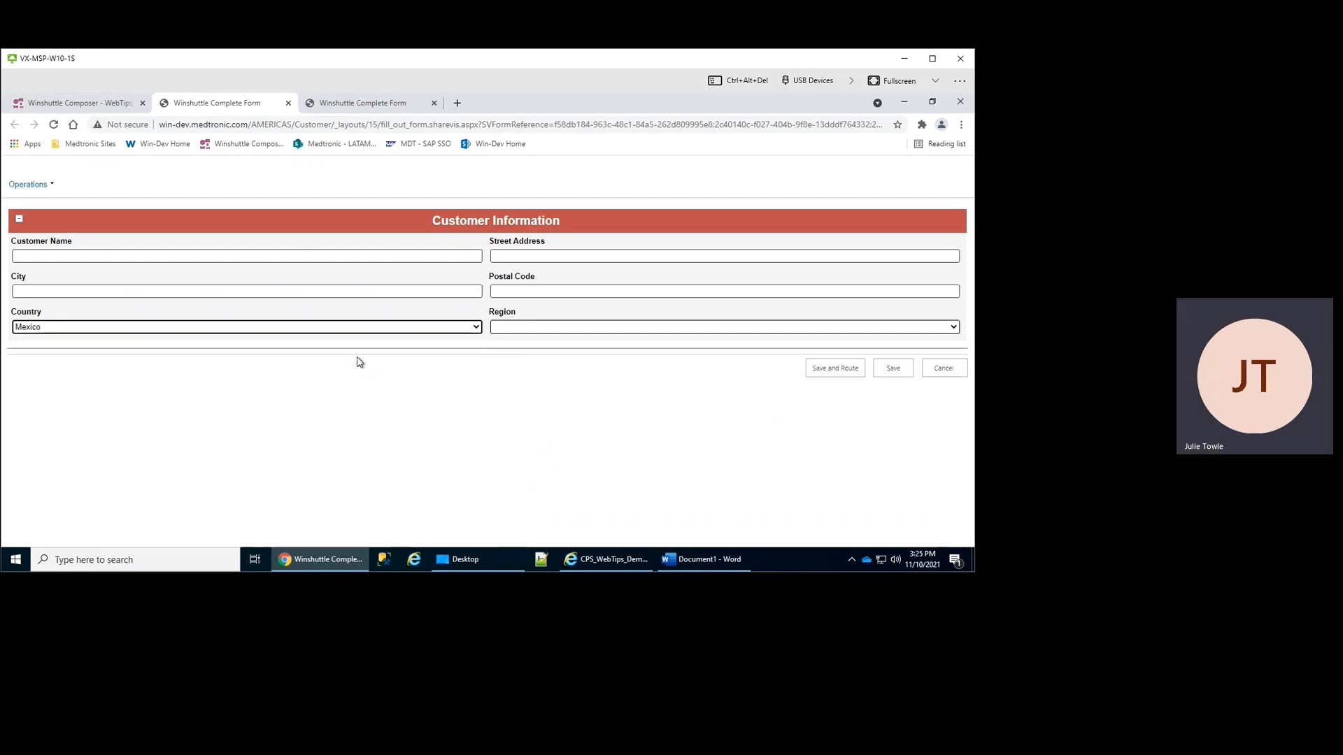
left_click(526, 329)
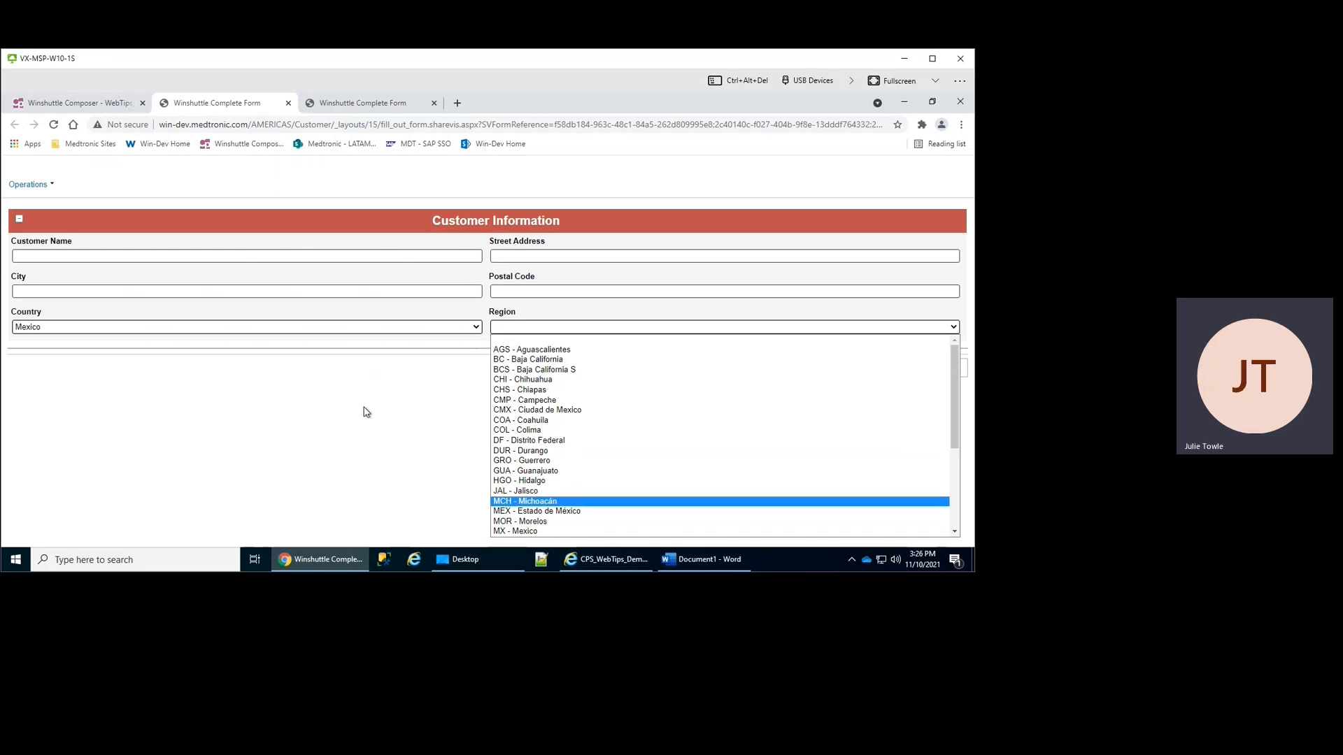
left_click(323, 317)
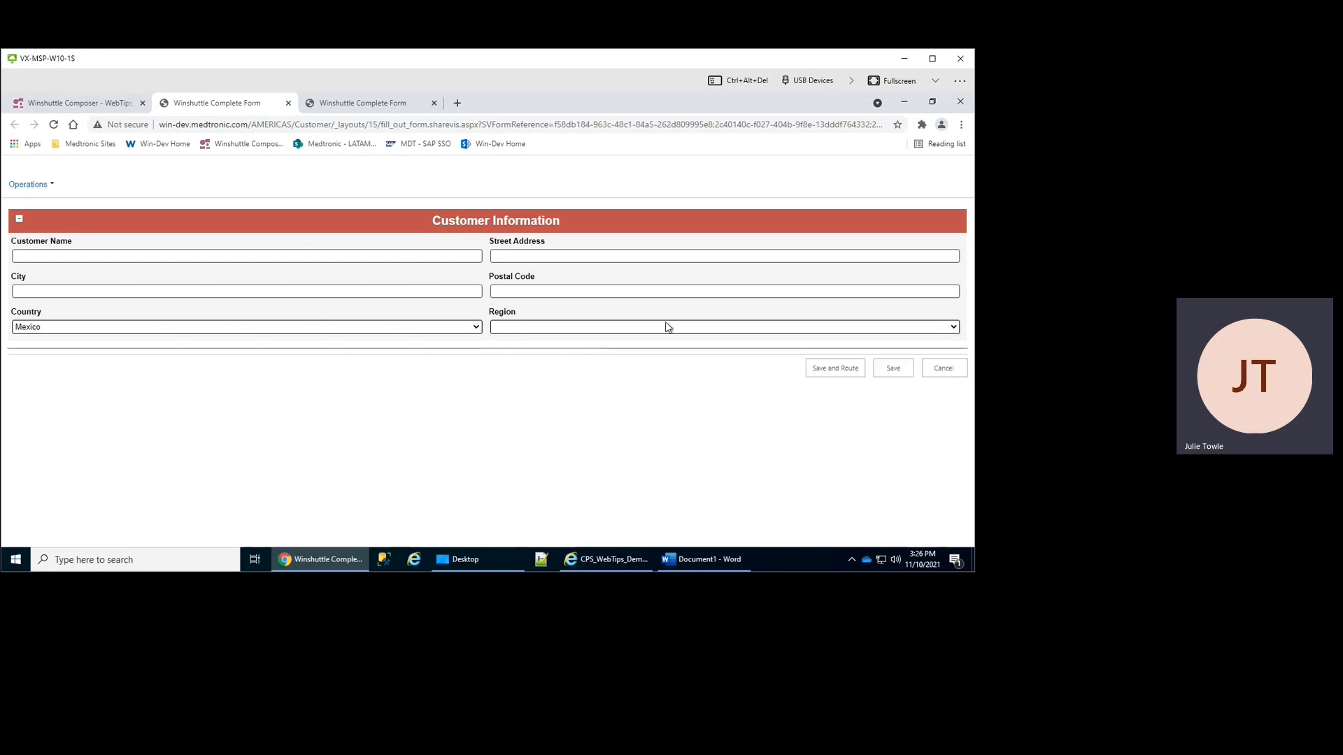